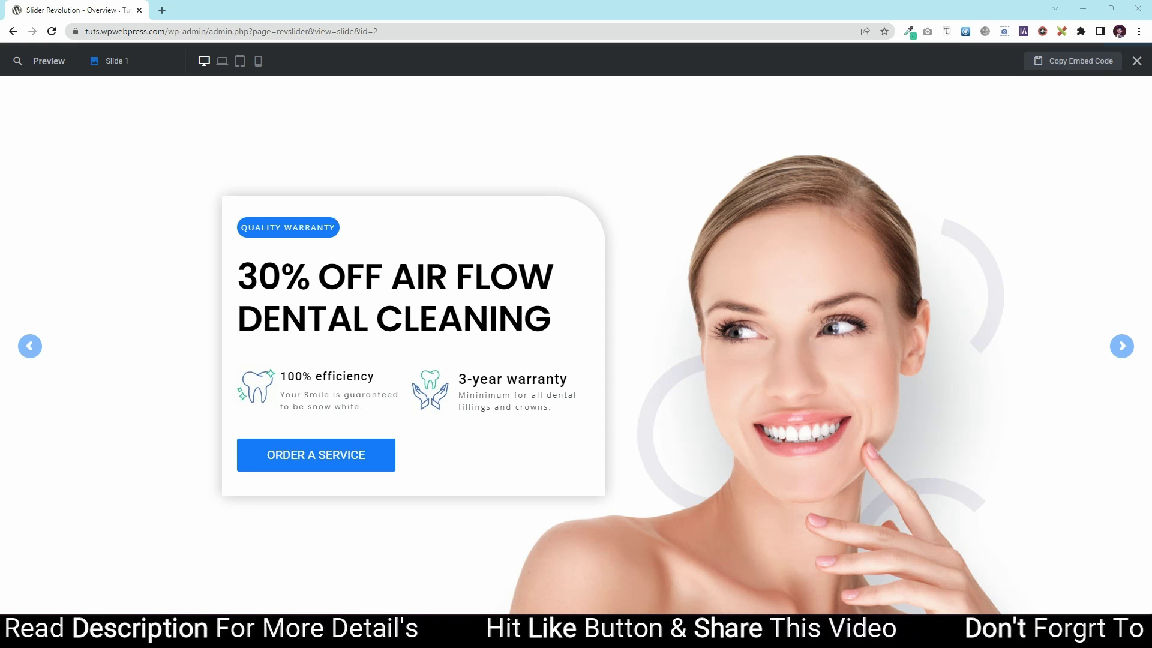
- Preview both slides of the slider and compare the layout at desktop, notebook, tablet and mobile sizes
{"action": "left_click", "coordinate": [1119, 348]}
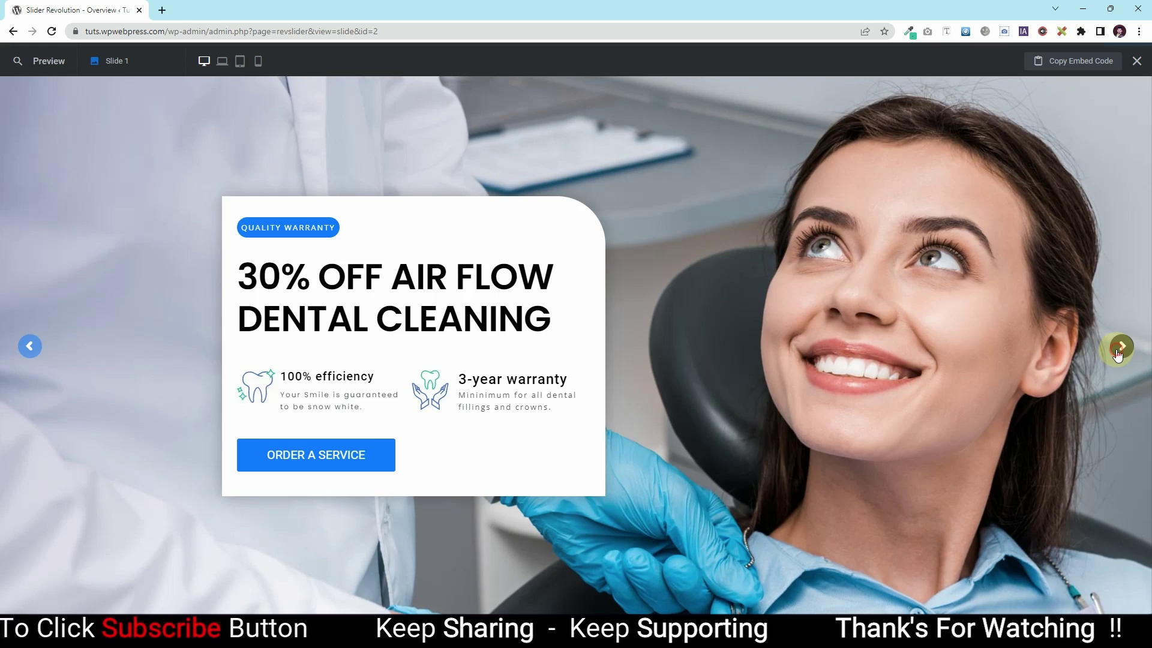
{"action": "left_click", "coordinate": [1118, 354]}
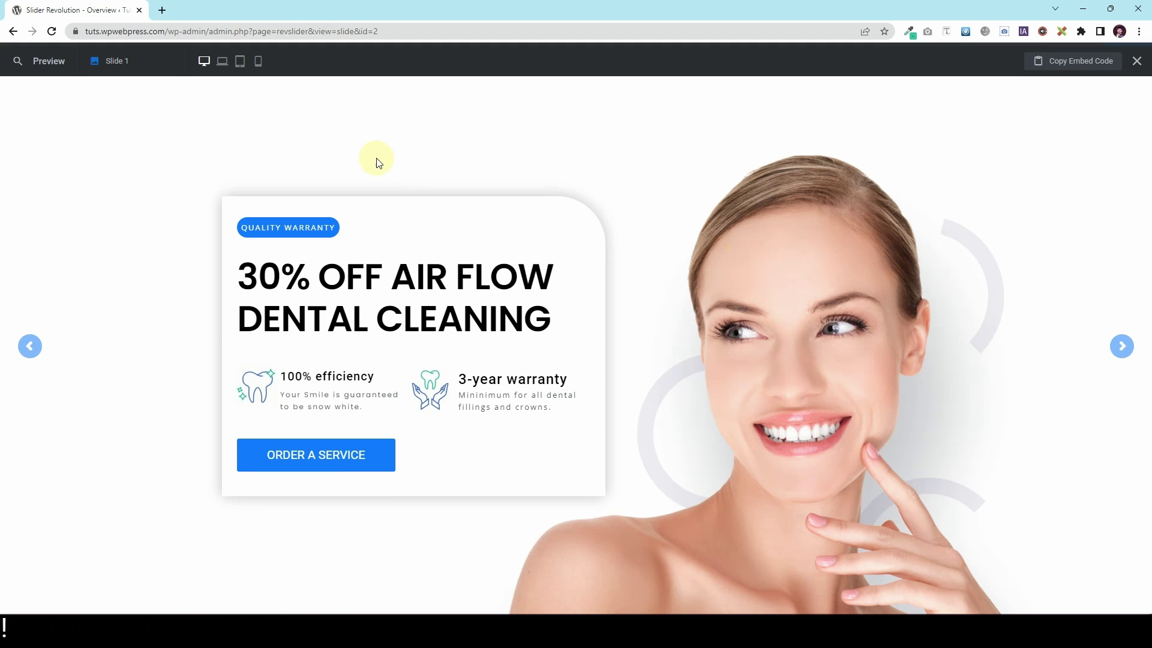
{"action": "left_click", "coordinate": [221, 68]}
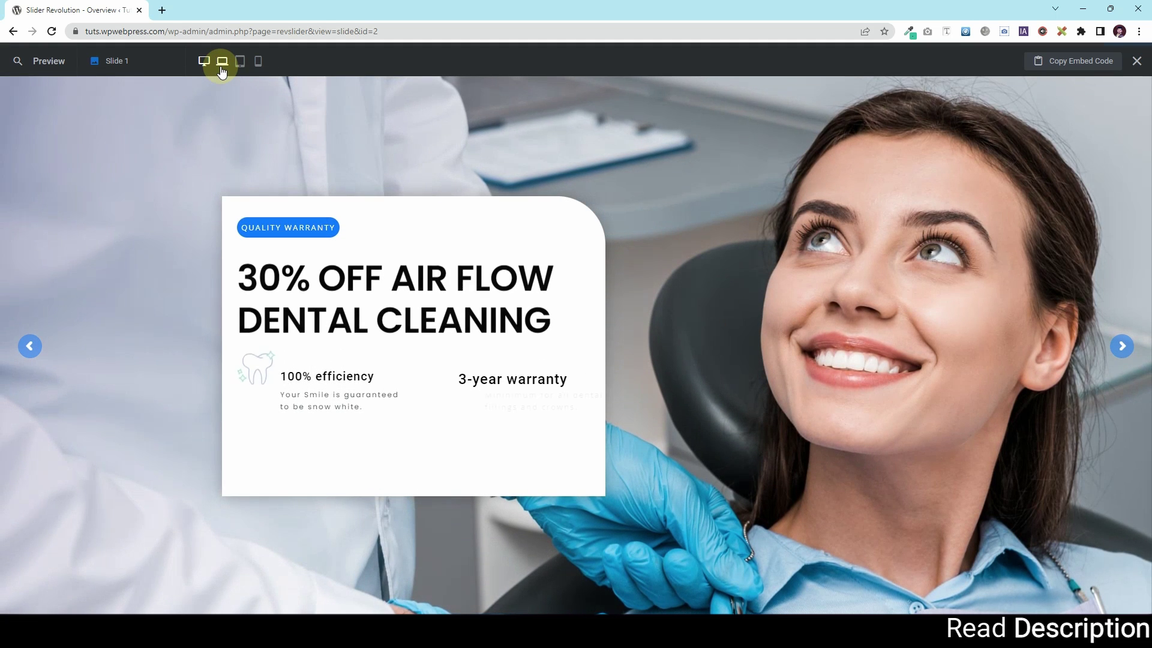
{"action": "left_click", "coordinate": [246, 67]}
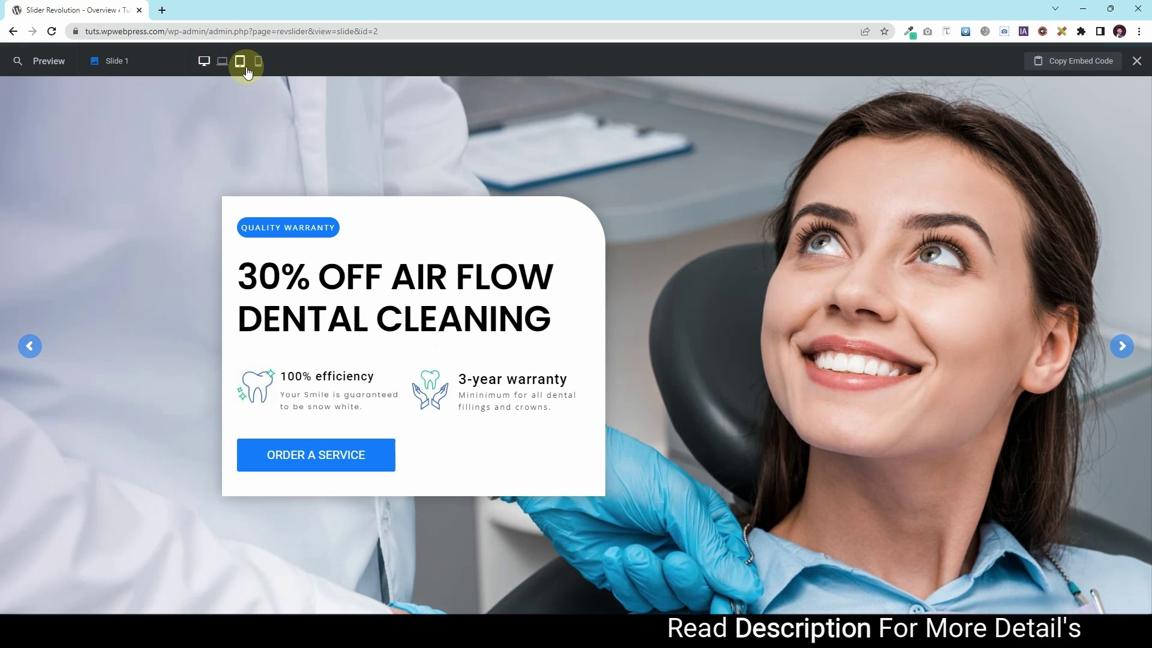
{"action": "left_click", "coordinate": [222, 61]}
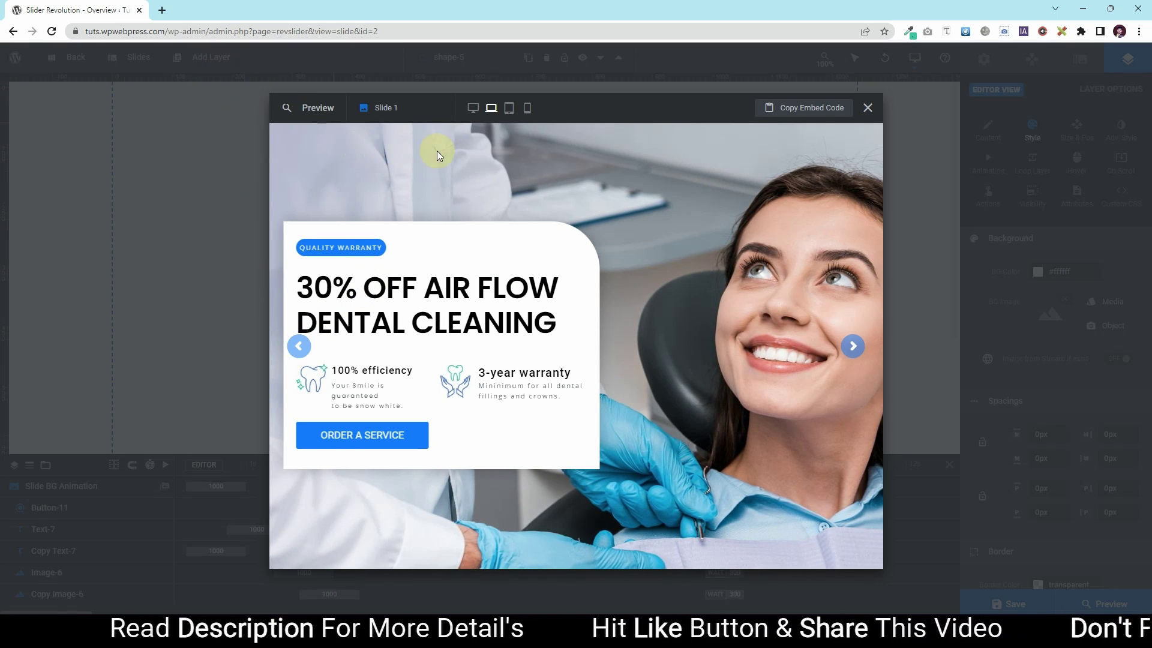
{"action": "left_click", "coordinate": [508, 108]}
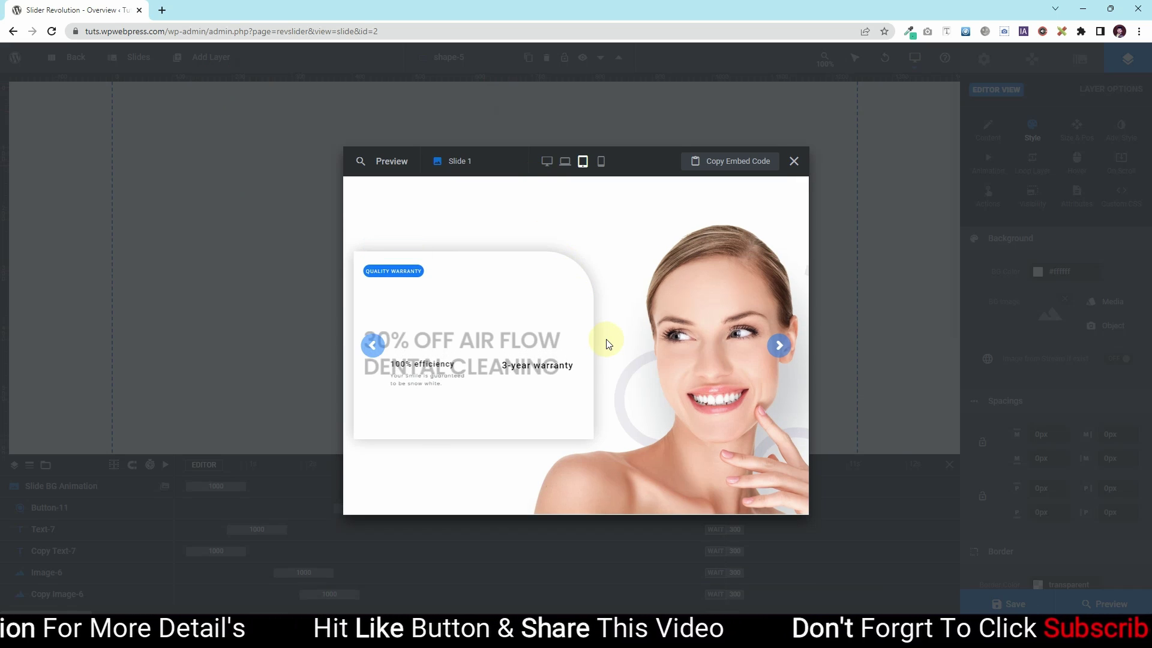
{"action": "left_click", "coordinate": [601, 161]}
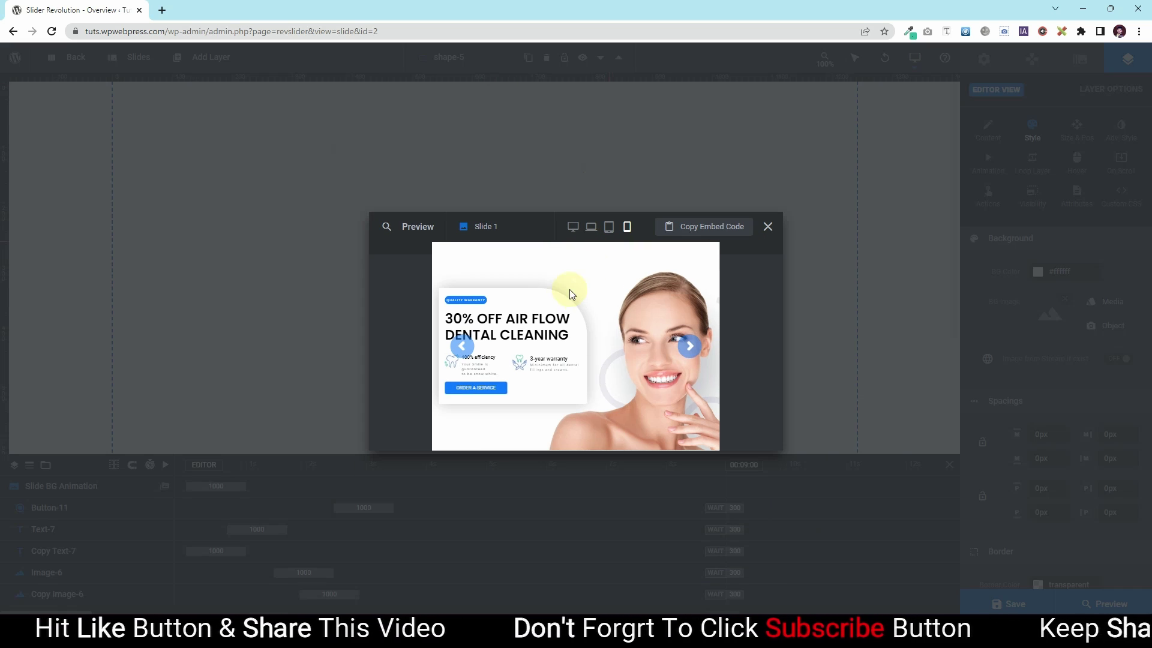
{"action": "left_click", "coordinate": [573, 227]}
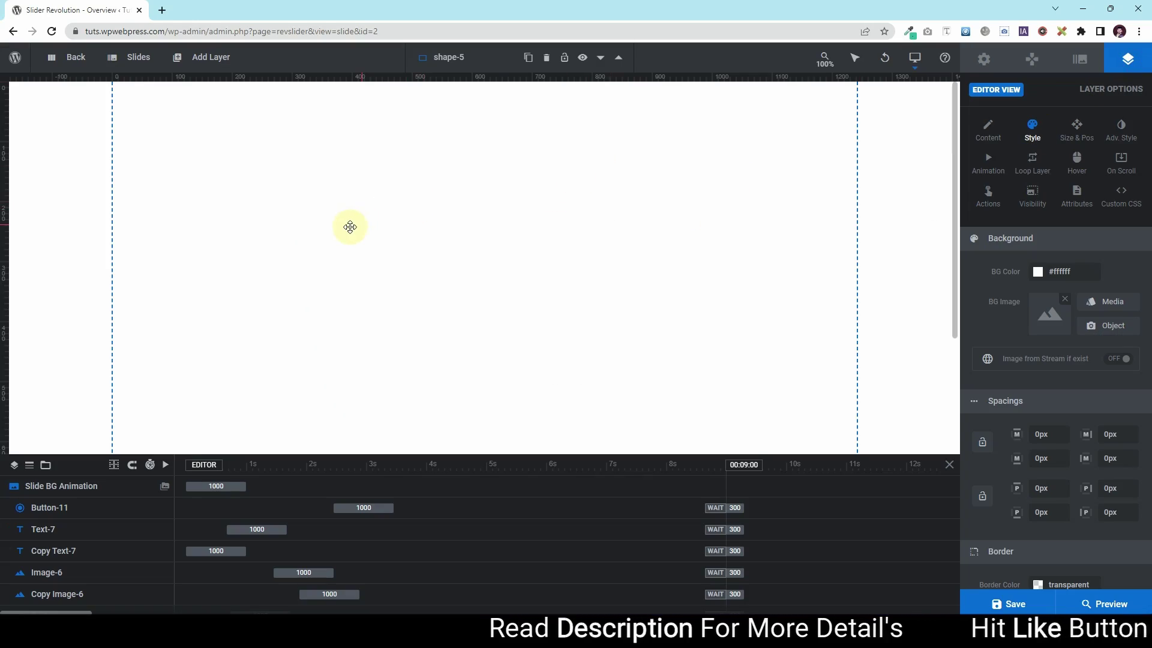
- Open slide #1 for editing and switch the canvas to the mobile layout
{"action": "left_click", "coordinate": [139, 57]}
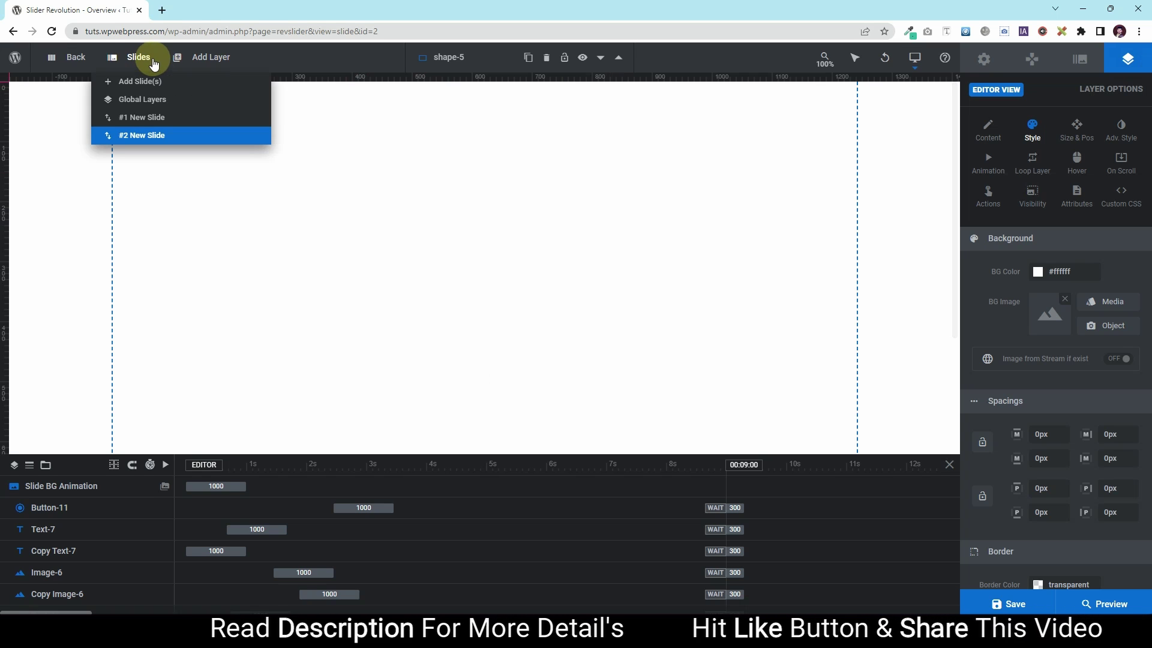
{"action": "left_click", "coordinate": [150, 117]}
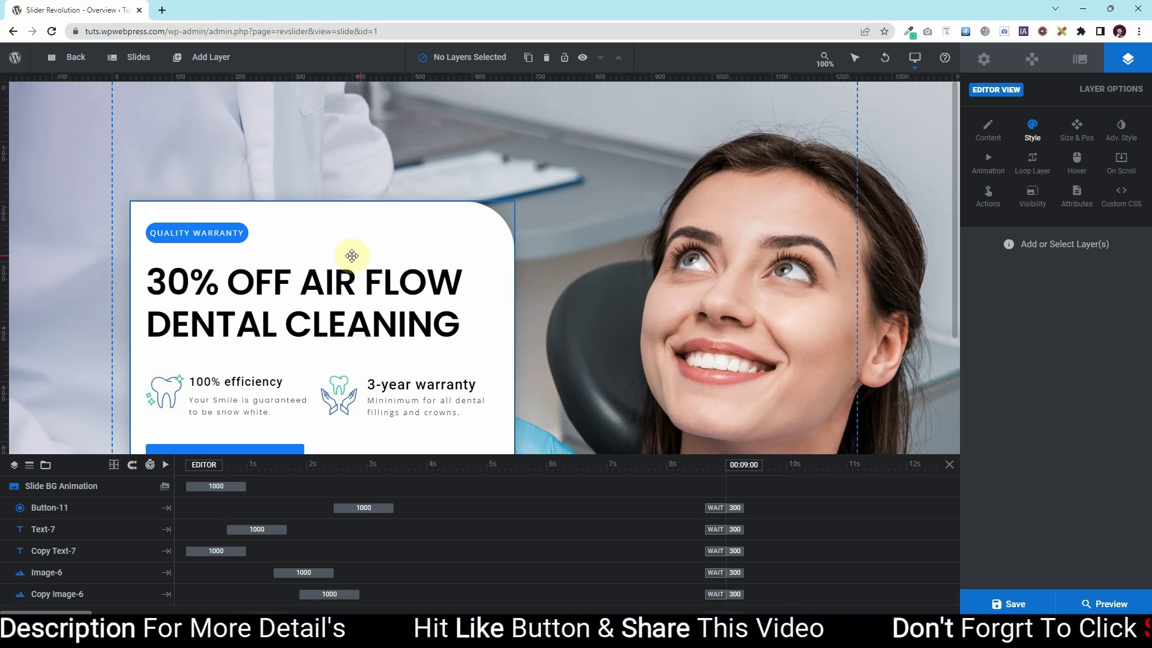
{"action": "left_click", "coordinate": [914, 57]}
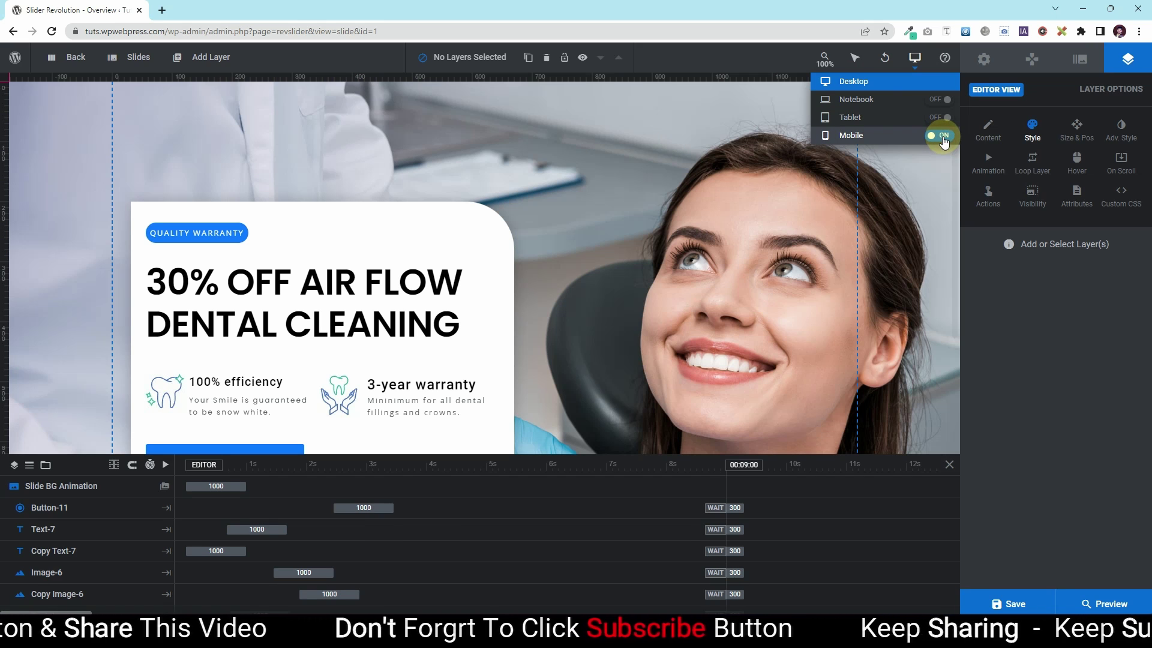
{"action": "left_click", "coordinate": [886, 136]}
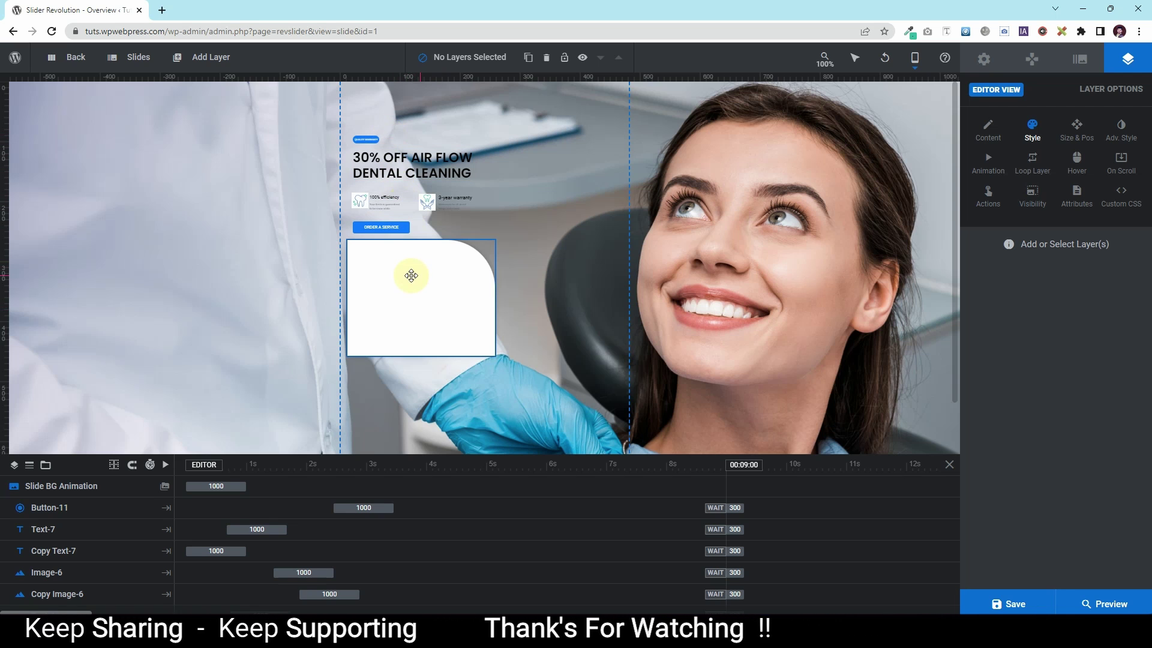
- Enlarge the white card shape to about 381 × 388 px and place it beside the text, icon and button layers
{"action": "left_click_drag", "start_coordinate": [411, 294], "coordinate": [407, 180]}
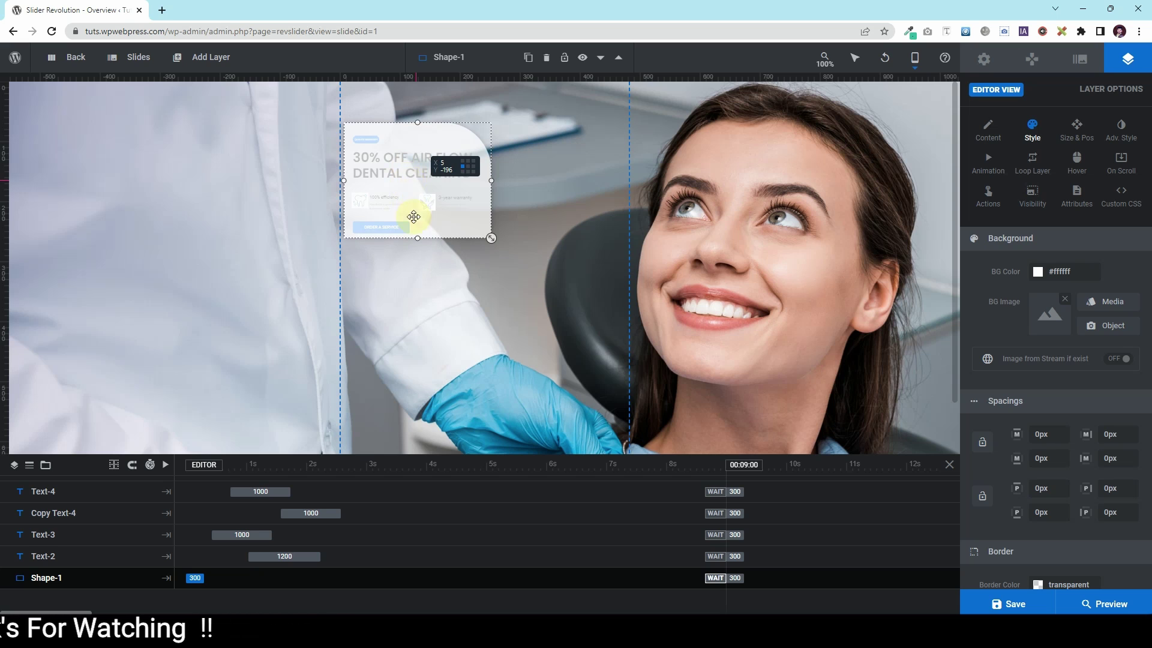
{"action": "left_click_drag", "start_coordinate": [417, 238], "coordinate": [420, 278]}
{"action": "left_click_drag", "start_coordinate": [495, 180], "coordinate": [534, 180]}
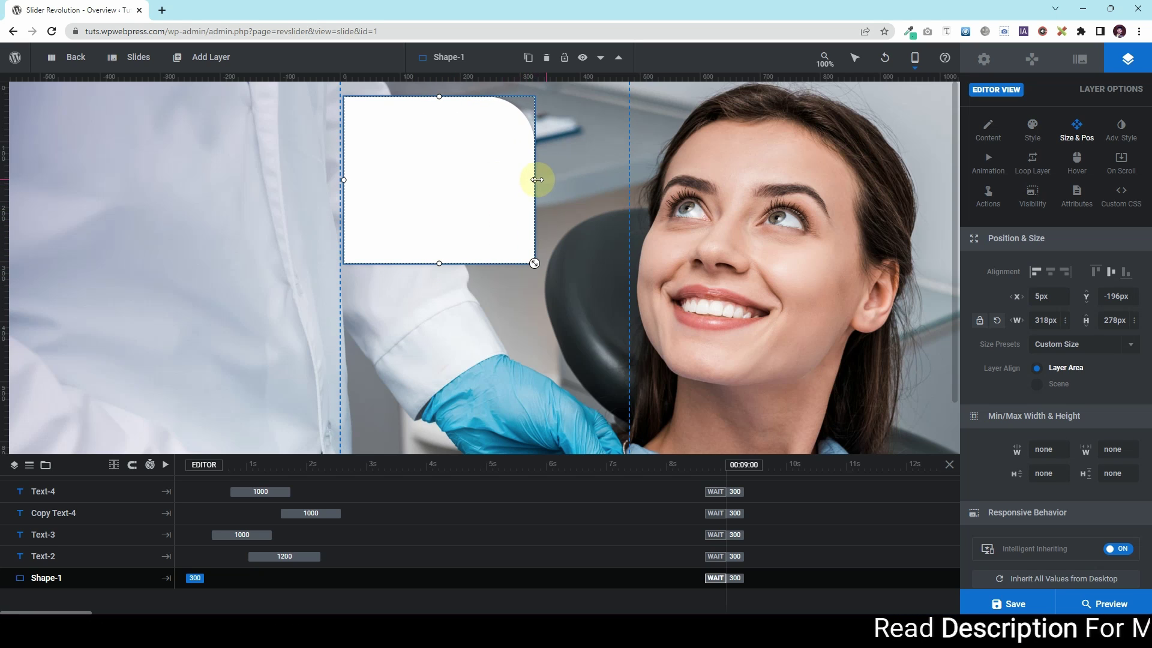
{"action": "left_click_drag", "start_coordinate": [459, 191], "coordinate": [505, 216]}
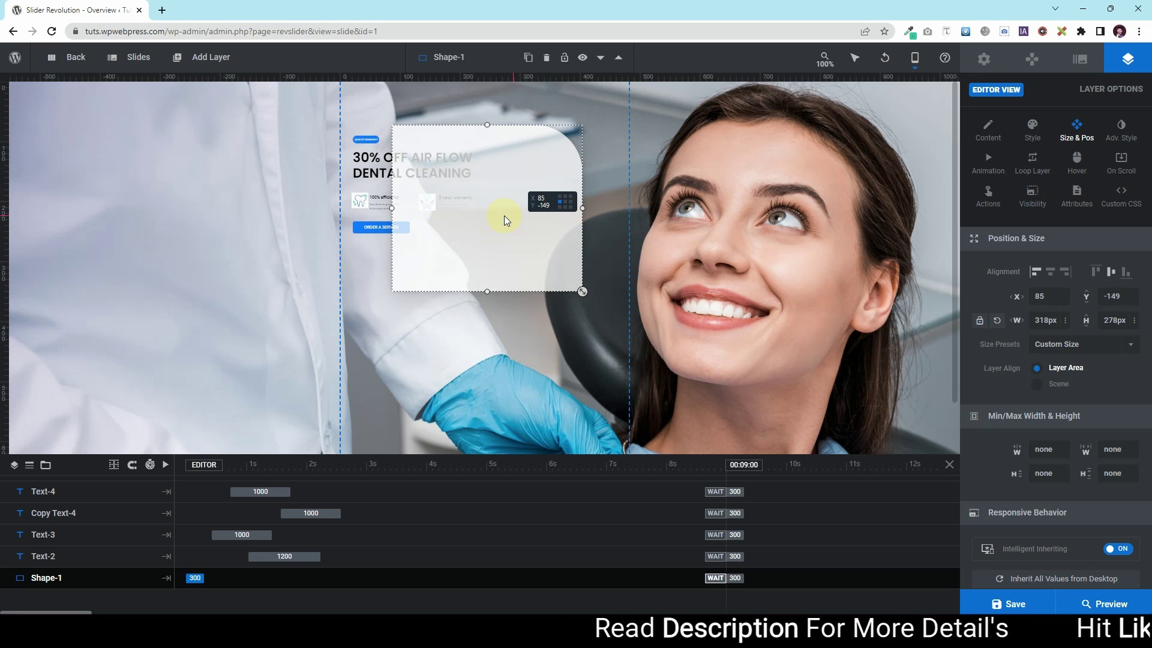
{"action": "left_click_drag", "start_coordinate": [390, 208], "coordinate": [360, 206]}
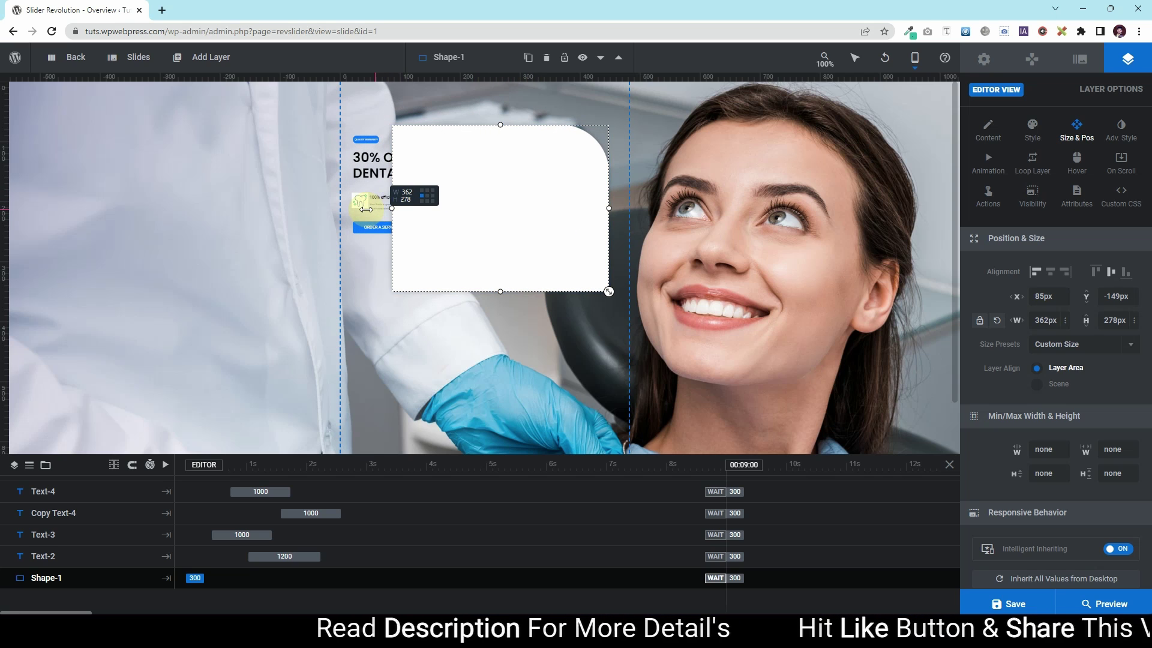
{"action": "left_click_drag", "start_coordinate": [506, 214], "coordinate": [462, 219]}
{"action": "left_click_drag", "start_coordinate": [468, 293], "coordinate": [463, 342]}
{"action": "left_click_drag", "start_coordinate": [471, 234], "coordinate": [590, 225]}
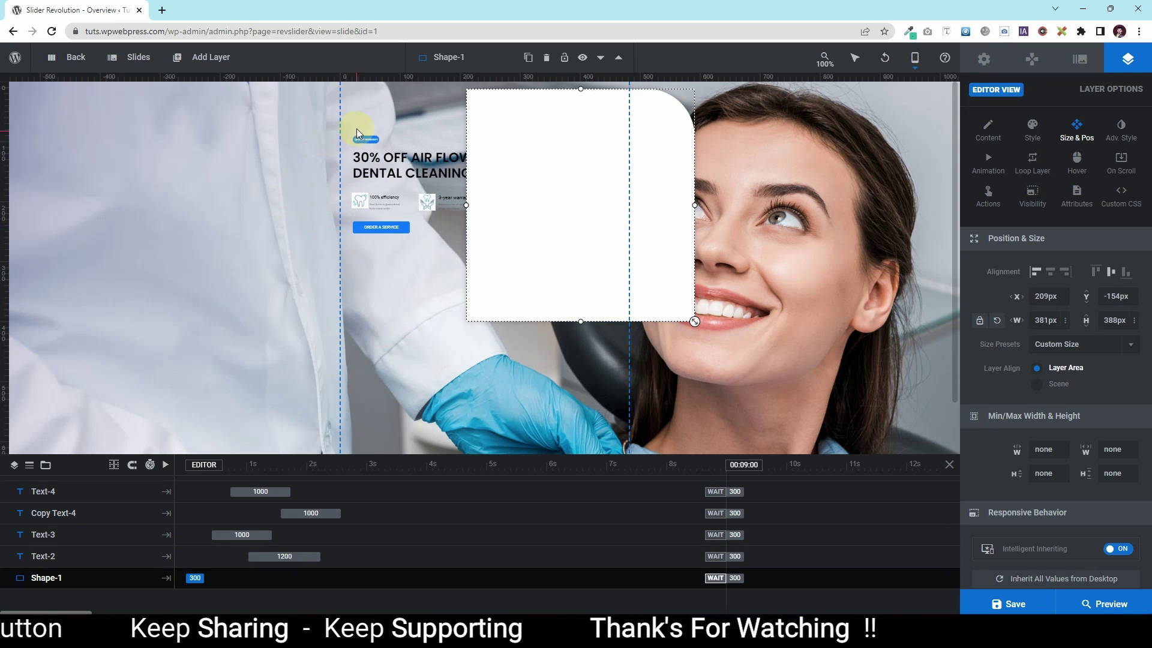
- Select the badge, heading, feature icons, feature texts and button together and shift them right by about 120 px
{"action": "left_click", "coordinate": [387, 170]}
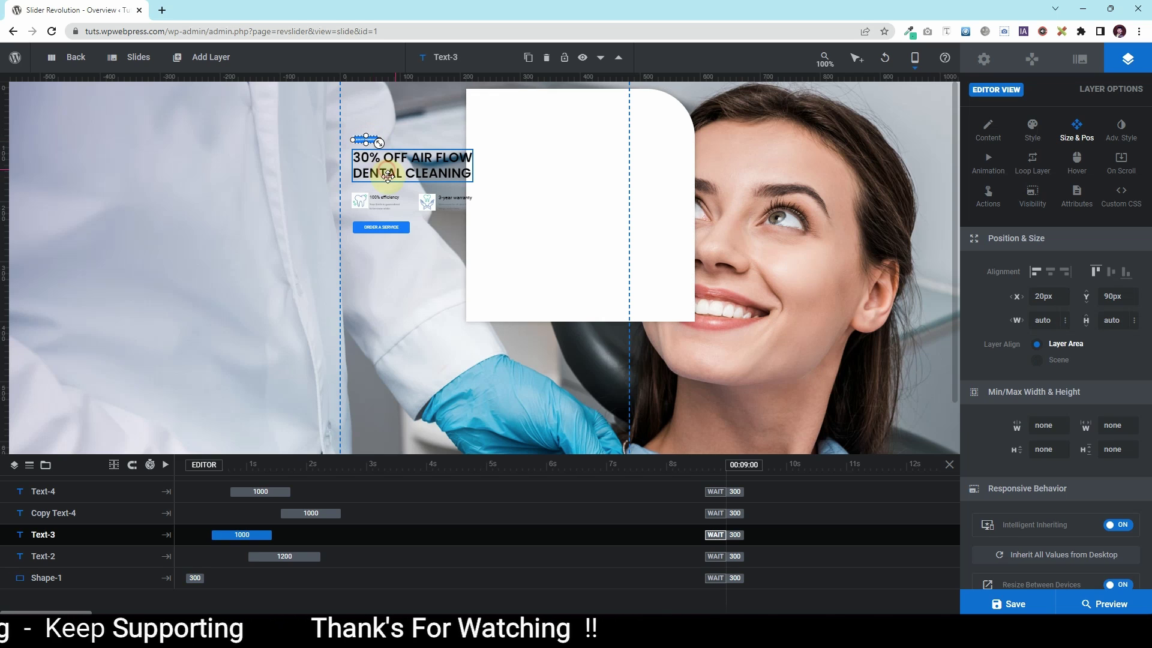
{"action": "left_click", "coordinate": [384, 199], "text": "ctrl"}
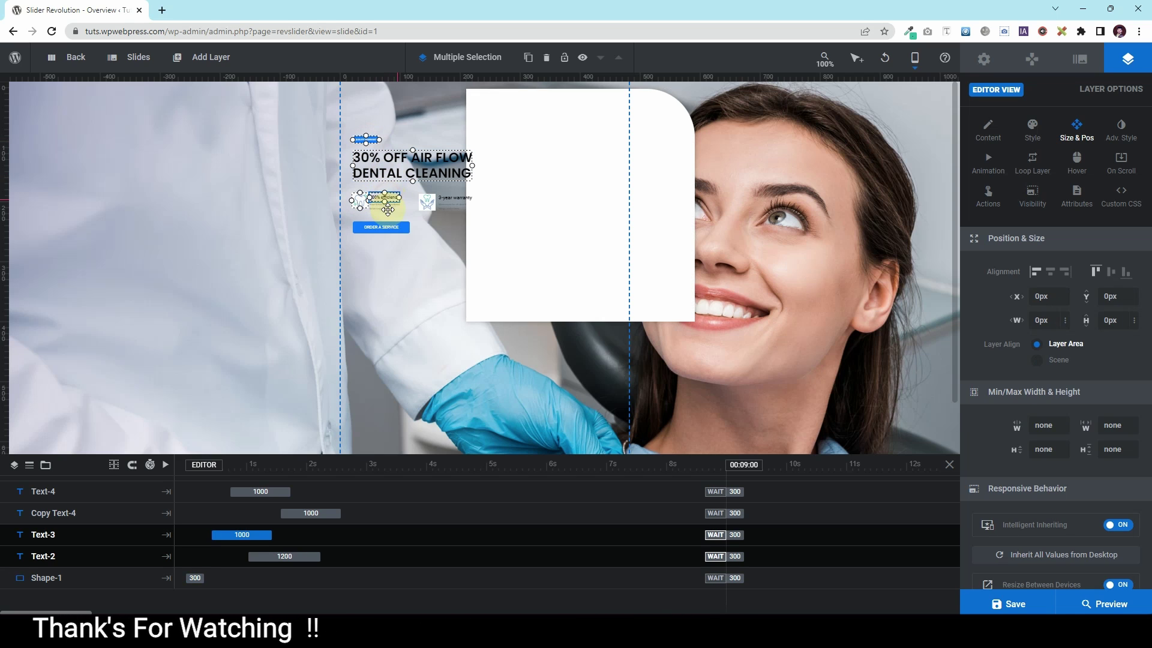
{"action": "left_click", "coordinate": [428, 200], "text": "ctrl"}
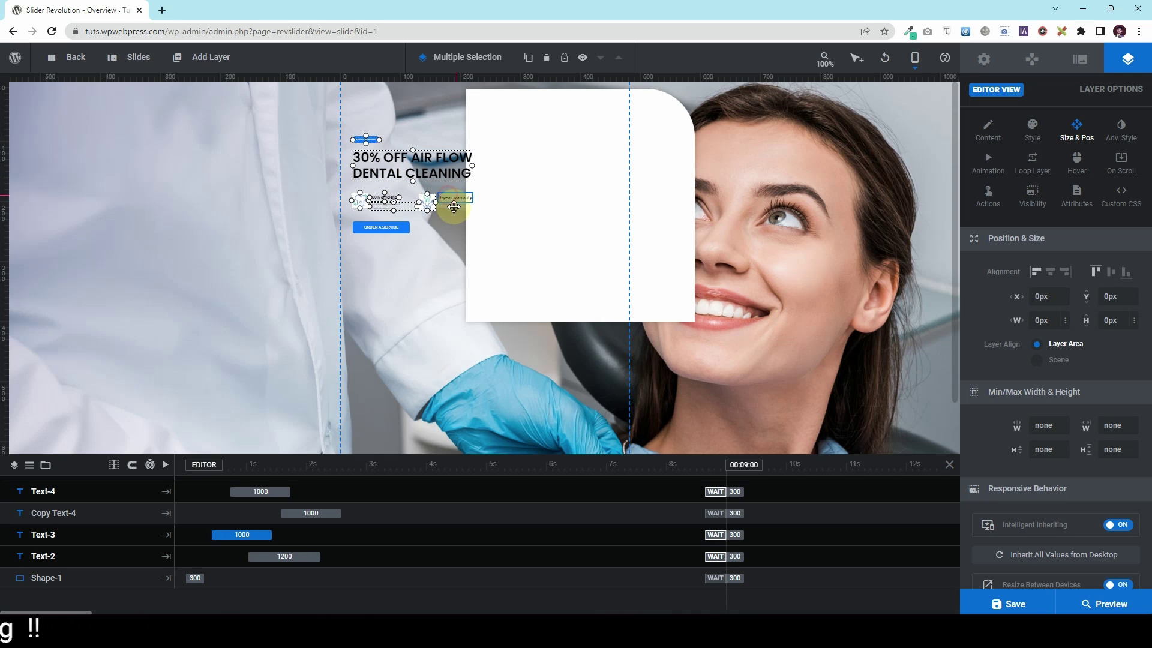
{"action": "left_click", "coordinate": [443, 215], "text": "ctrl"}
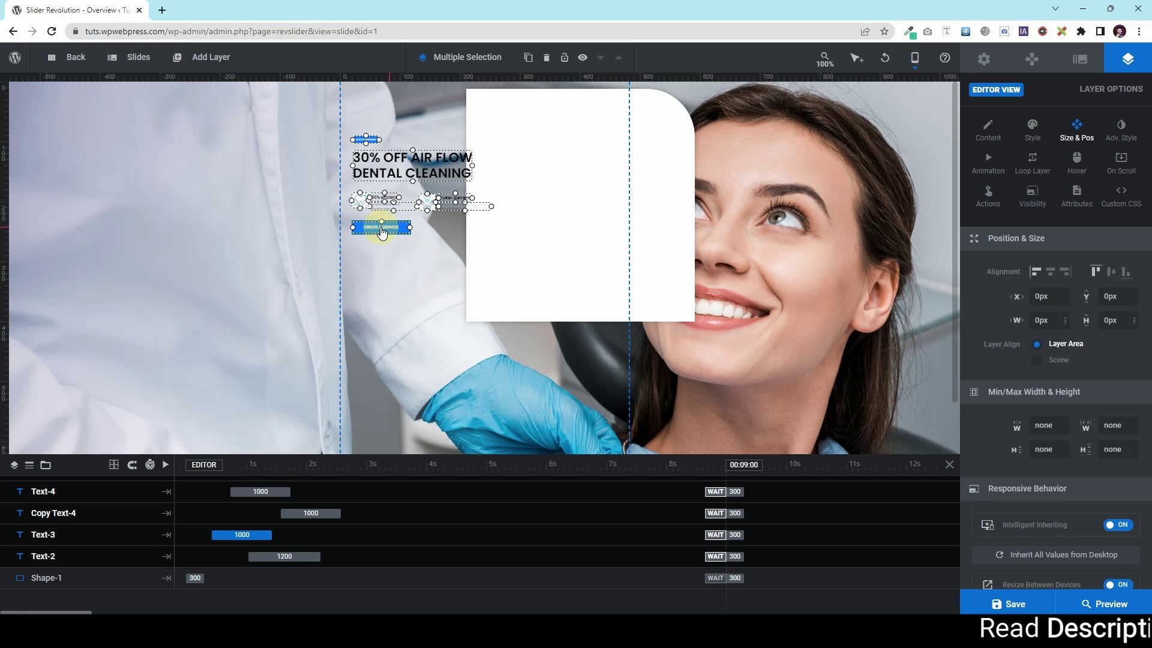
{"action": "key", "text": "Right"}
{"action": "key", "text": "Right"}
{"action": "key", "text": "Right"}
{"action": "key", "text": "Right"}
{"action": "key", "text": "Right"}
{"action": "key", "text": "Right"}
{"action": "key", "text": "Right"}
{"action": "key", "text": "Right"}
{"action": "key", "text": "Right"}
{"action": "key", "text": "Right"}
{"action": "key", "text": "Right"}
{"action": "key", "text": "Right"}
{"action": "key", "text": "Right"}
{"action": "key", "text": "Right"}
{"action": "key", "text": "Right"}
{"action": "key", "text": "Right"}
{"action": "key", "text": "Right"}
{"action": "key", "text": "Right"}
{"action": "key", "text": "Right"}
{"action": "key", "text": "Right"}
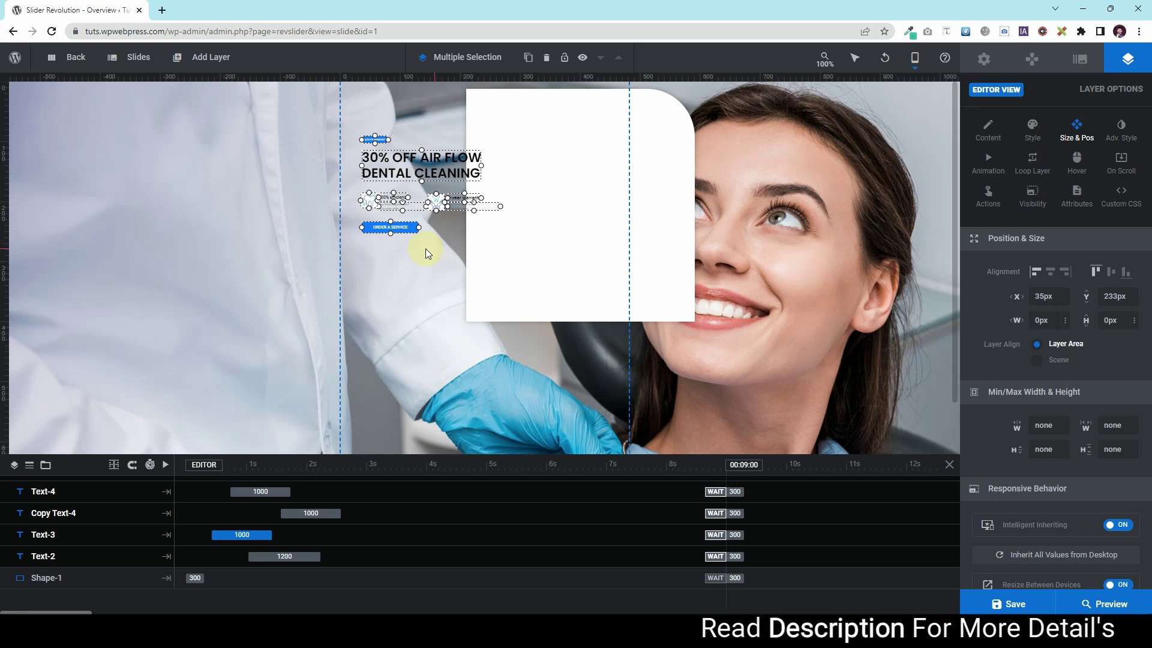
{"action": "key", "text": "Right"}
{"action": "key", "text": "Right"}
{"action": "key", "text": "Right"}
{"action": "key", "text": "Right"}
{"action": "key", "text": "Right"}
{"action": "key", "text": "Right"}
{"action": "key", "text": "Right"}
{"action": "key", "text": "Right"}
{"action": "key", "text": "Right"}
{"action": "key", "text": "Right"}
{"action": "key", "text": "Right"}
{"action": "key", "text": "Right"}
{"action": "key", "text": "Right"}
{"action": "key", "text": "Right"}
{"action": "key", "text": "Right"}
{"action": "key", "text": "Right"}
{"action": "key", "text": "Right"}
{"action": "key", "text": "Right"}
{"action": "key", "text": "Right"}
{"action": "key", "text": "Right"}
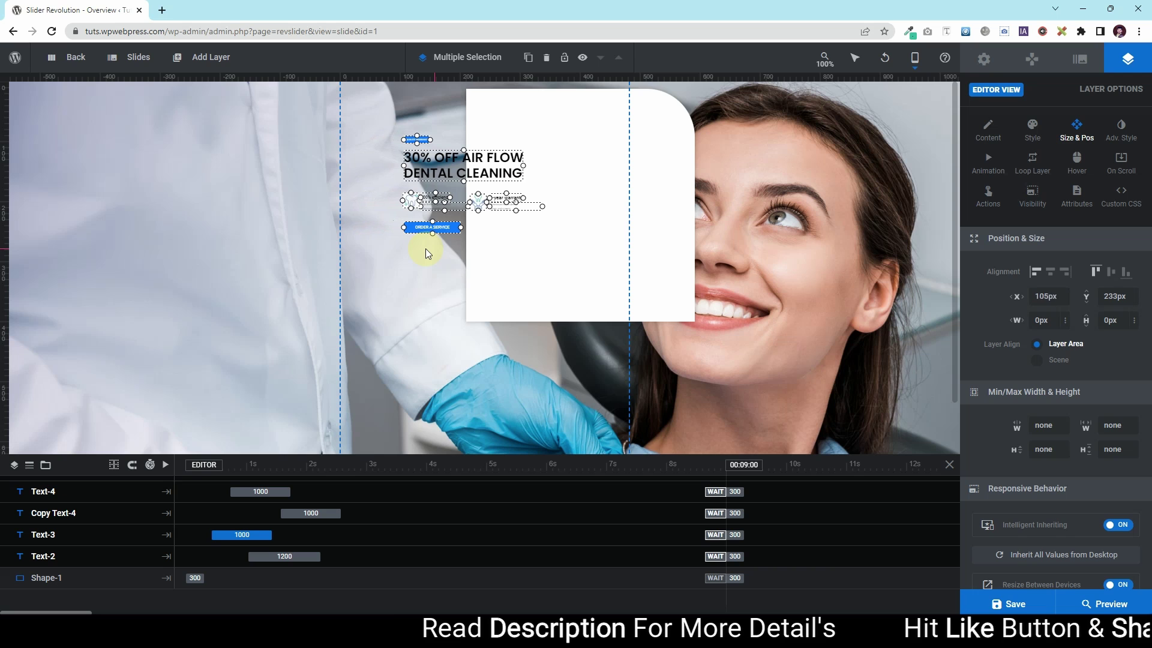
{"action": "key", "text": "Right"}
{"action": "key", "text": "Right"}
{"action": "key", "text": "Right"}
{"action": "key", "text": "Right"}
{"action": "key", "text": "Right"}
{"action": "key", "text": "Right"}
{"action": "key", "text": "Right"}
{"action": "key", "text": "Right"}
{"action": "key", "text": "Right"}
{"action": "key", "text": "Right"}
{"action": "key", "text": "Right"}
{"action": "key", "text": "Right"}
{"action": "key", "text": "Right"}
{"action": "key", "text": "Right"}
{"action": "key", "text": "Right"}
{"action": "key", "text": "Right"}
{"action": "key", "text": "Right"}
{"action": "key", "text": "Right"}
{"action": "key", "text": "Right"}
{"action": "key", "text": "Right"}
- Place the white card behind the content at about X 47 px, Y -136 px, and lower the ORDER A SERVICE button within it
{"action": "left_click_drag", "start_coordinate": [522, 268], "coordinate": [430, 286]}
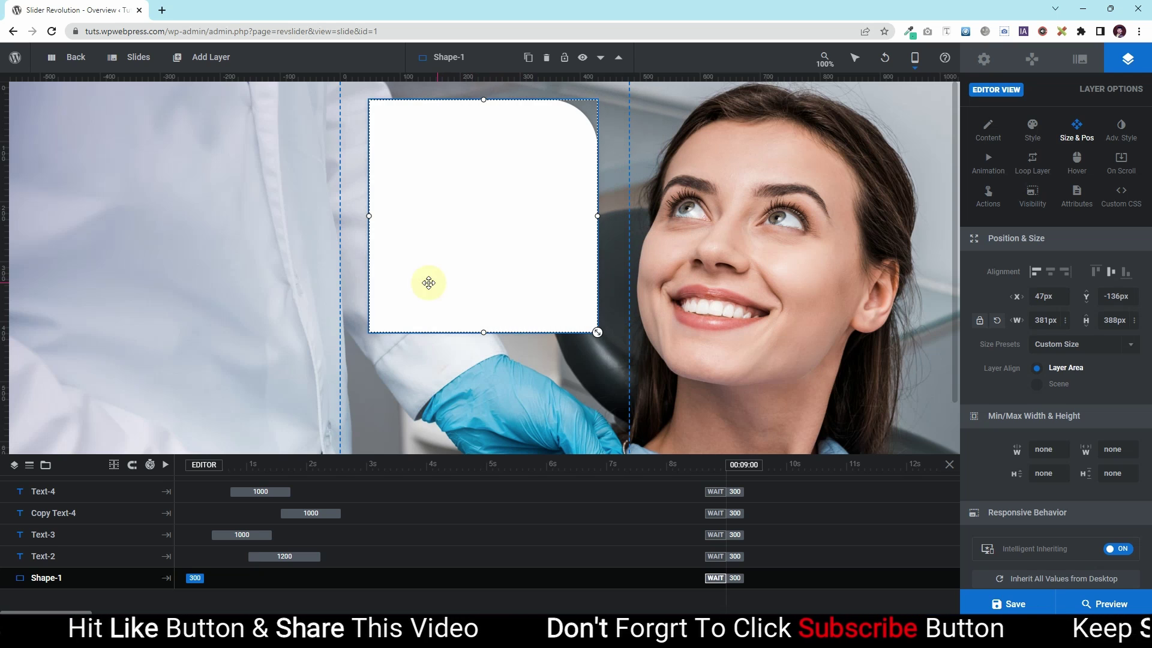
{"action": "left_click", "coordinate": [254, 274]}
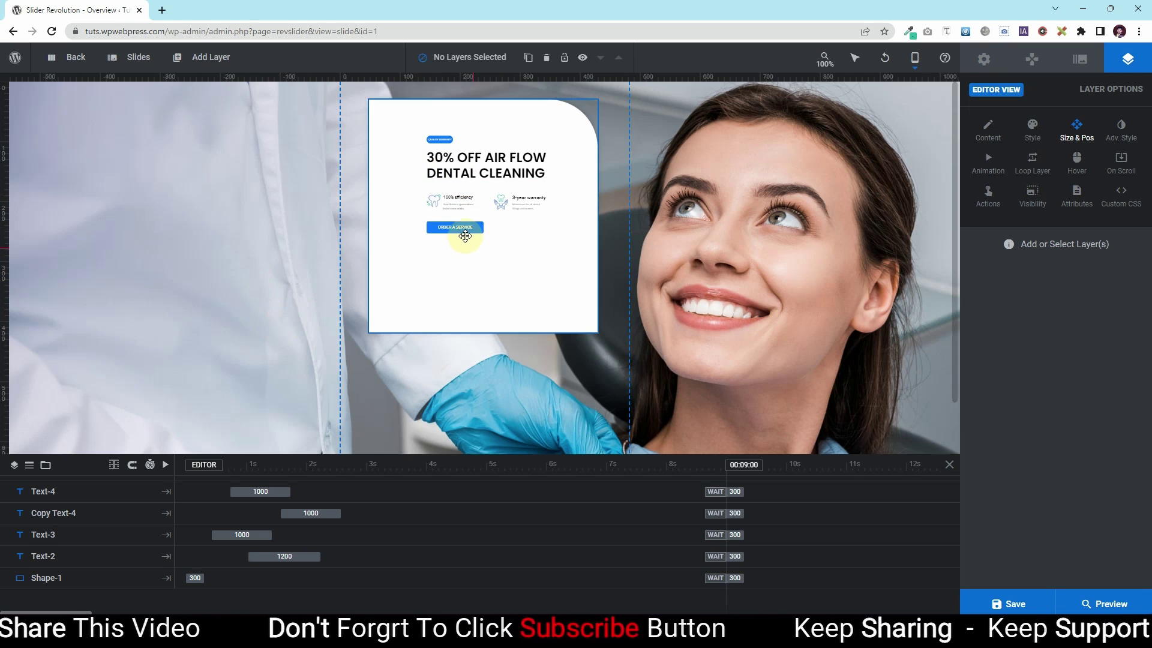
{"action": "left_click_drag", "start_coordinate": [447, 229], "coordinate": [441, 268]}
{"action": "mouse_move", "coordinate": [823, 60]}
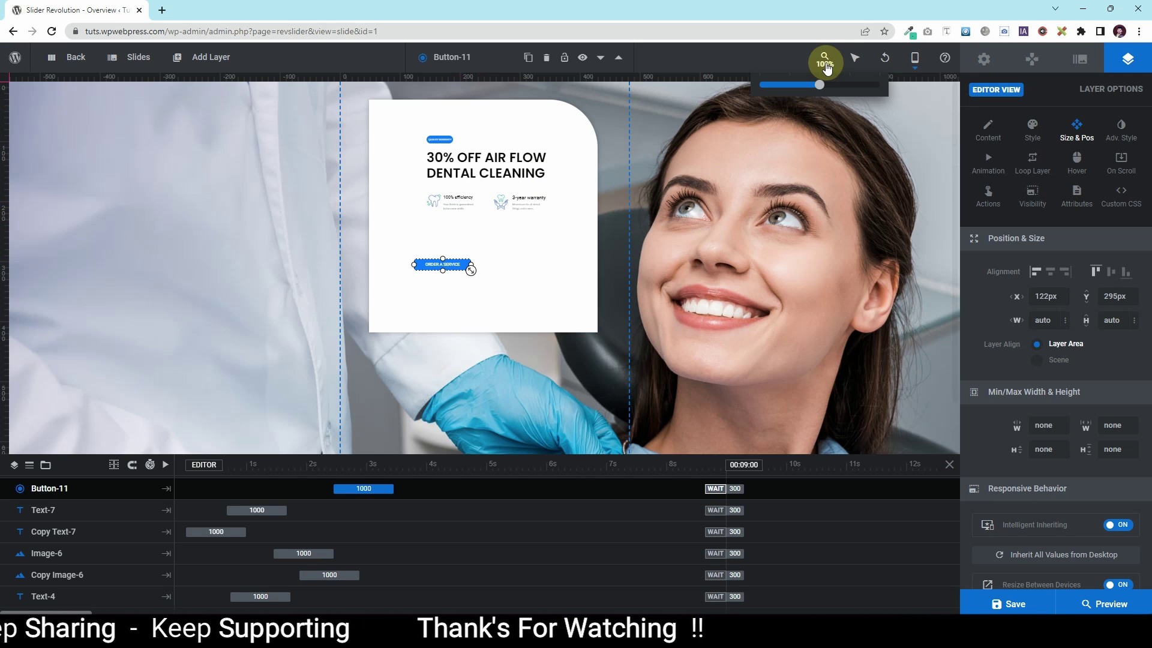
{"action": "left_click_drag", "start_coordinate": [822, 84], "coordinate": [854, 85]}
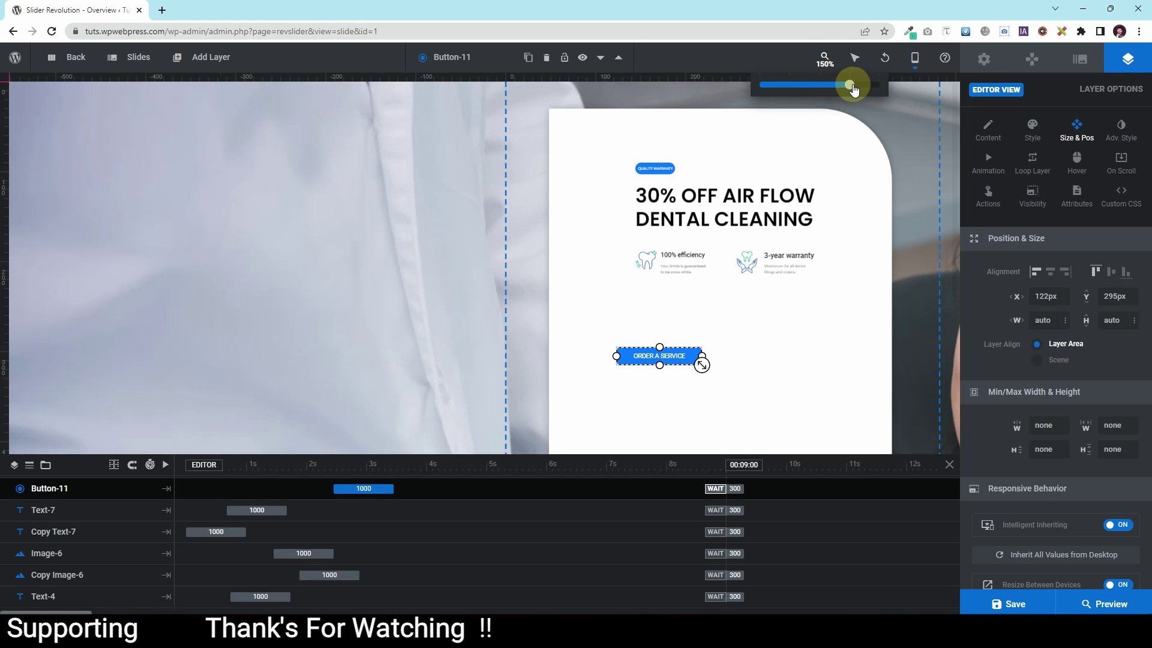
{"action": "left_click", "coordinate": [913, 328]}
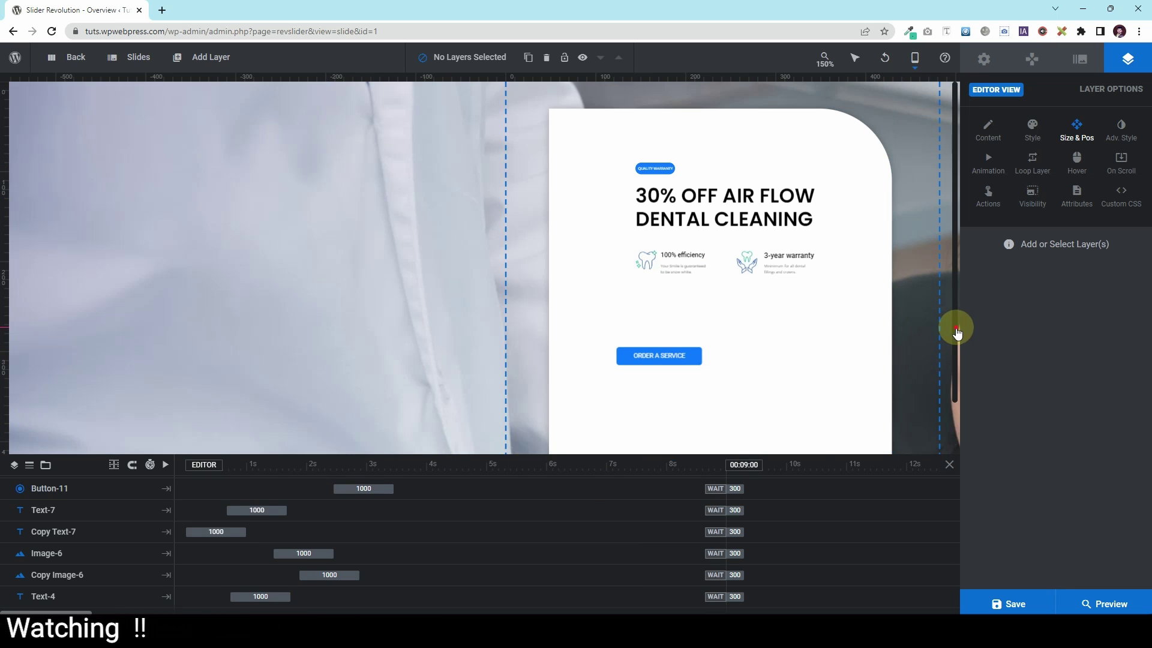
{"action": "left_click_drag", "start_coordinate": [956, 329], "coordinate": [952, 412]}
{"action": "left_click_drag", "start_coordinate": [596, 451], "coordinate": [743, 447]}
{"action": "scroll", "coordinate": [600, 270], "scroll_direction": "up", "scroll_amount": 3}
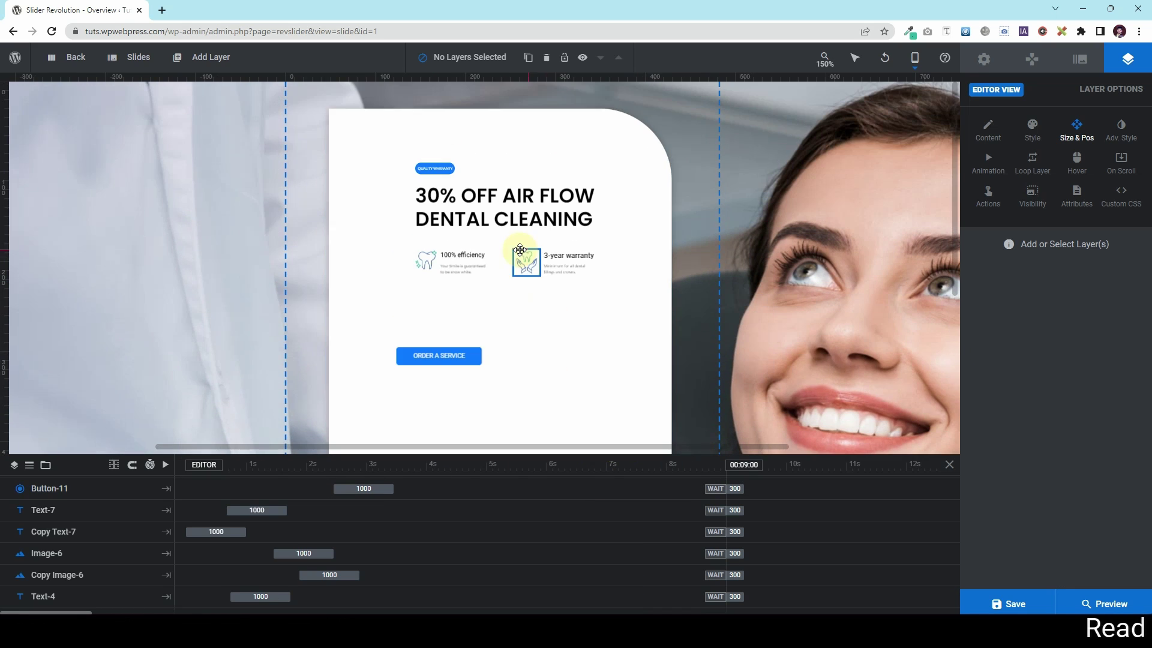
{"action": "left_click", "coordinate": [433, 359]}
{"action": "left_click_drag", "start_coordinate": [432, 358], "coordinate": [438, 369]}
- Enlarge the QUALITY WARRANTY badge and position it near the card's upper-left corner, above the heading
{"action": "left_click", "coordinate": [446, 163]}
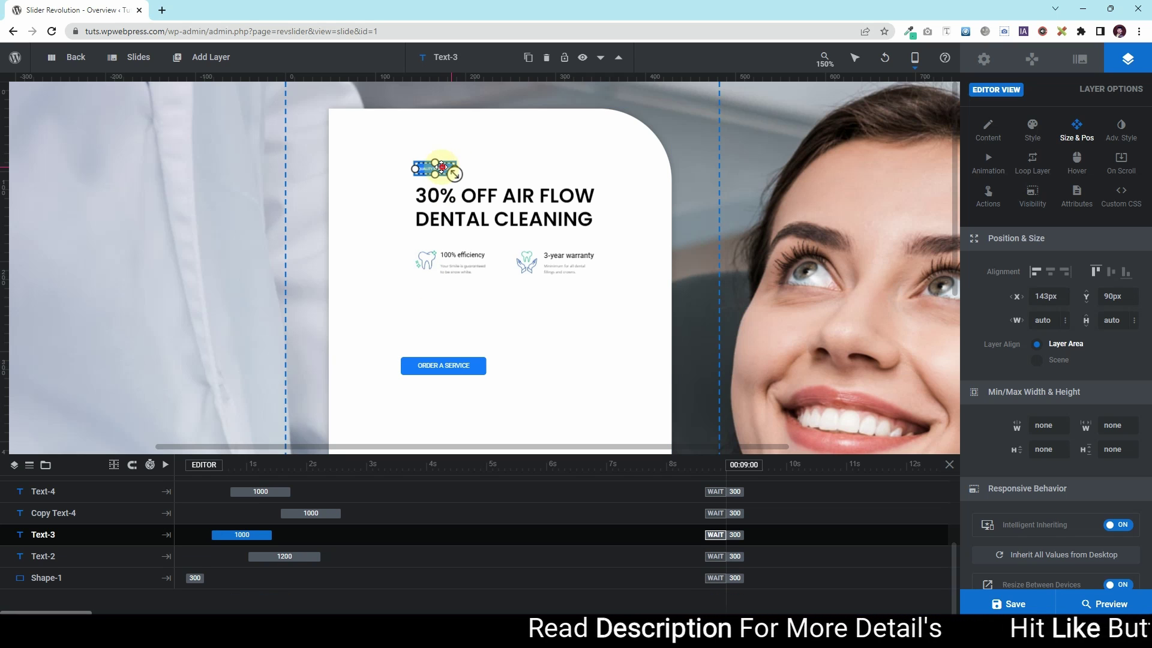
{"action": "left_click_drag", "start_coordinate": [441, 167], "coordinate": [529, 158]}
- Set the font size of the 30% OFF AIR FLOW DENTAL CLEANING heading to 32 px and increase its line height
{"action": "left_click", "coordinate": [504, 210]}
{"action": "left_click", "coordinate": [504, 210]}
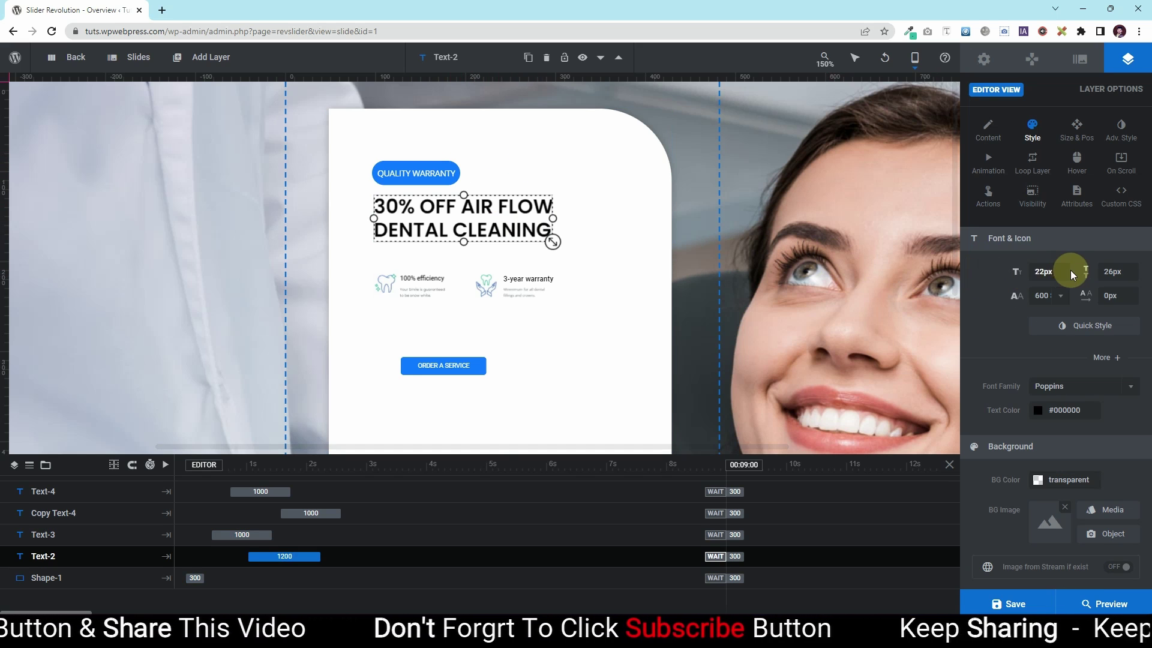
{"action": "left_click", "coordinate": [1042, 273]}
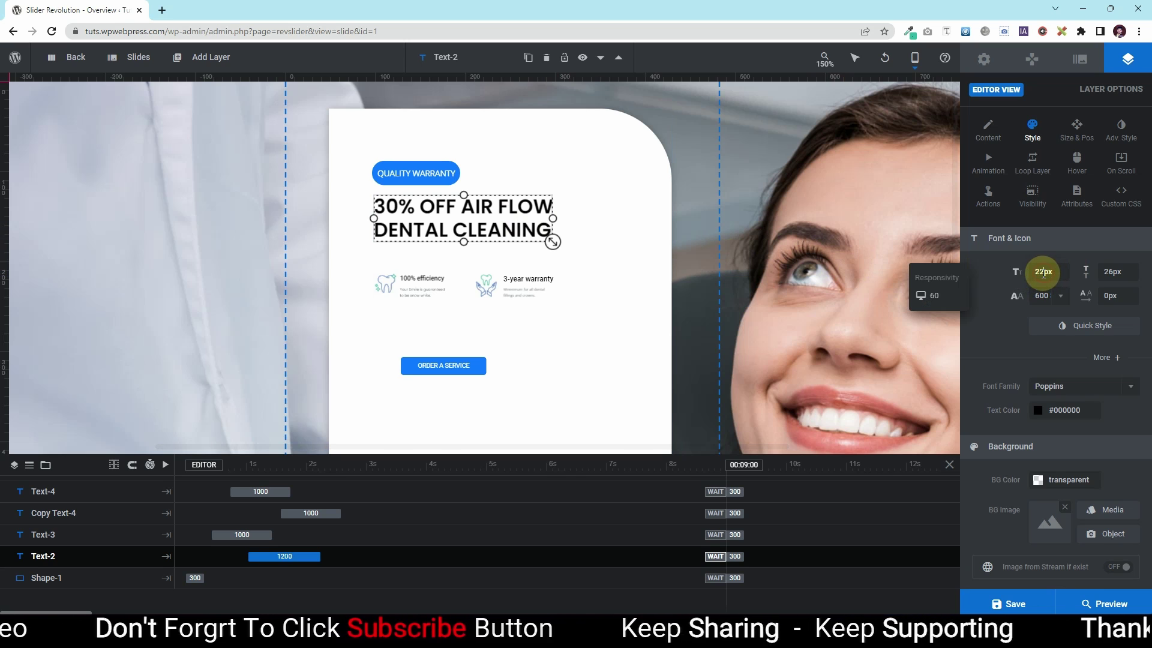
{"action": "type", "text": "32"}
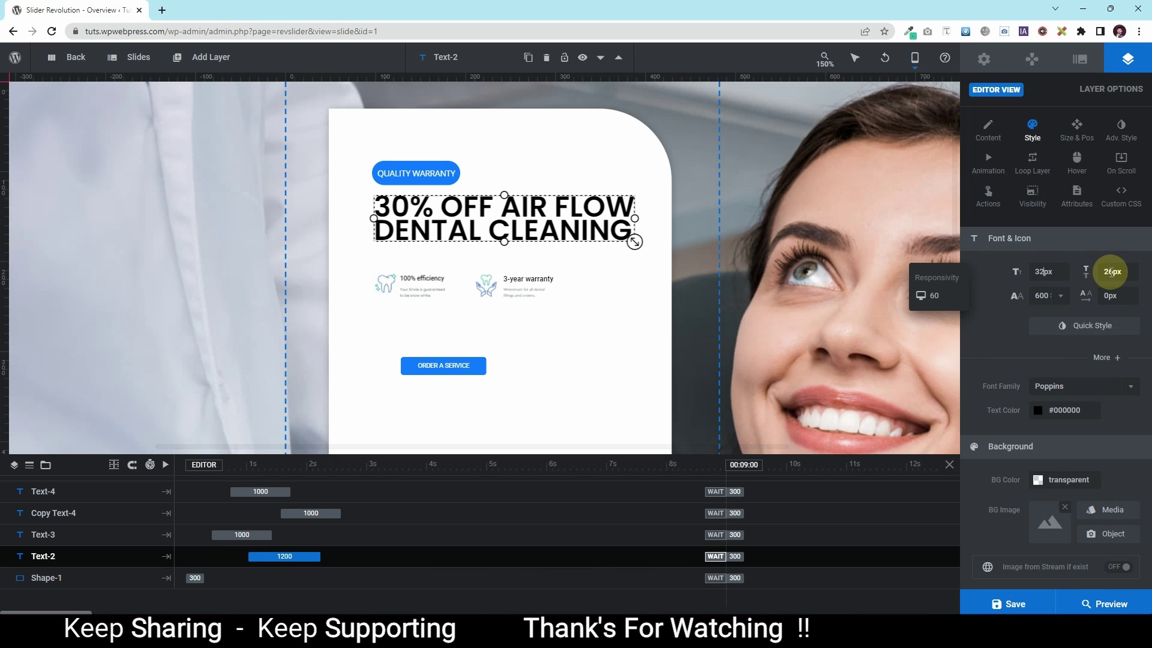
{"action": "left_click_drag", "start_coordinate": [1113, 274], "coordinate": [1100, 272]}
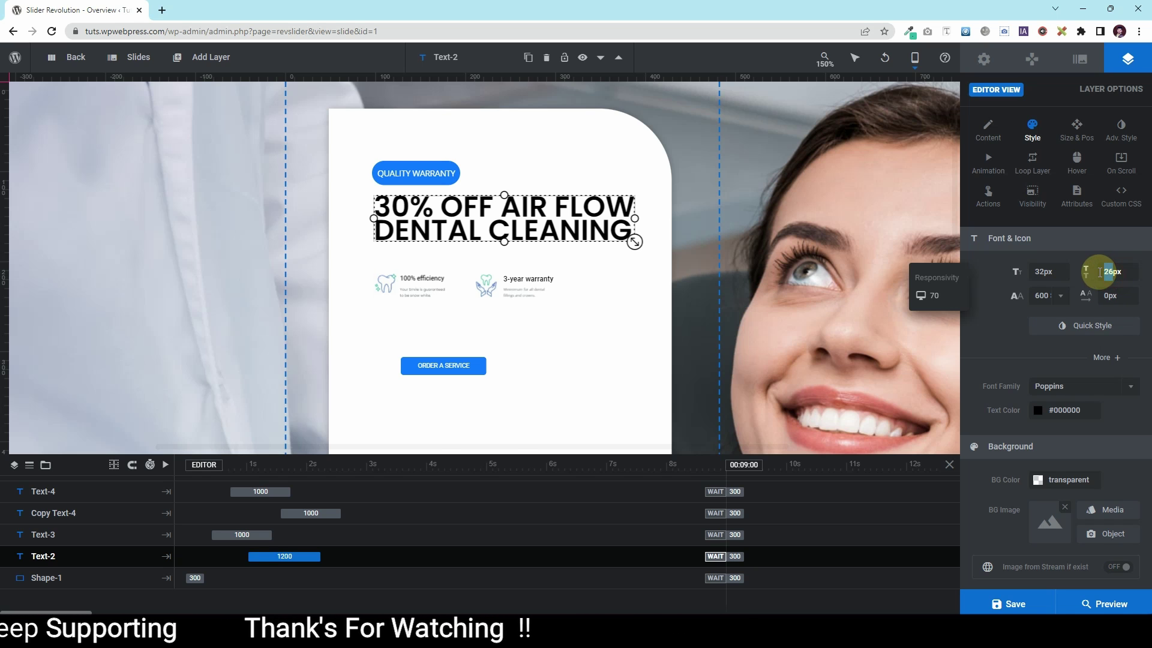
- Select the two feature icons with their titles and descriptions and move them down below the enlarged heading
{"action": "left_click_drag", "start_coordinate": [375, 267], "coordinate": [516, 301]}
{"action": "left_click", "coordinate": [516, 294], "text": "shift"}
{"action": "left_click", "coordinate": [600, 295]}
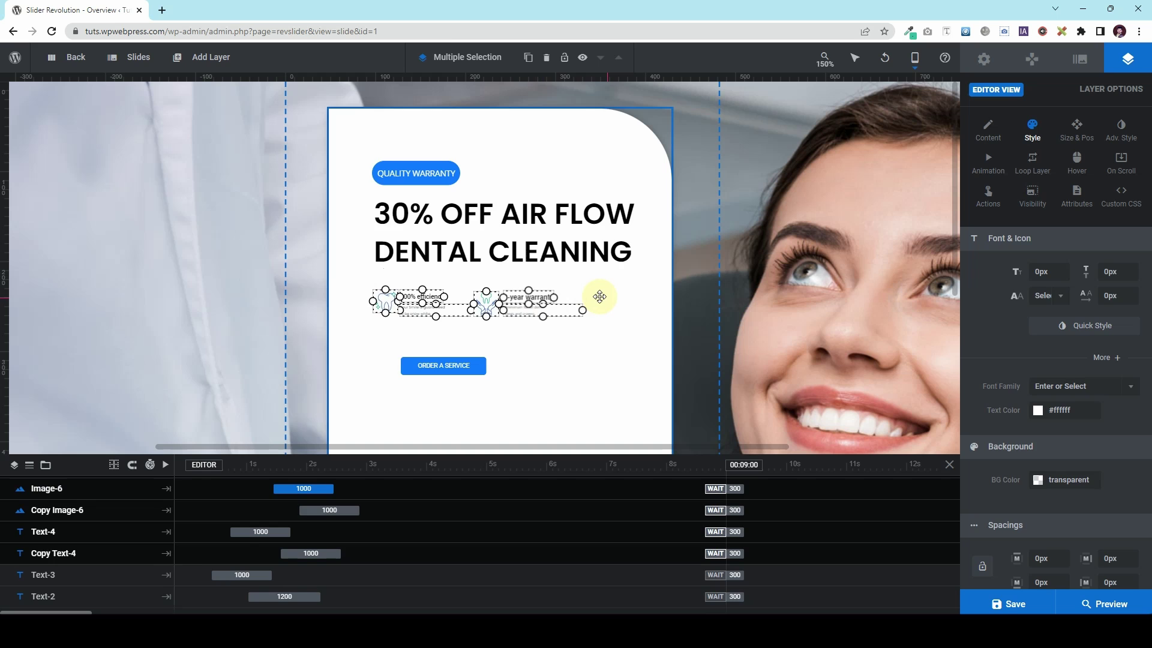
- Select the 3-year warranty icon with its title and description and move them together further right on the card
{"action": "left_click", "coordinate": [707, 288]}
{"action": "left_click", "coordinate": [528, 297]}
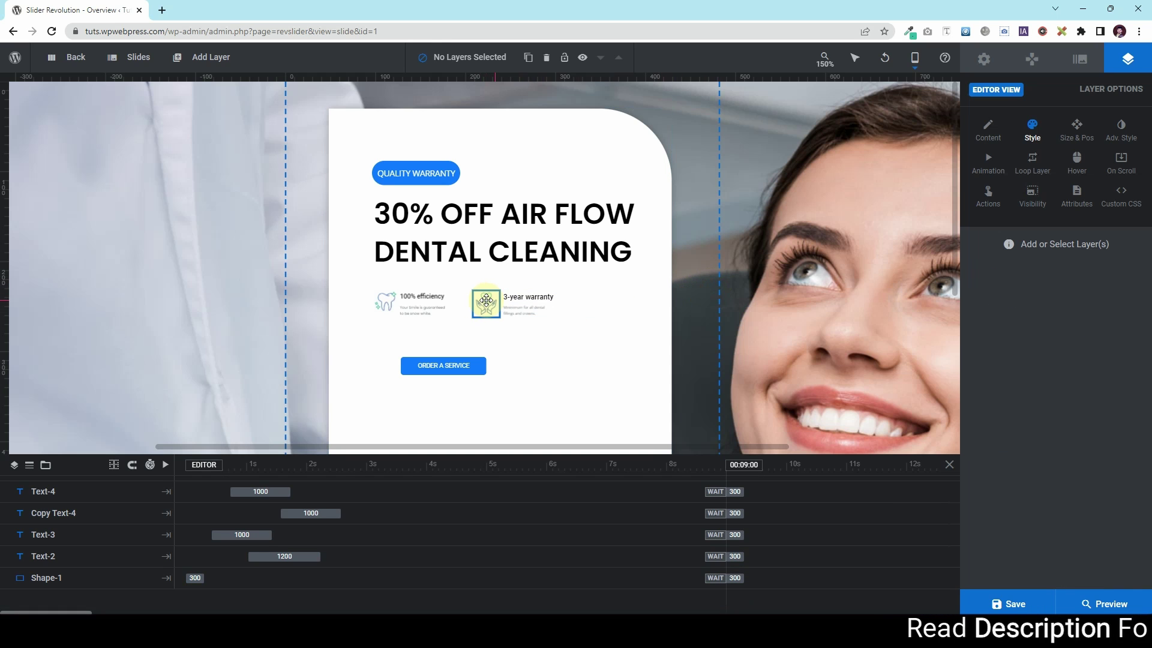
{"action": "left_click", "coordinate": [528, 309], "text": "shift"}
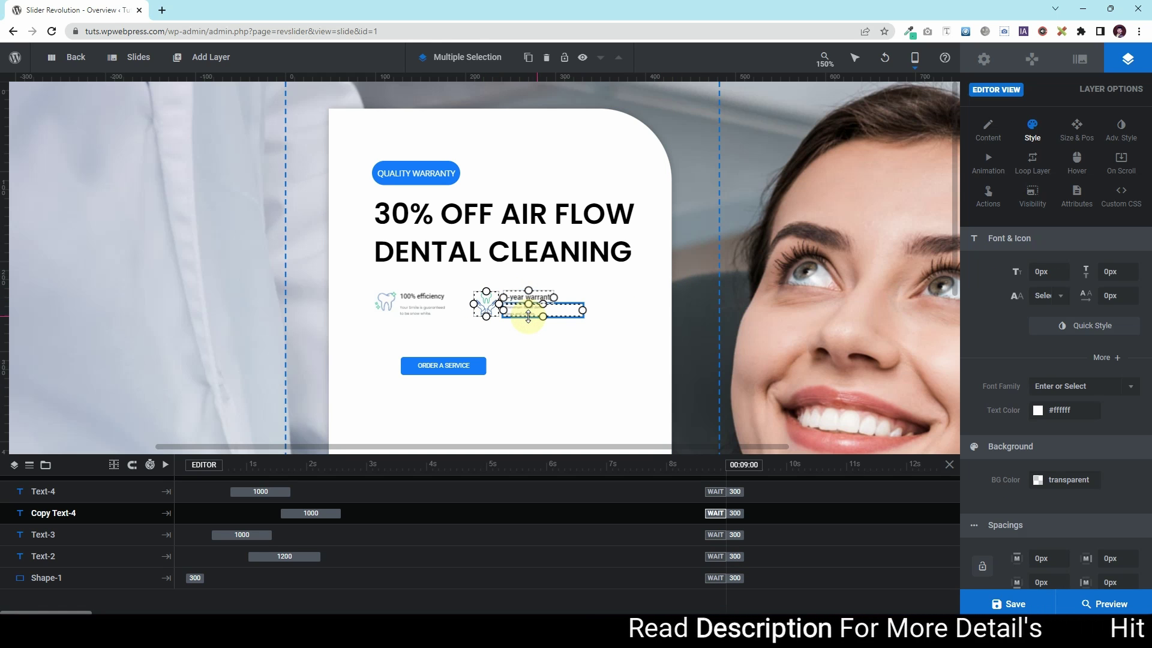
{"action": "left_click_drag", "start_coordinate": [528, 308], "coordinate": [555, 317]}
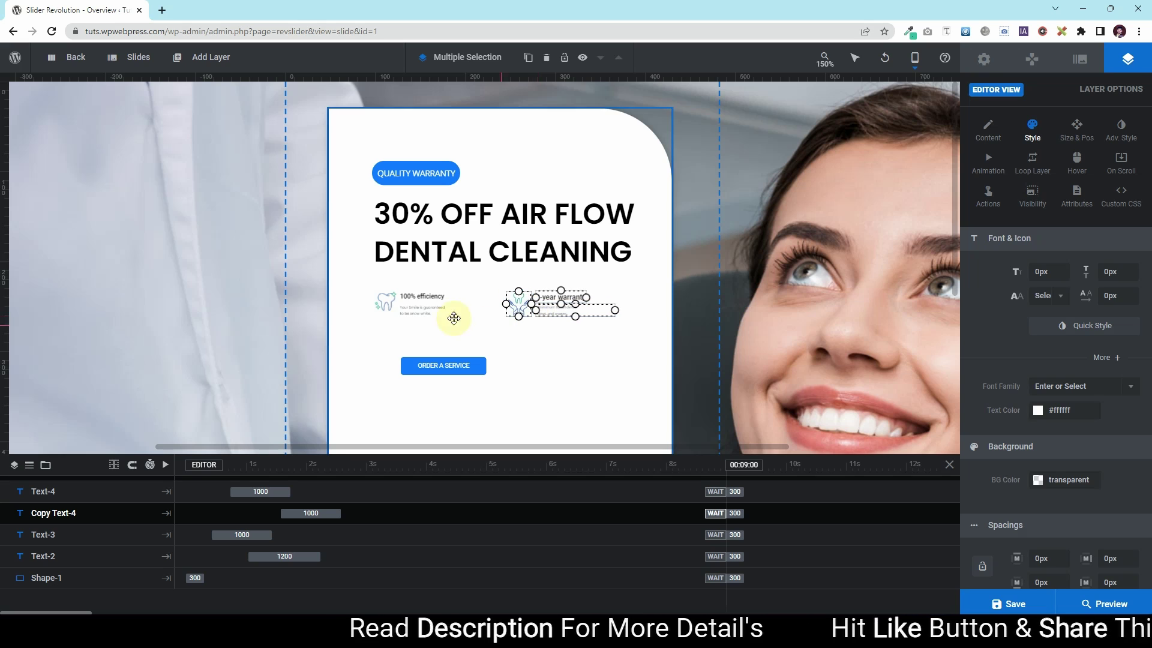
- Open the size and position settings of the tooth icon beside 100% efficiency
{"action": "left_click", "coordinate": [382, 294]}
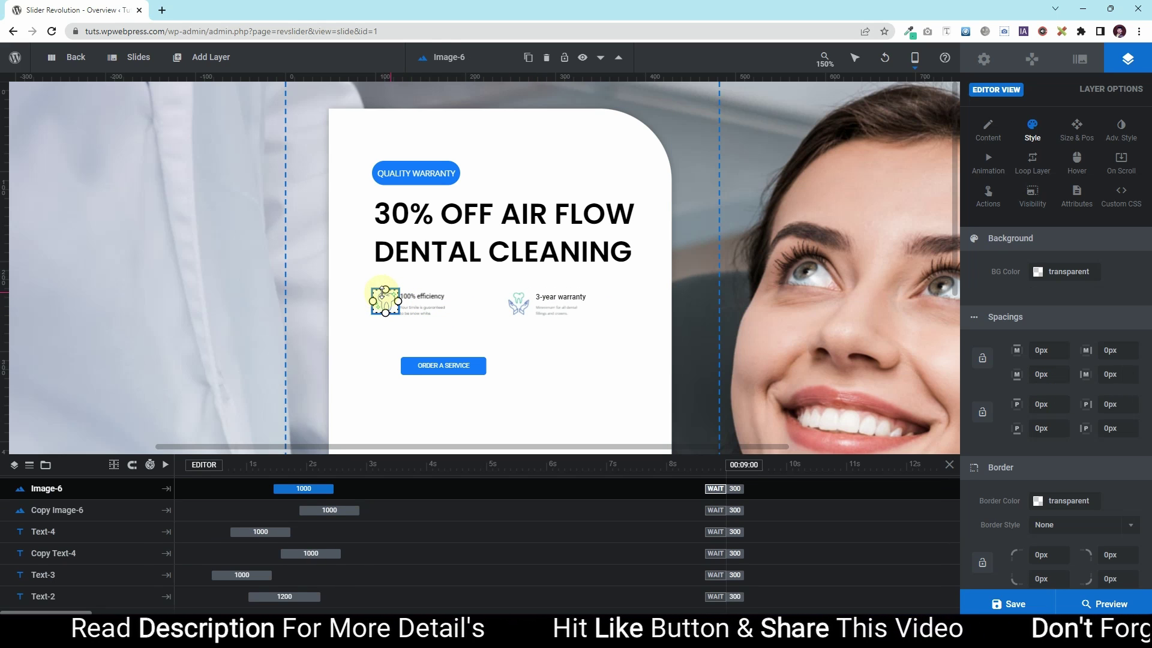
{"action": "left_click", "coordinate": [1077, 129]}
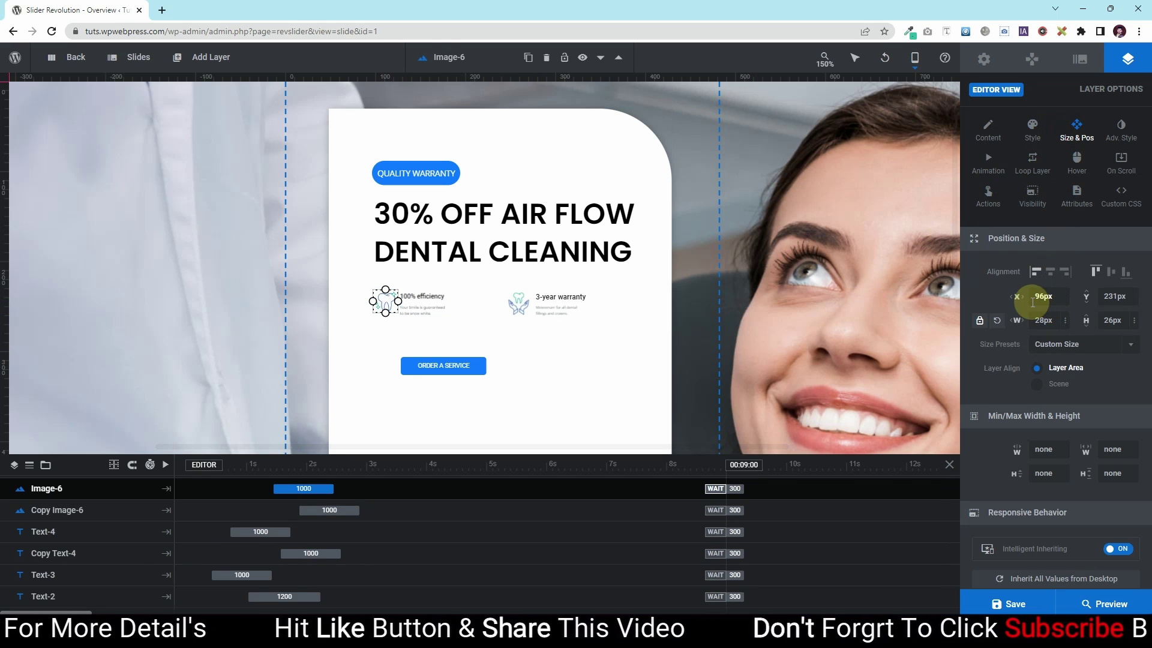
{"action": "left_click", "coordinate": [1044, 298]}
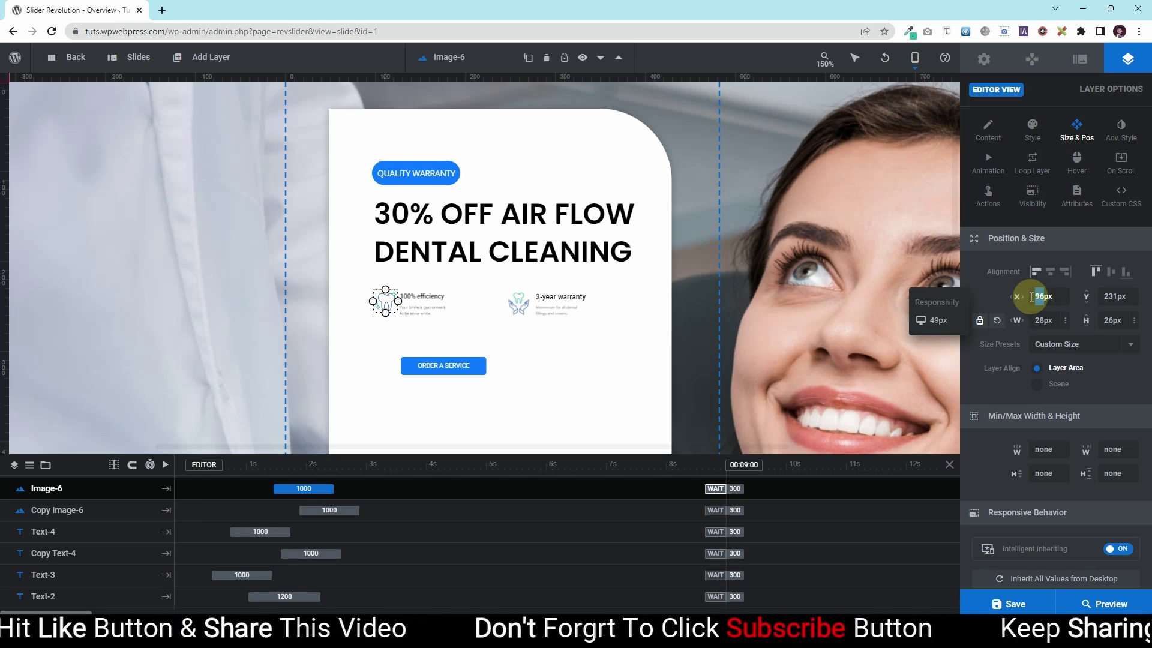
{"action": "type", "text": "140"}
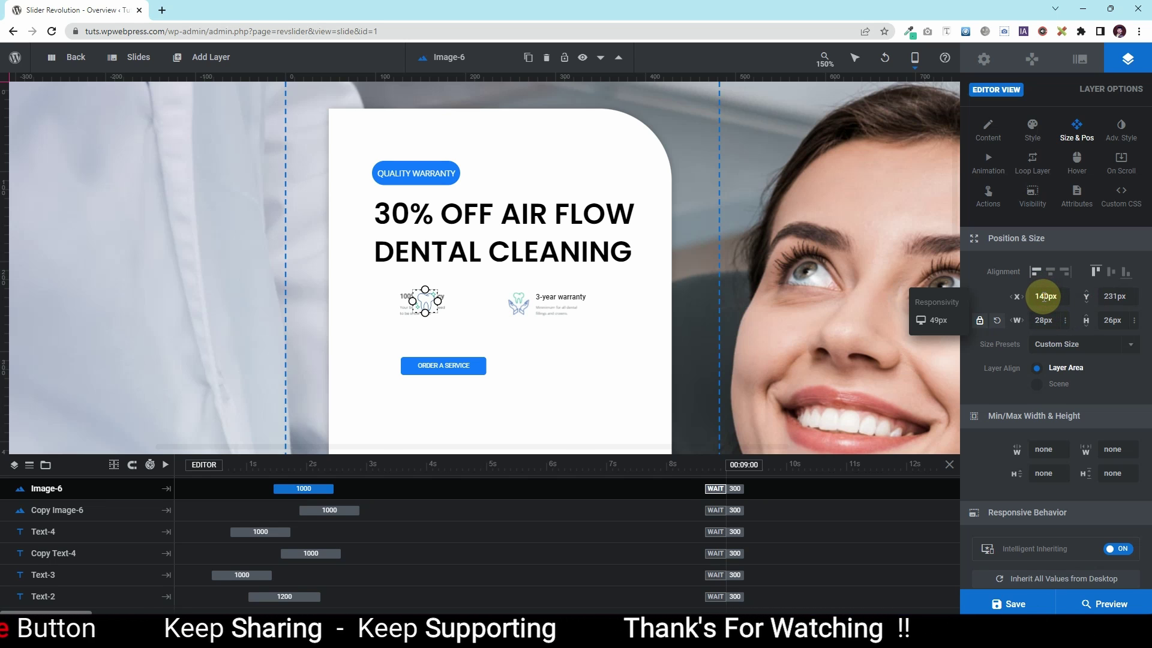
{"action": "left_click", "coordinate": [1078, 310]}
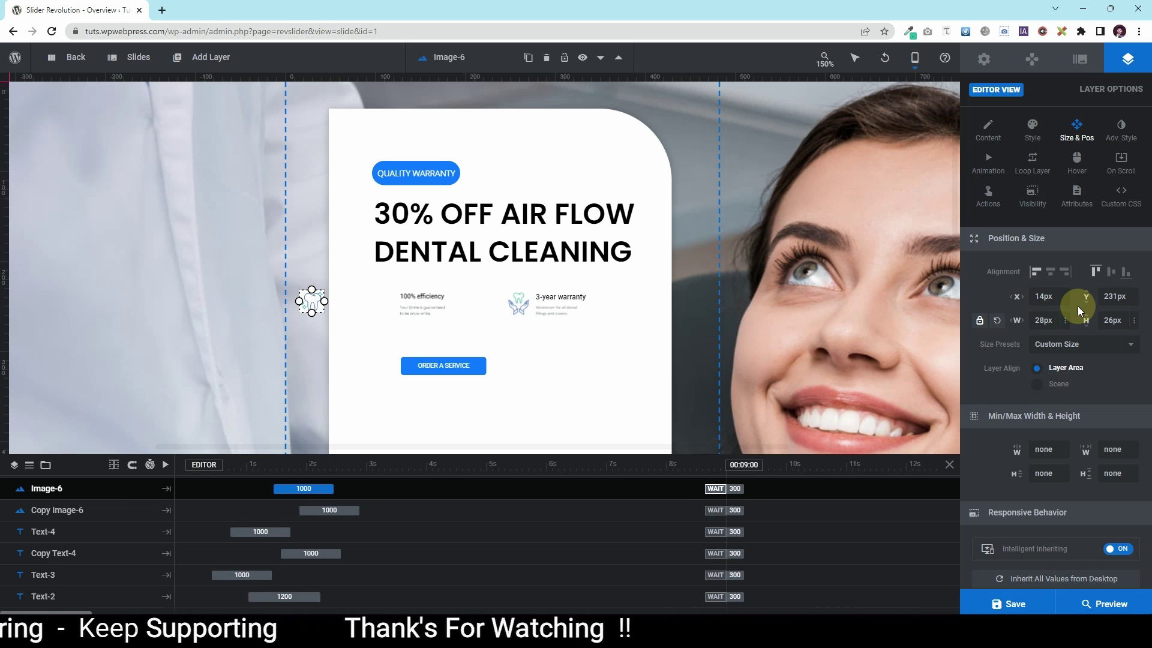
{"action": "left_click", "coordinate": [315, 299]}
{"action": "key", "text": "ctrl+z"}
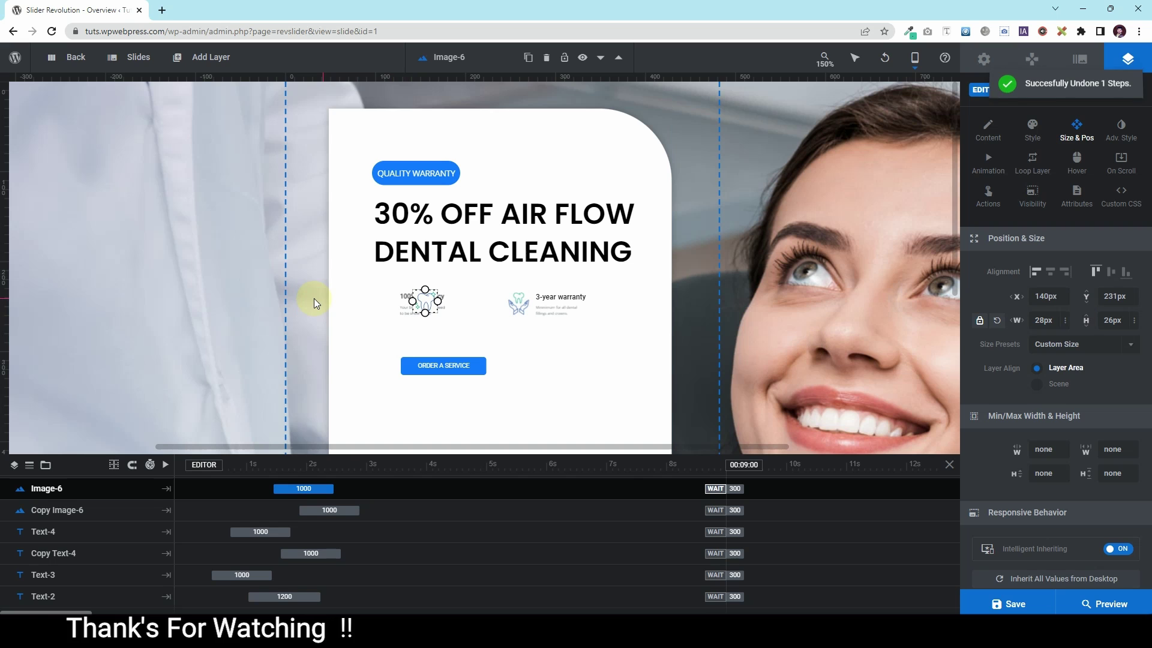
{"action": "key", "text": "ctrl+z"}
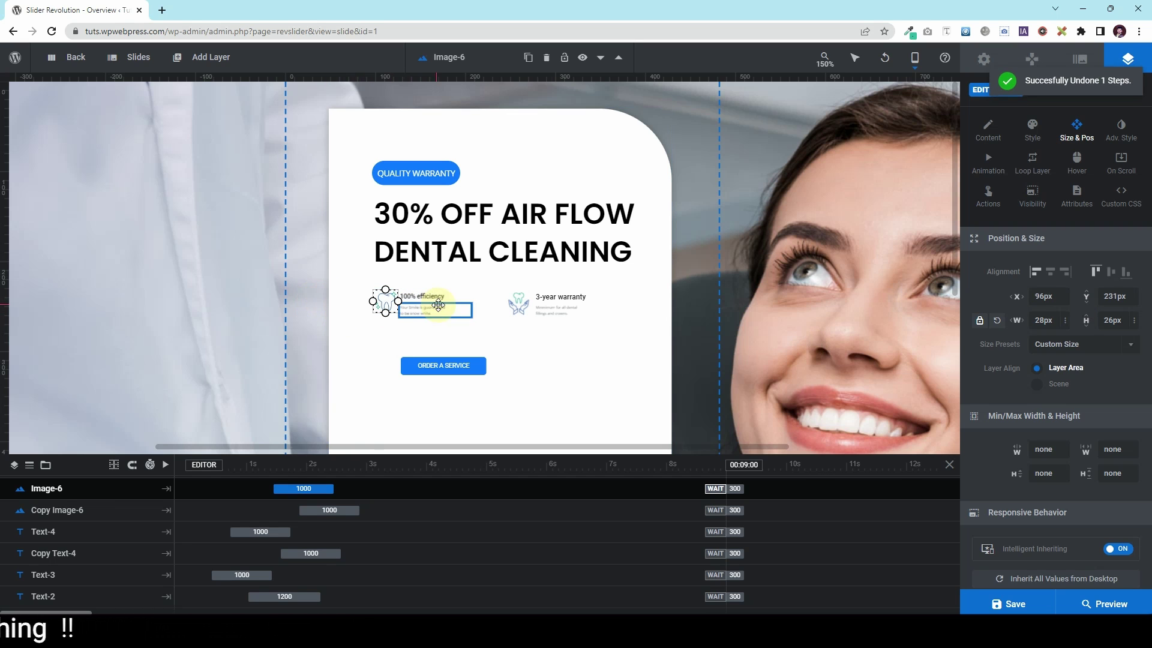
- Set the tooth icon's width to 40 px with proportional height and move it to about X 72 px, Y 228 px
{"action": "left_click", "coordinate": [1043, 321]}
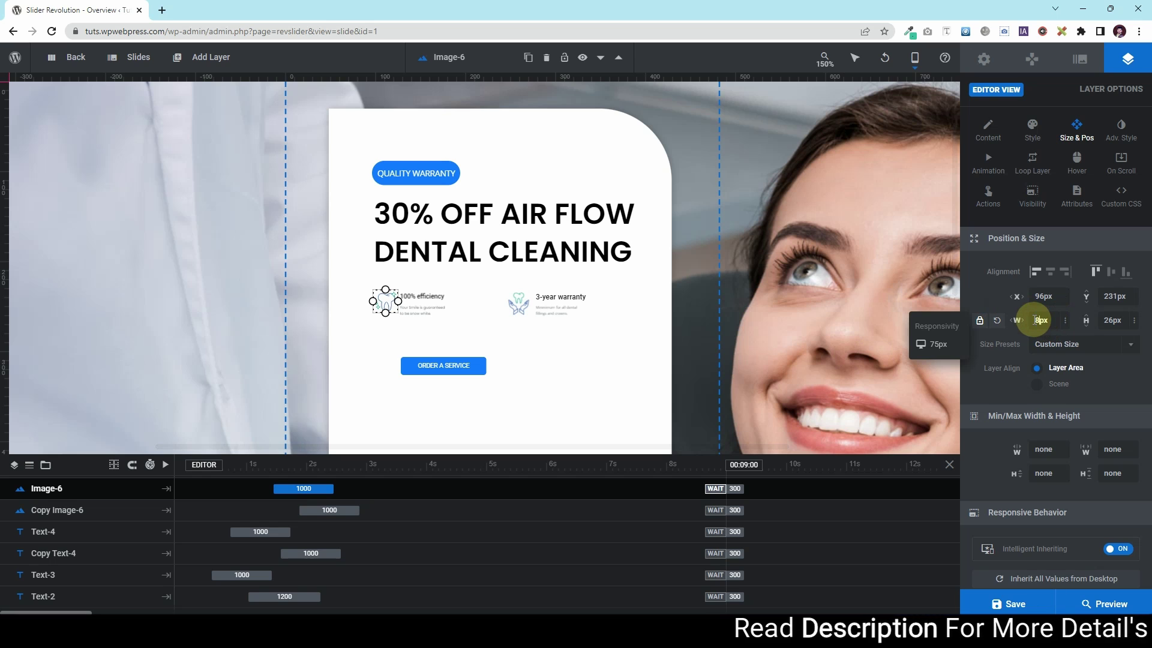
{"action": "type", "text": "80px"}
{"action": "key", "text": "Return"}
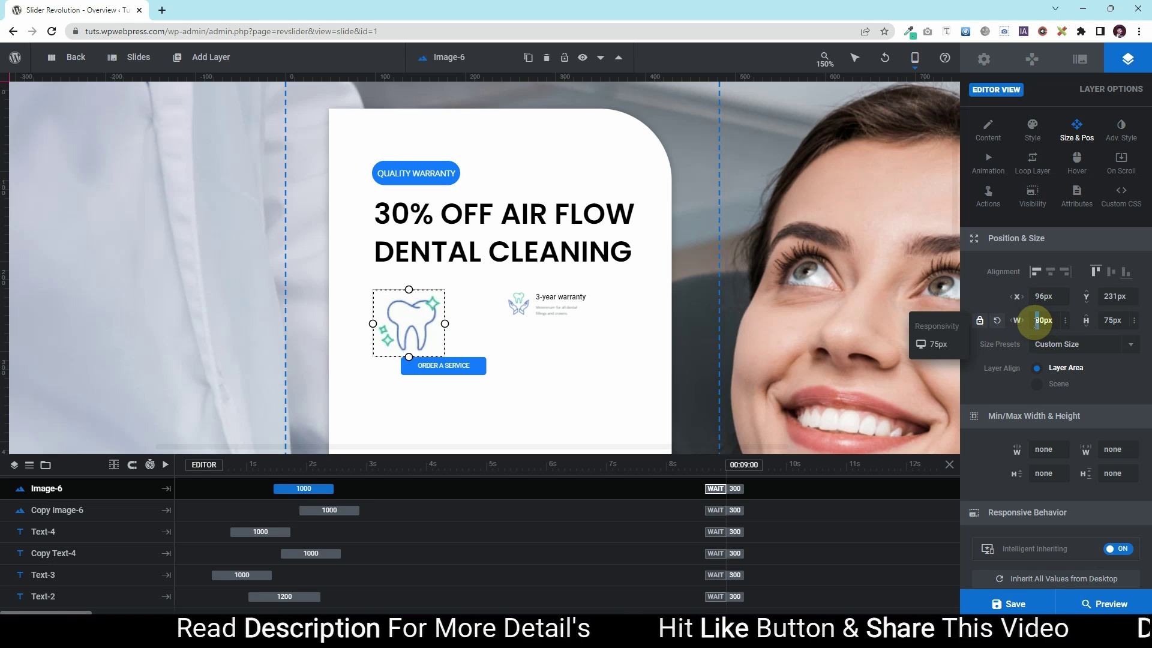
{"action": "type", "text": "60px"}
{"action": "key", "text": "Return"}
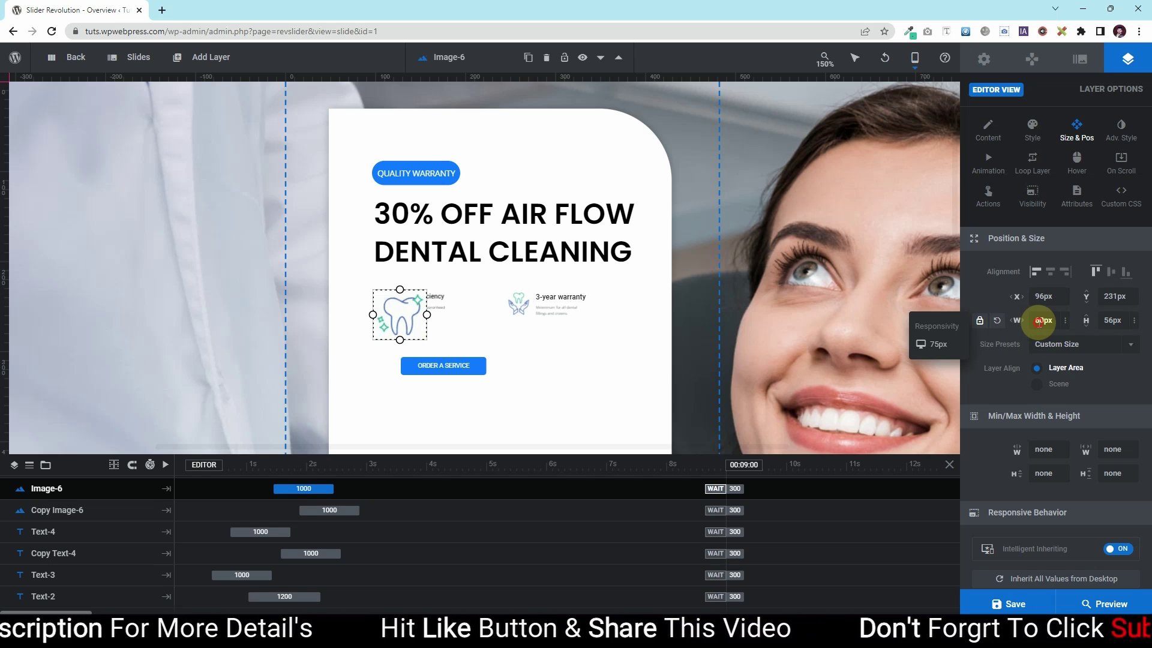
{"action": "type", "text": "40px"}
{"action": "key", "text": "Return"}
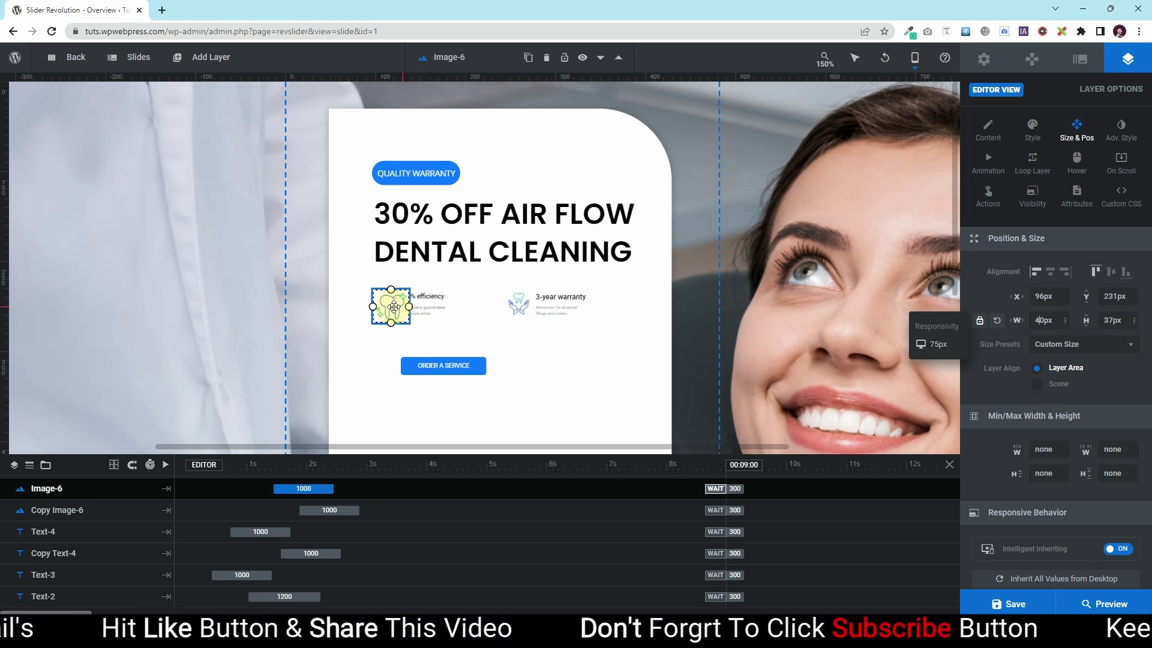
{"action": "left_click_drag", "start_coordinate": [393, 307], "coordinate": [373, 309]}
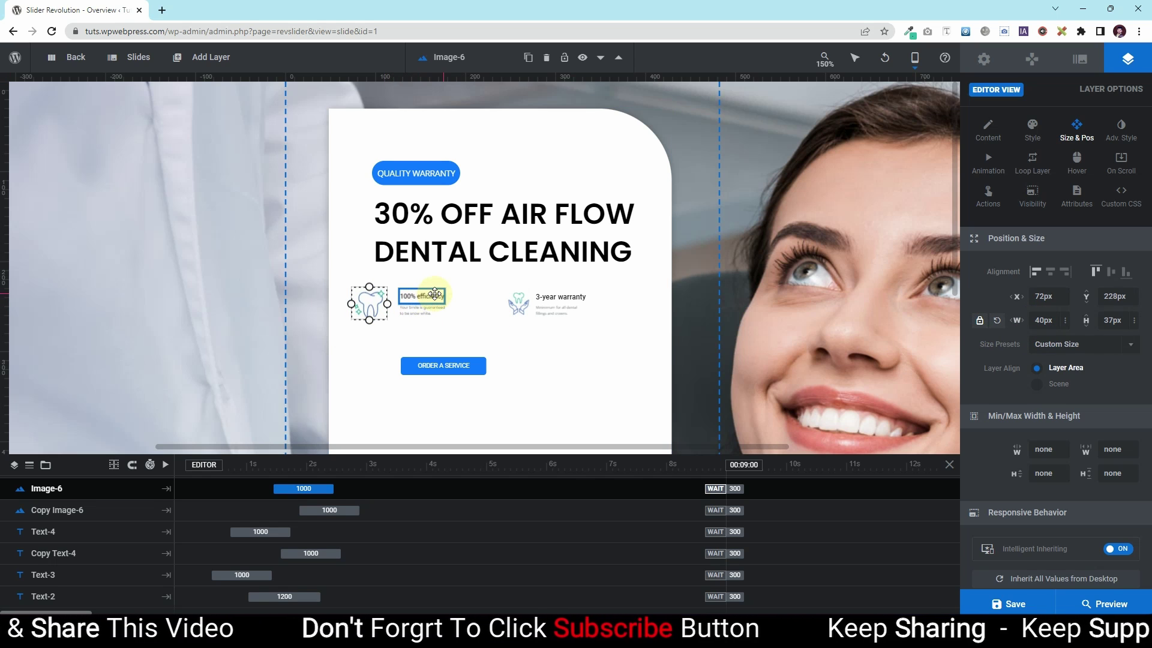
- Set the 3-year warranty icon's width to 40 px with proportional height and place it at about X 229 px, Y 227 px
{"action": "left_click", "coordinate": [414, 297]}
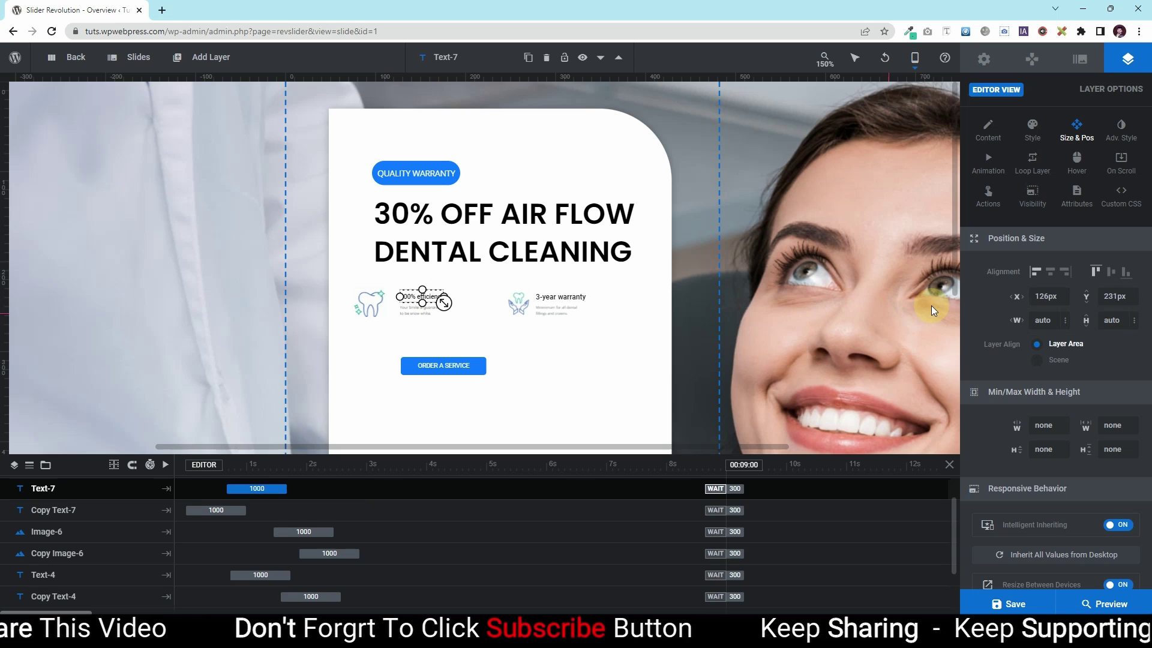
{"action": "left_click", "coordinate": [507, 310]}
{"action": "double_click", "coordinate": [1043, 320]}
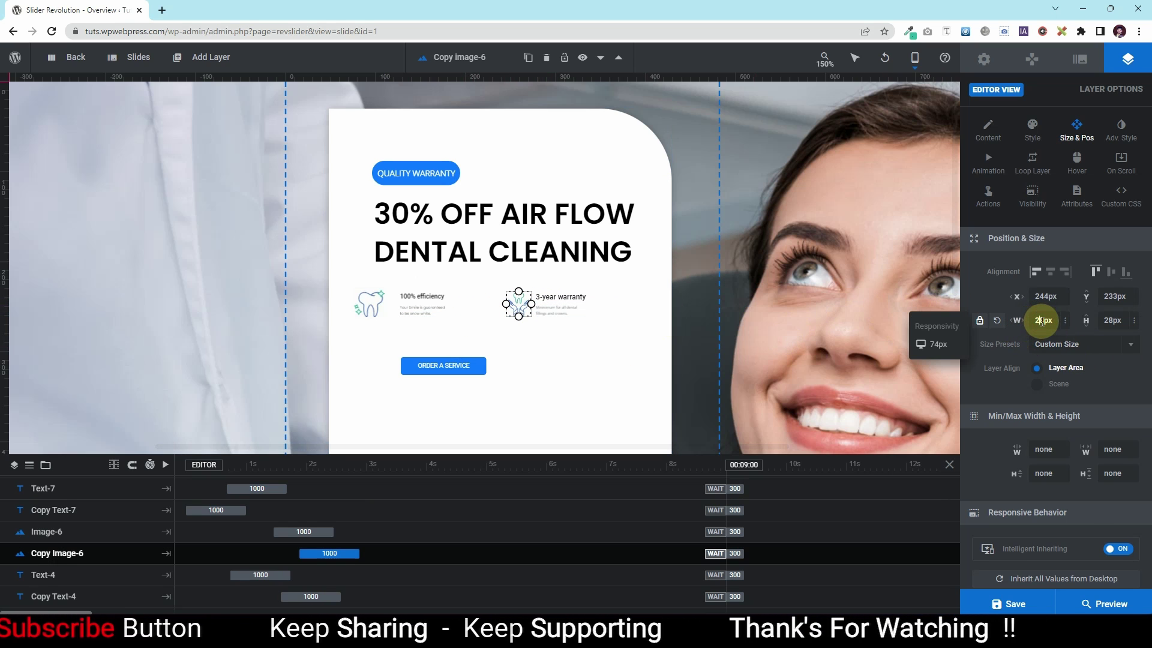
{"action": "type", "text": "40px"}
{"action": "key", "text": "Return"}
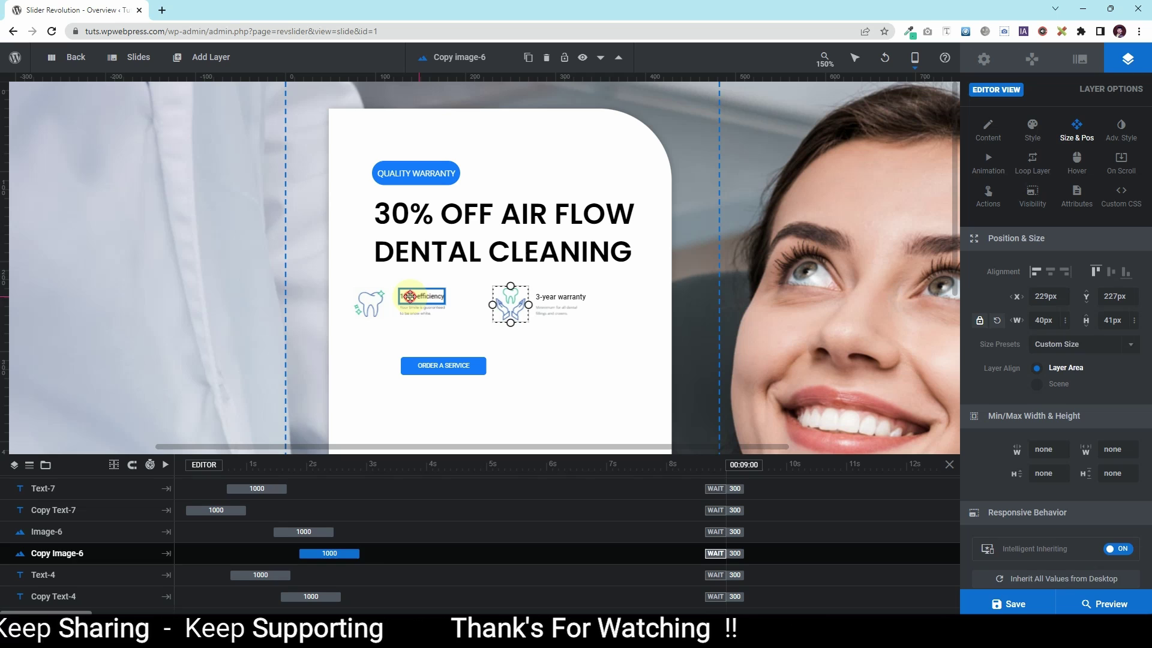
- Set the 100% efficiency title's font size to 16 px, then shift the title and its description closer to the tooth icon
{"action": "left_click", "coordinate": [408, 297]}
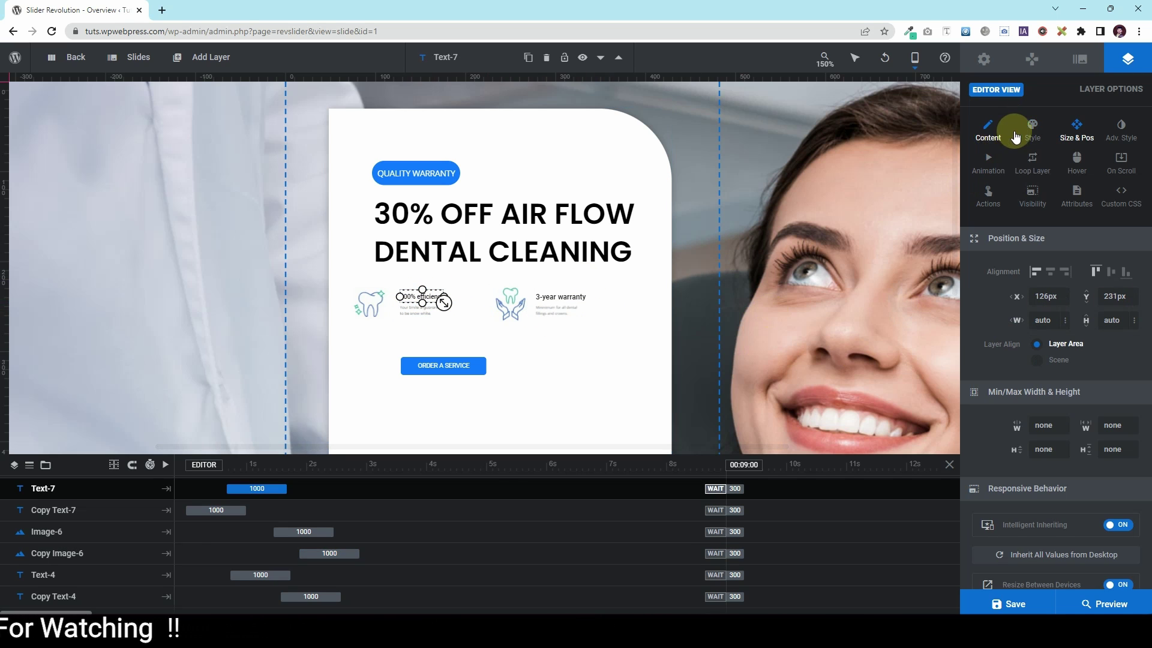
{"action": "left_click", "coordinate": [1032, 129]}
{"action": "left_click", "coordinate": [1041, 270]}
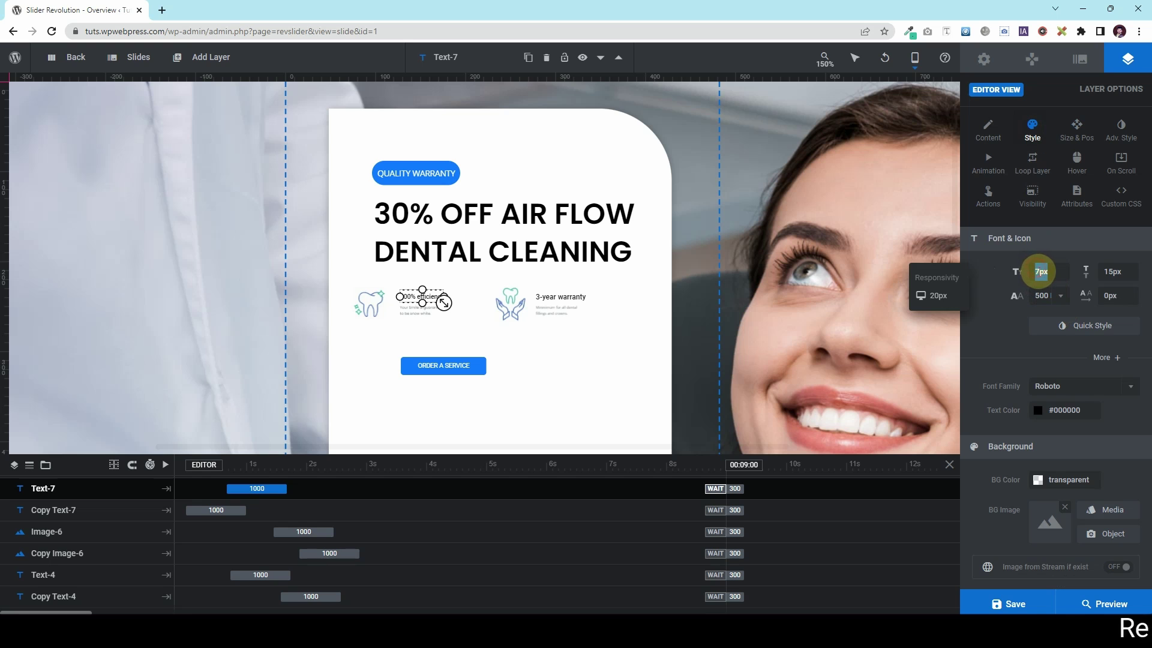
{"action": "type", "text": "6"}
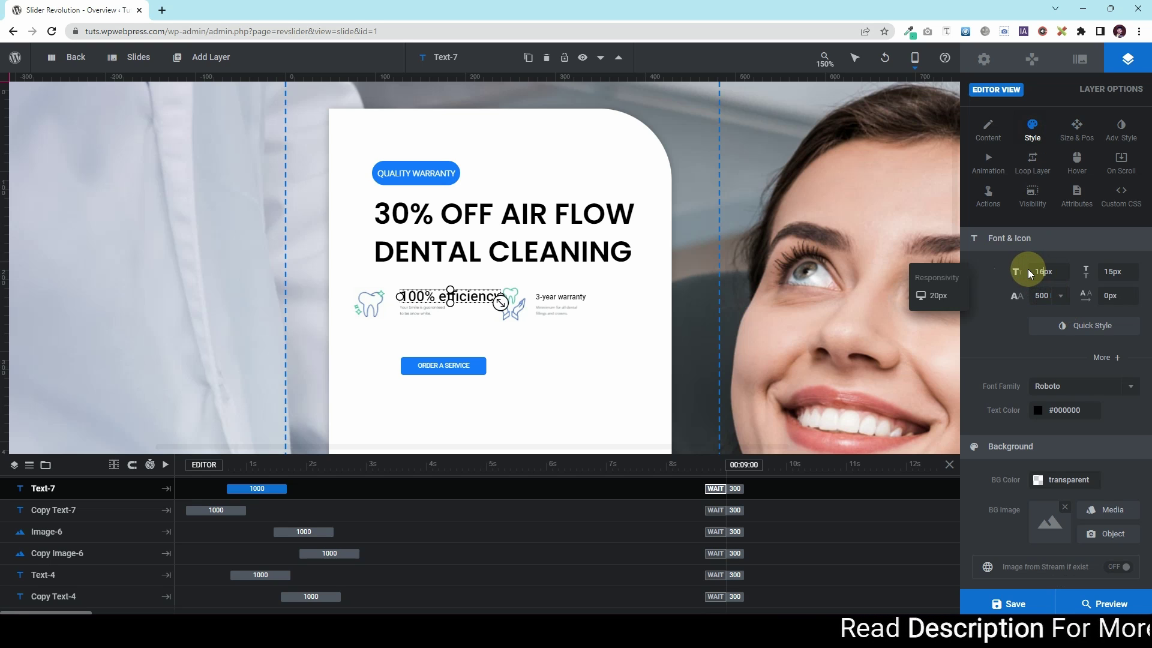
{"action": "left_click_drag", "start_coordinate": [438, 293], "coordinate": [412, 318]}
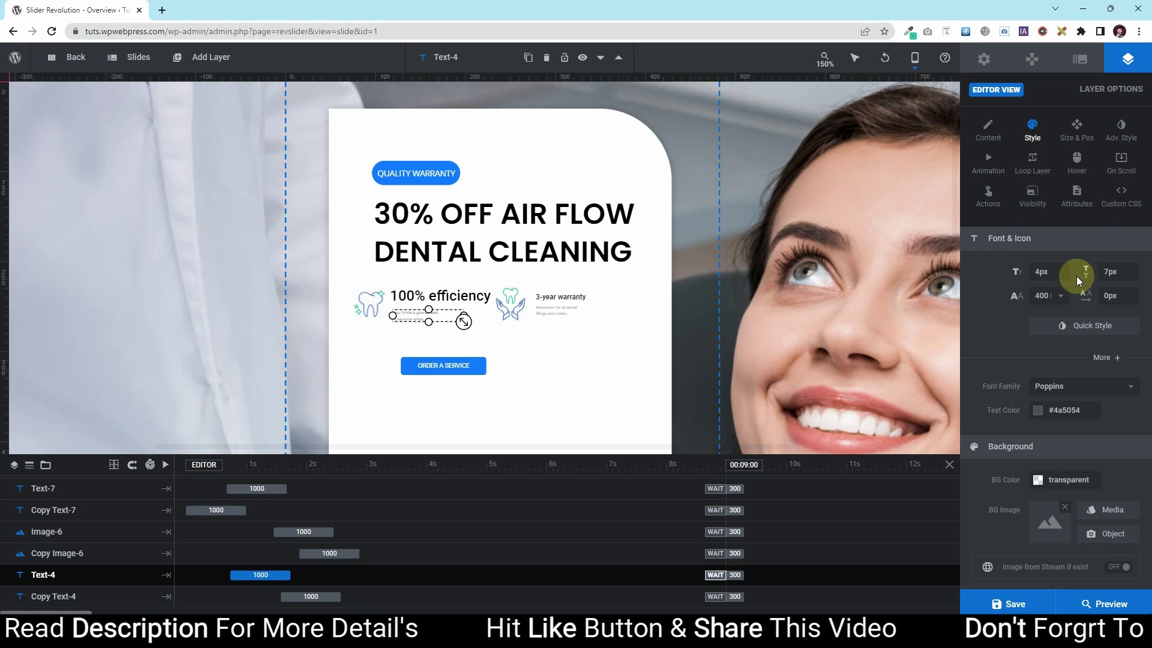
- Set the description under 100% efficiency to a 13 px font size and a 20 px line height
{"action": "left_click", "coordinate": [1036, 272]}
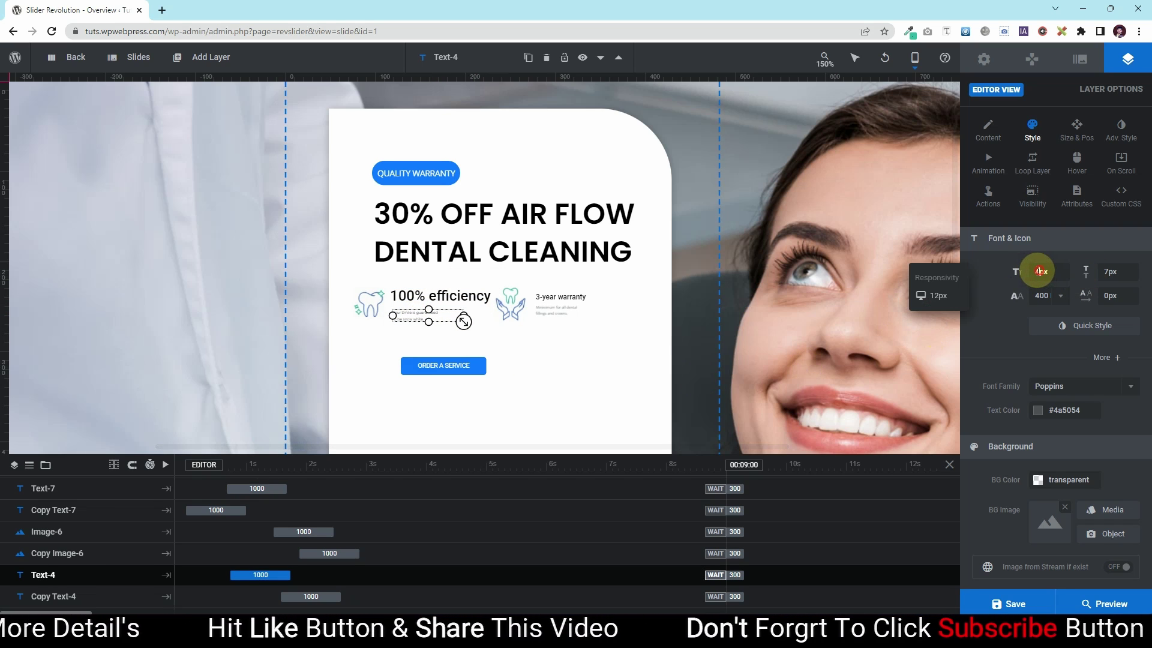
{"action": "left_click", "coordinate": [1032, 272]}
{"action": "type", "text": "16"}
{"action": "key", "text": "Return"}
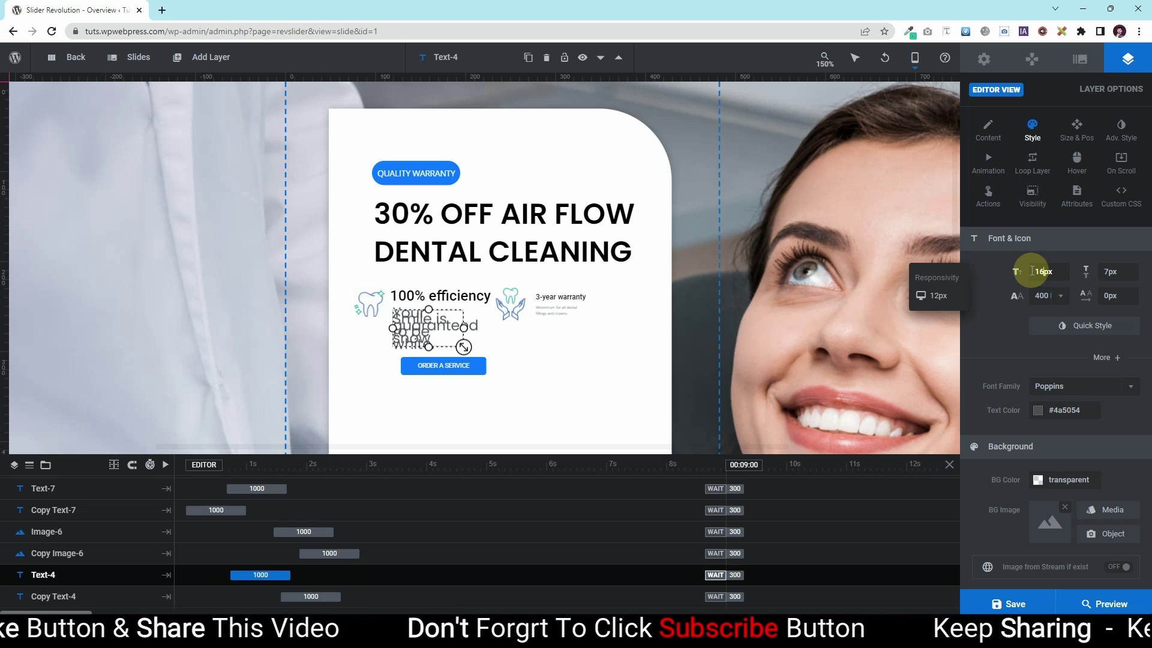
{"action": "key", "text": "Down"}
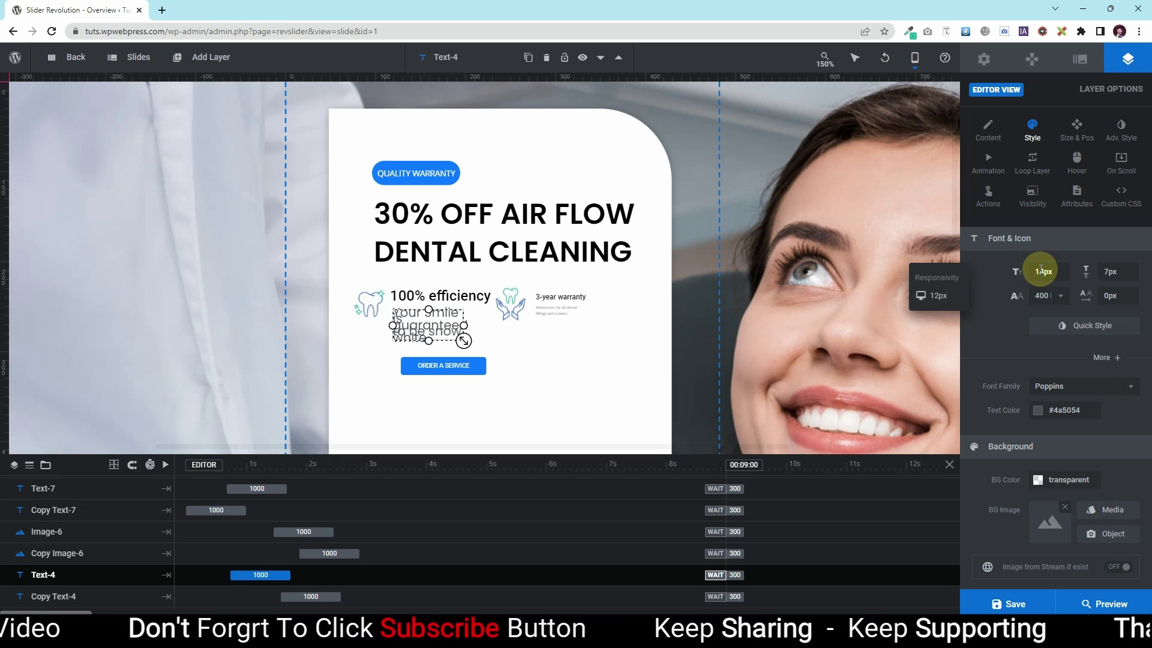
{"action": "left_click", "coordinate": [1110, 271]}
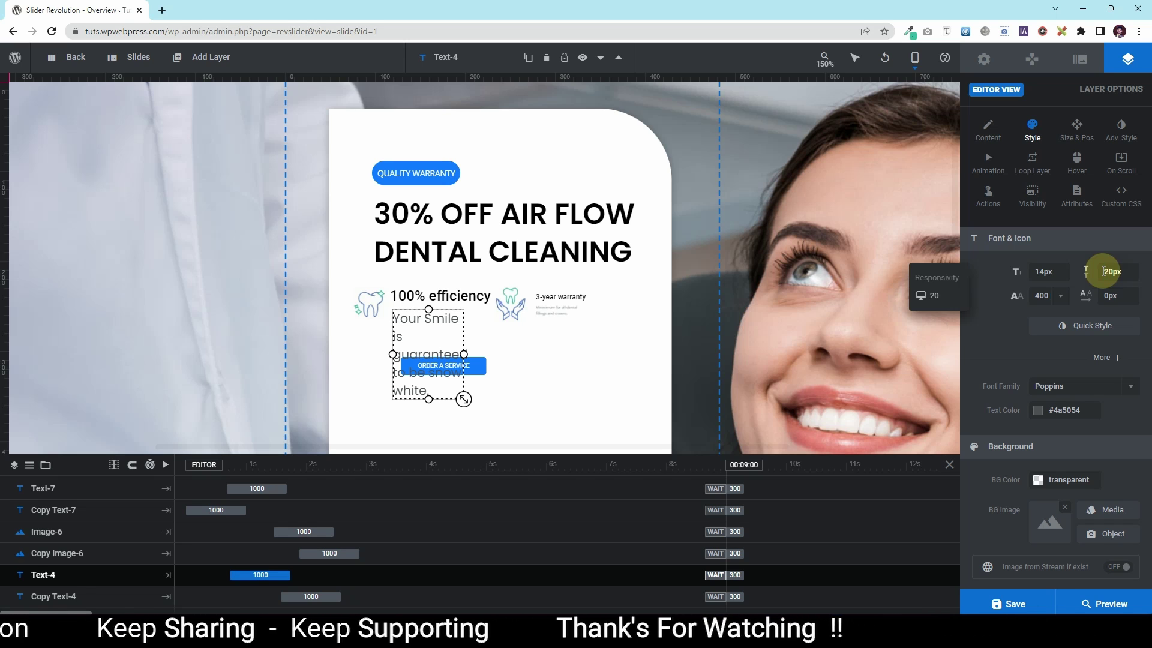
{"action": "left_click", "coordinate": [1044, 270]}
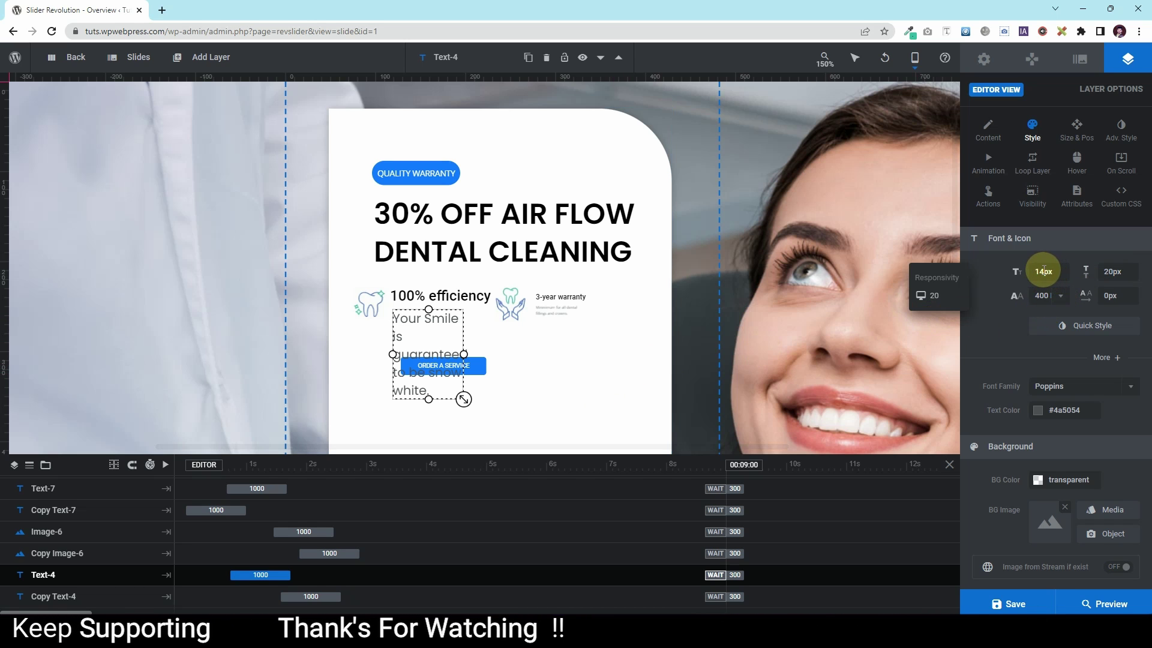
{"action": "left_click", "coordinate": [1044, 271]}
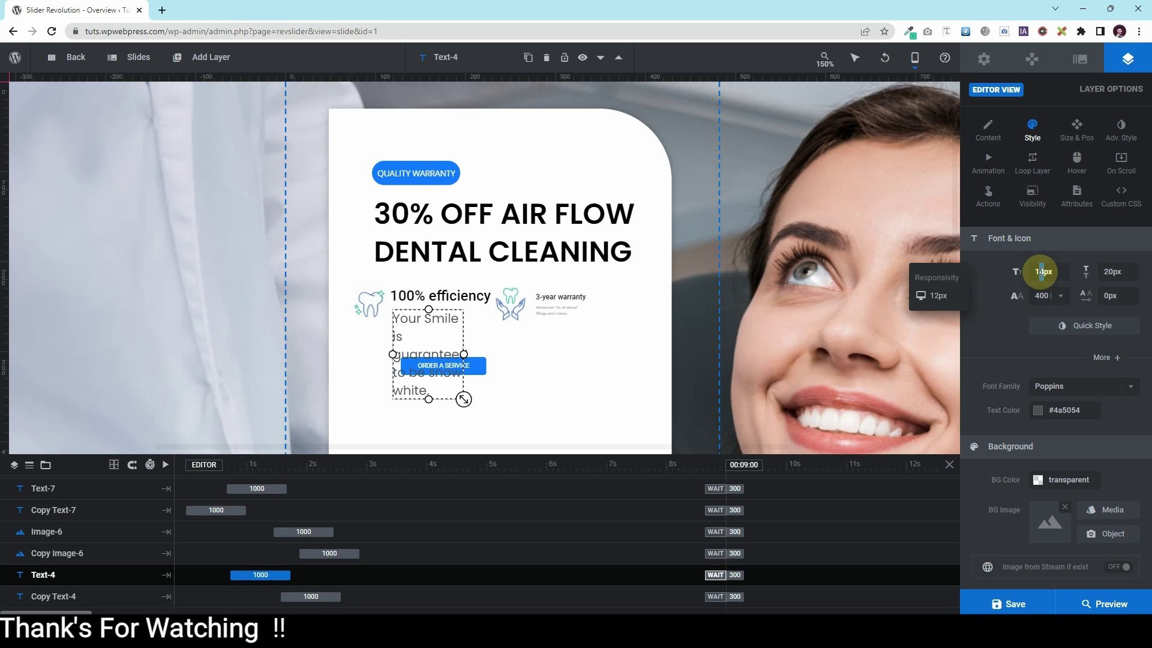
{"action": "type", "text": "3"}
- Widen the description text box under 100% efficiency to 100 px
{"action": "left_click", "coordinate": [1067, 130]}
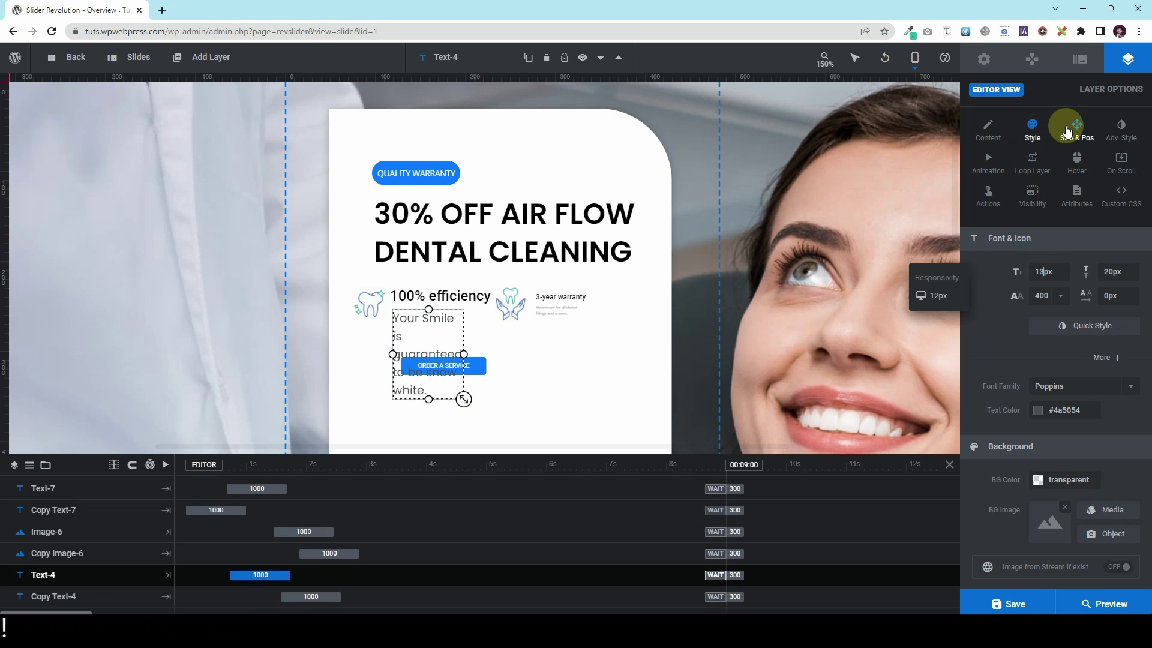
{"action": "double_click", "coordinate": [1044, 320]}
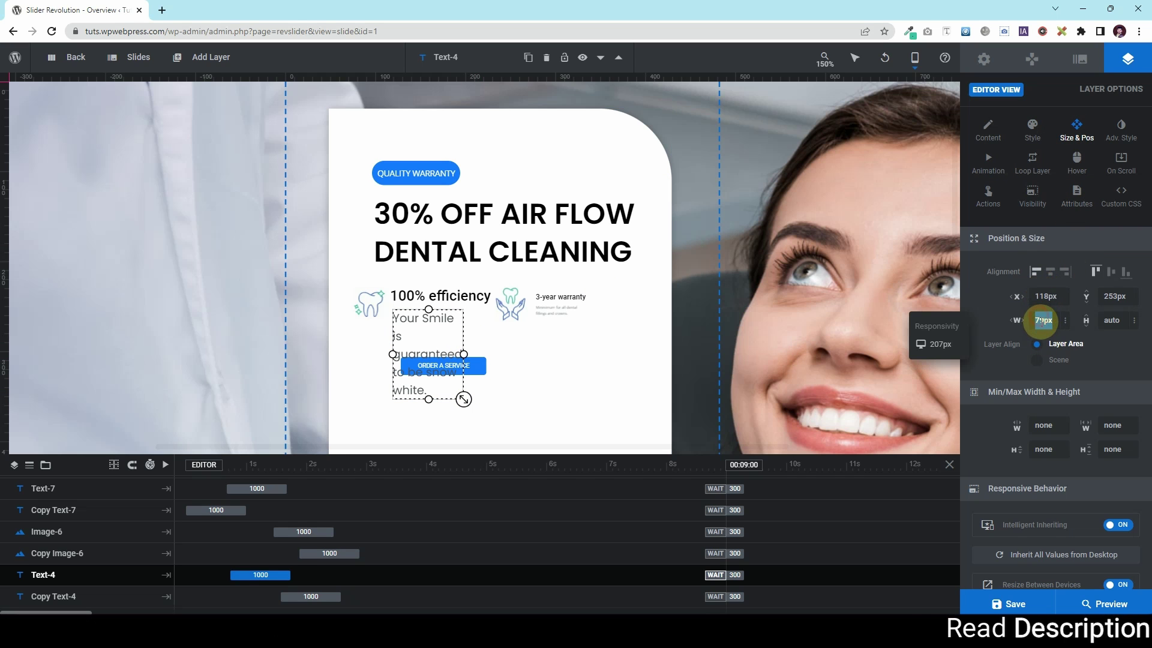
{"action": "left_click", "coordinate": [1043, 320]}
{"action": "type", "text": "10"}
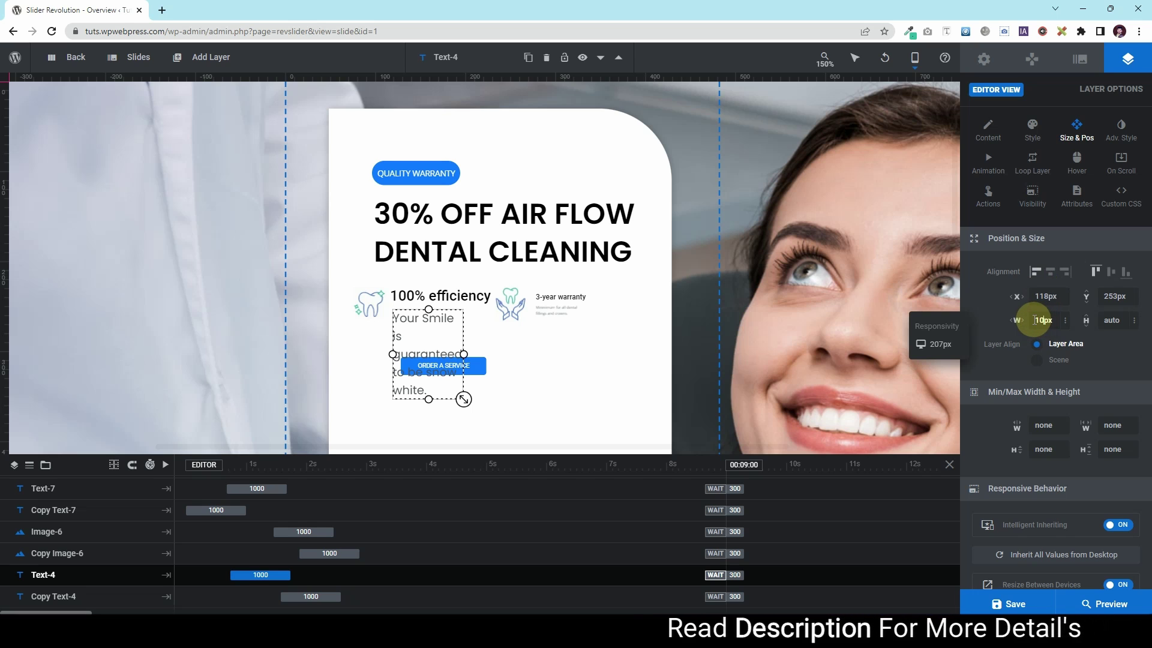
{"action": "type", "text": "0"}
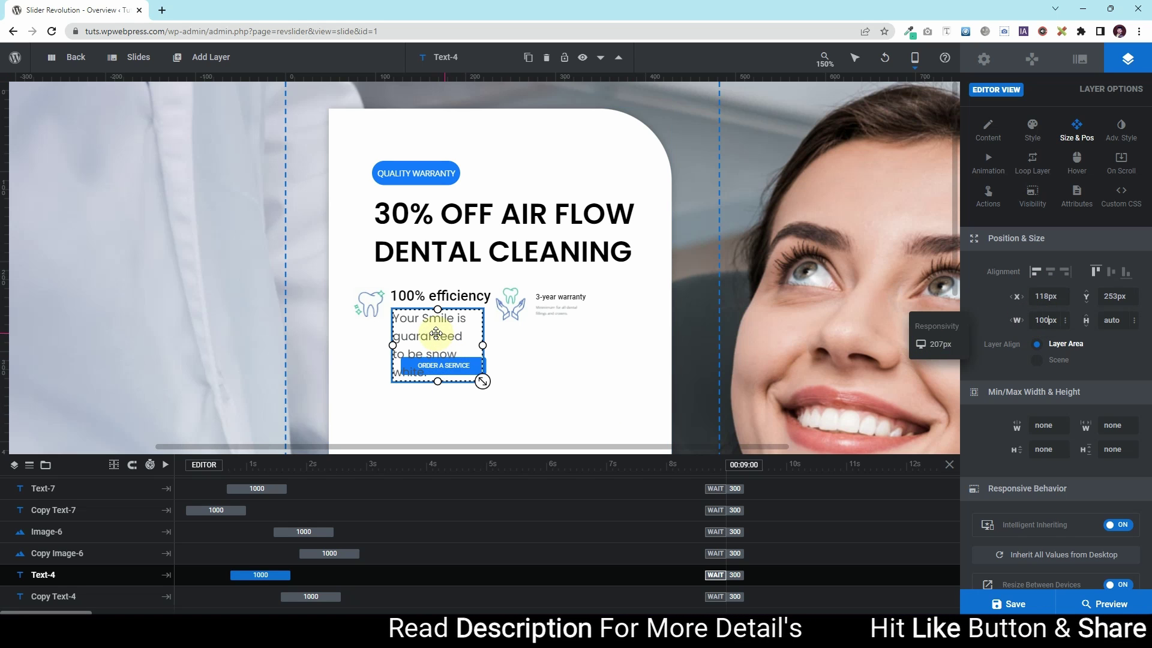
{"action": "left_click", "coordinate": [1105, 298]}
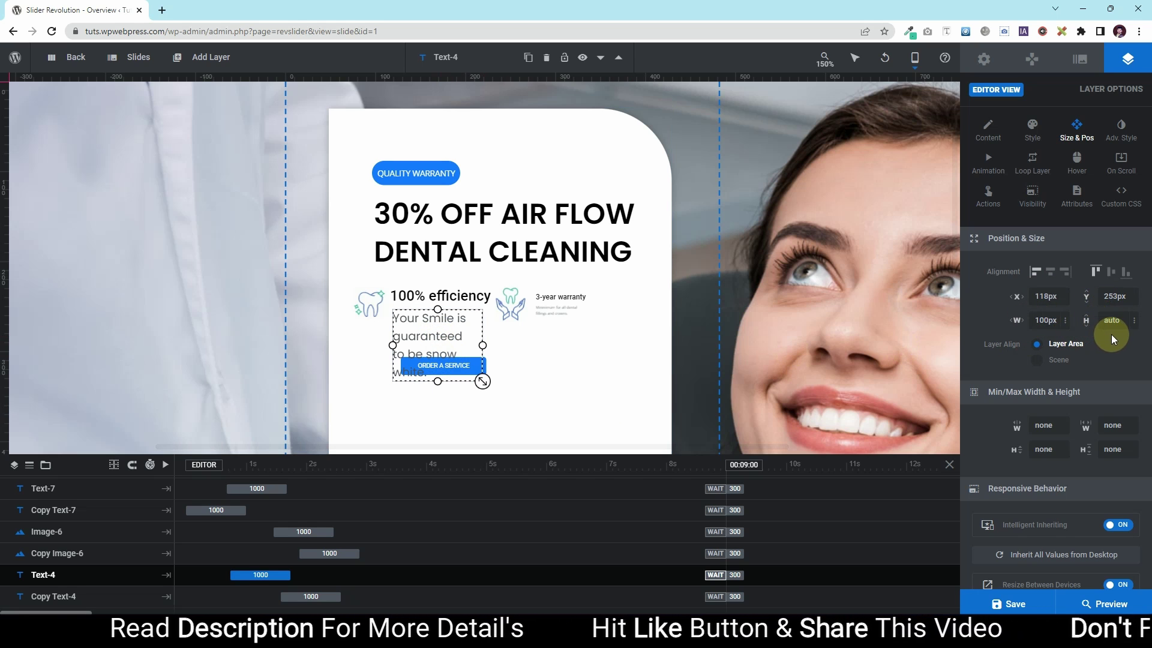
- Set the line height of the description under 100% efficiency to 15 px
{"action": "left_click", "coordinate": [1032, 126]}
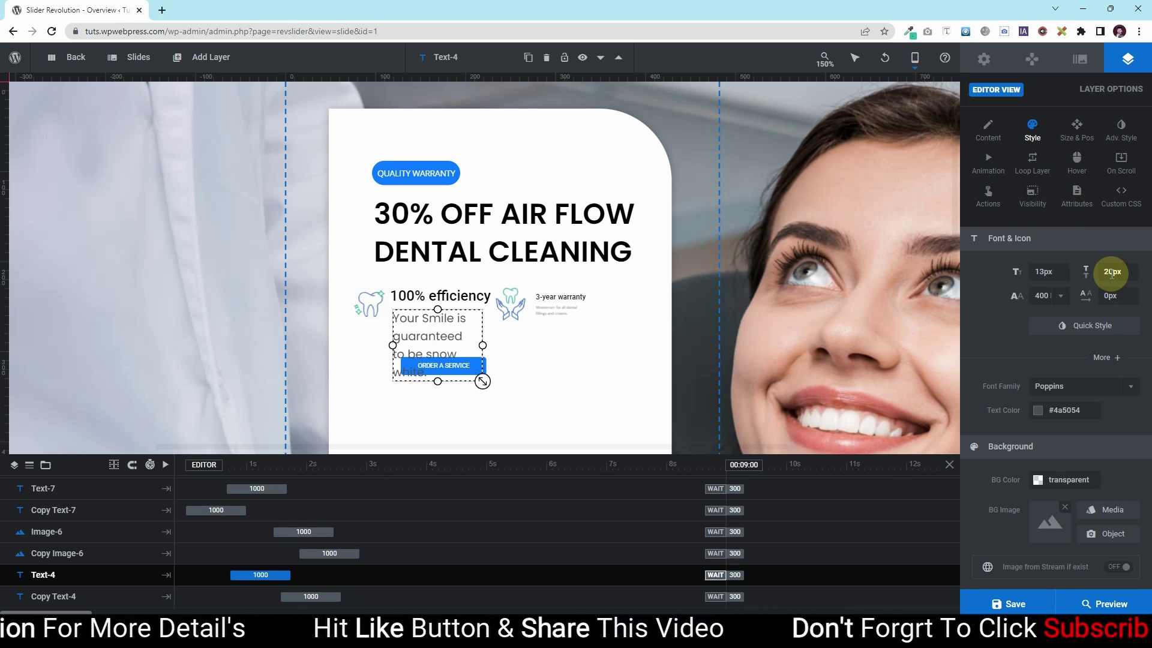
{"action": "left_click", "coordinate": [1112, 273]}
{"action": "type", "text": "1"}
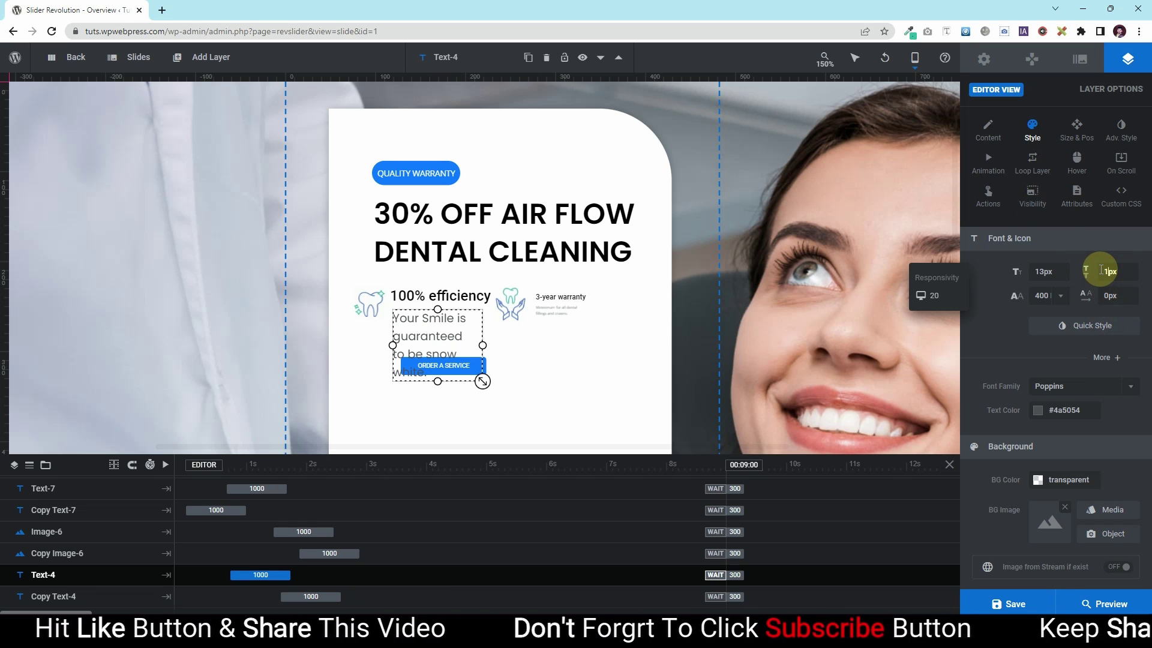
{"action": "type", "text": "5"}
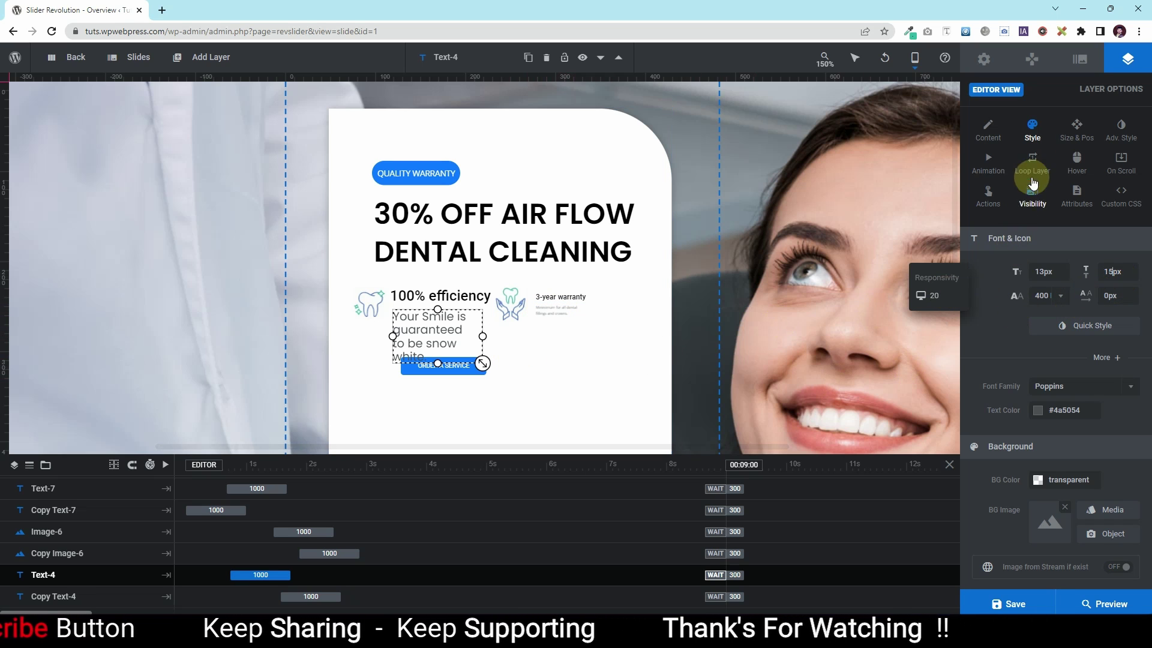
{"action": "left_click", "coordinate": [991, 129]}
{"action": "left_click", "coordinate": [1026, 133]}
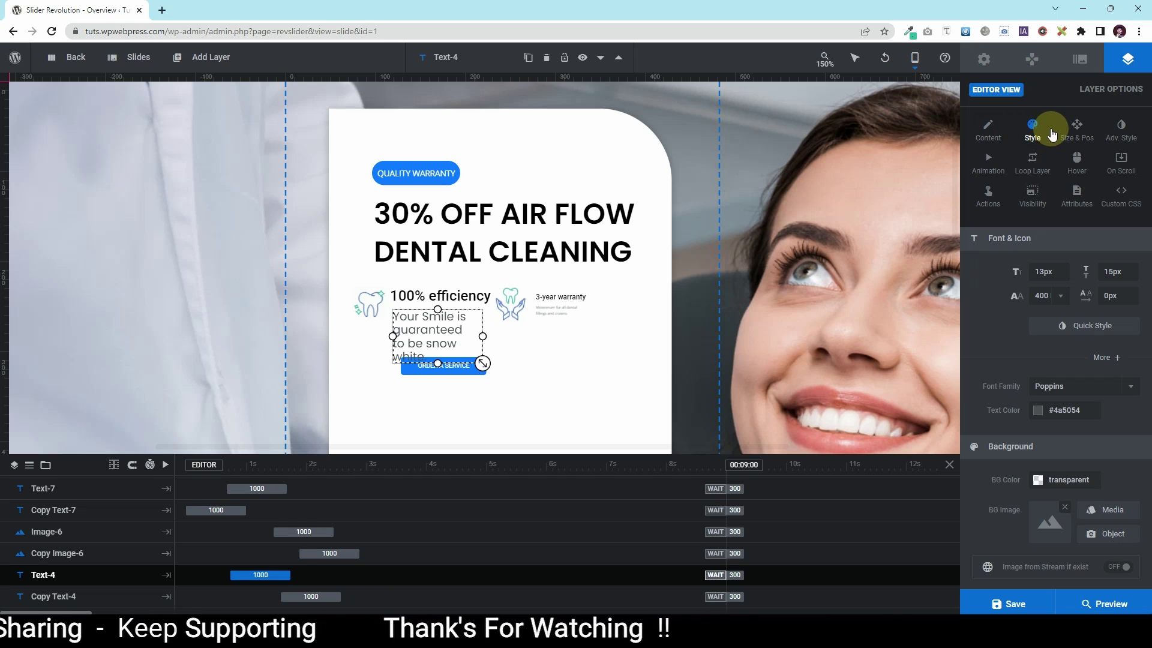
- Set the description under 3-year warranty to a 13 px font size and a 15 px line height
{"action": "left_click", "coordinate": [564, 315]}
{"action": "left_click", "coordinate": [1041, 271]}
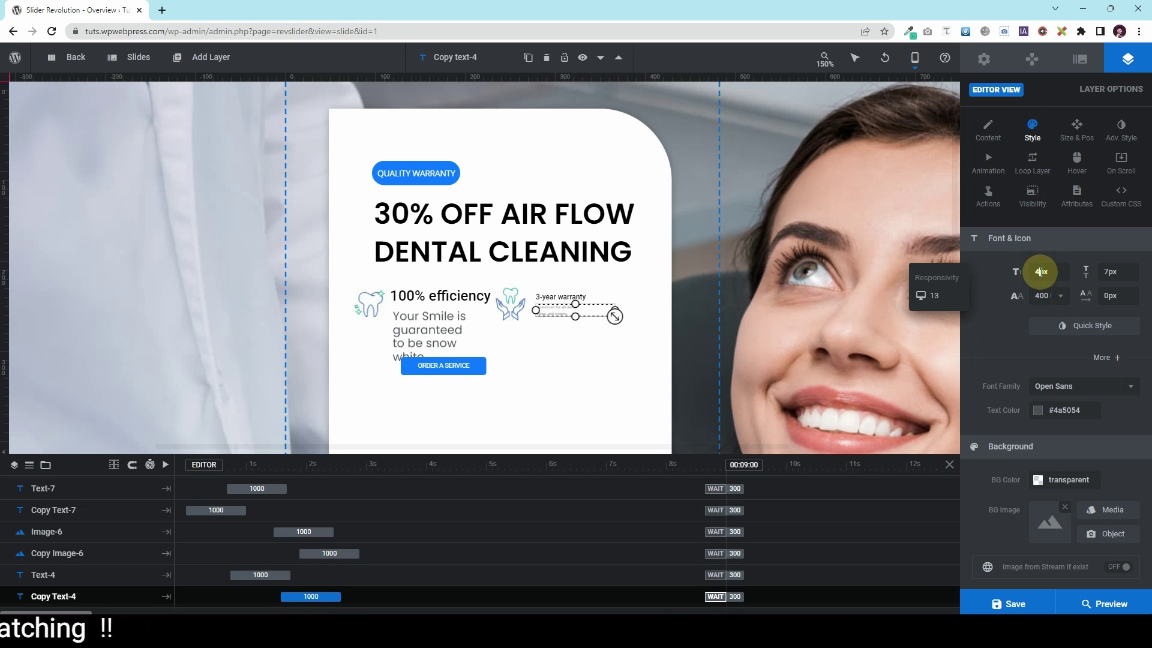
{"action": "type", "text": "13"}
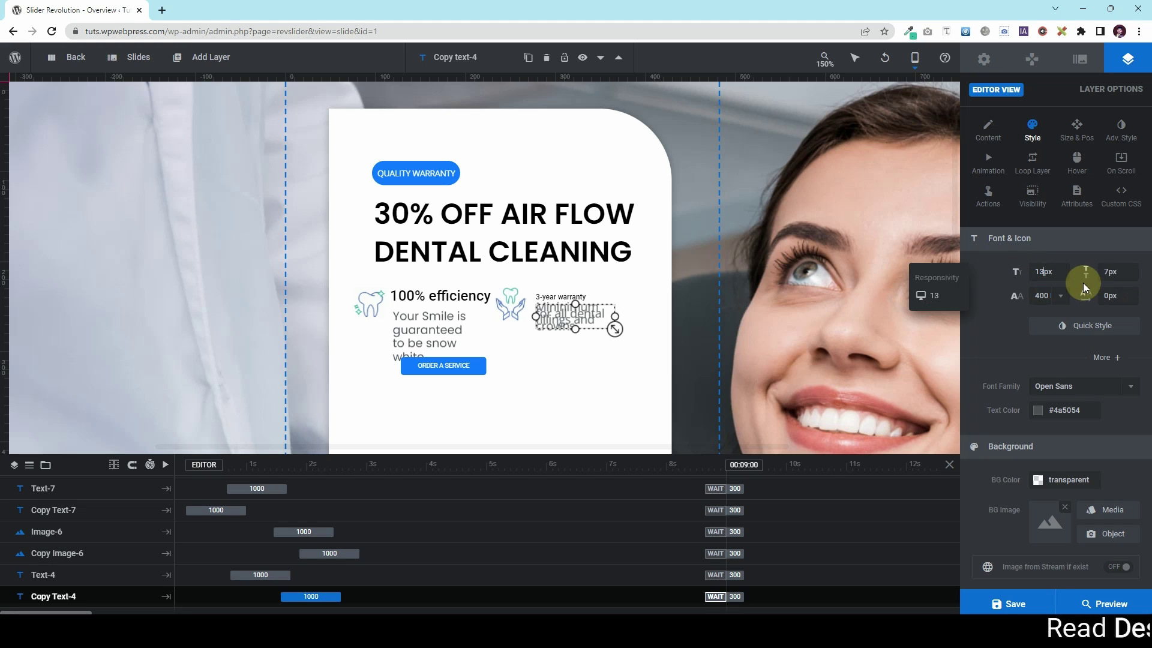
{"action": "left_click", "coordinate": [1104, 273]}
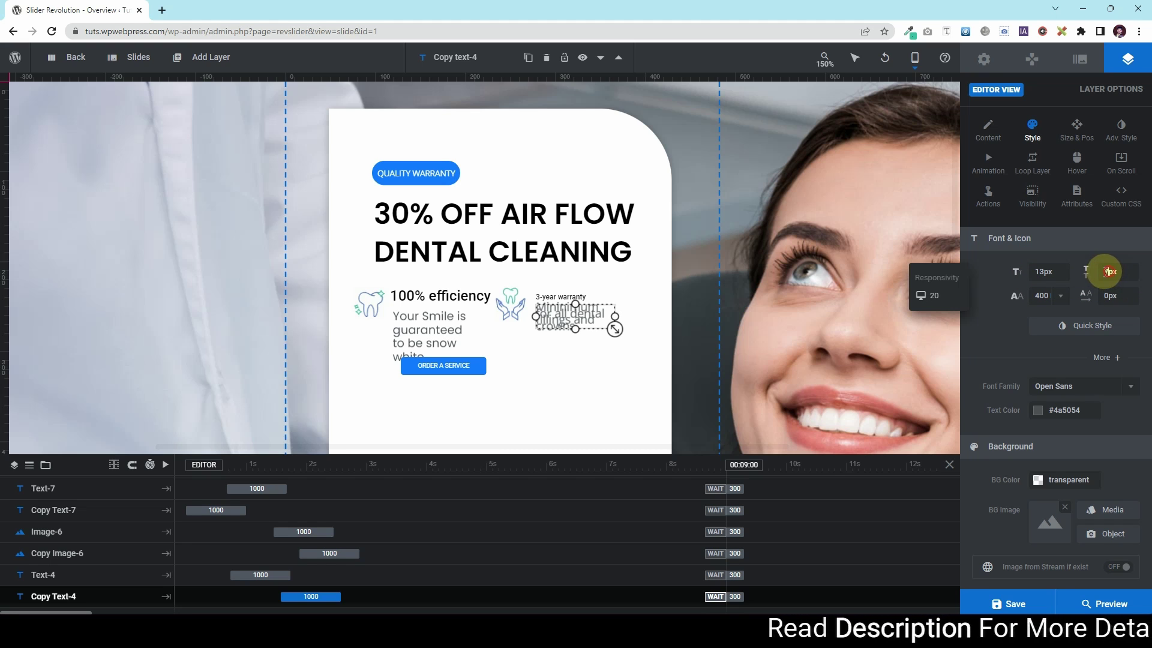
{"action": "type", "text": "15"}
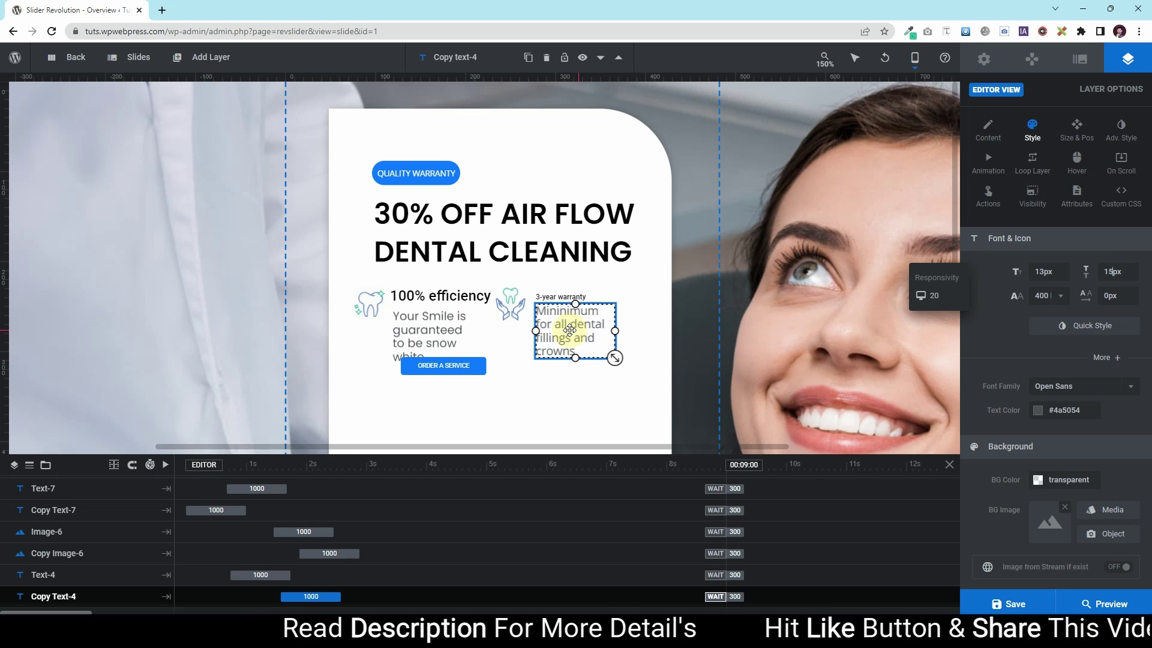
- Set the width of the description text box under 100% efficiency to 120 px
{"action": "left_click", "coordinate": [450, 327]}
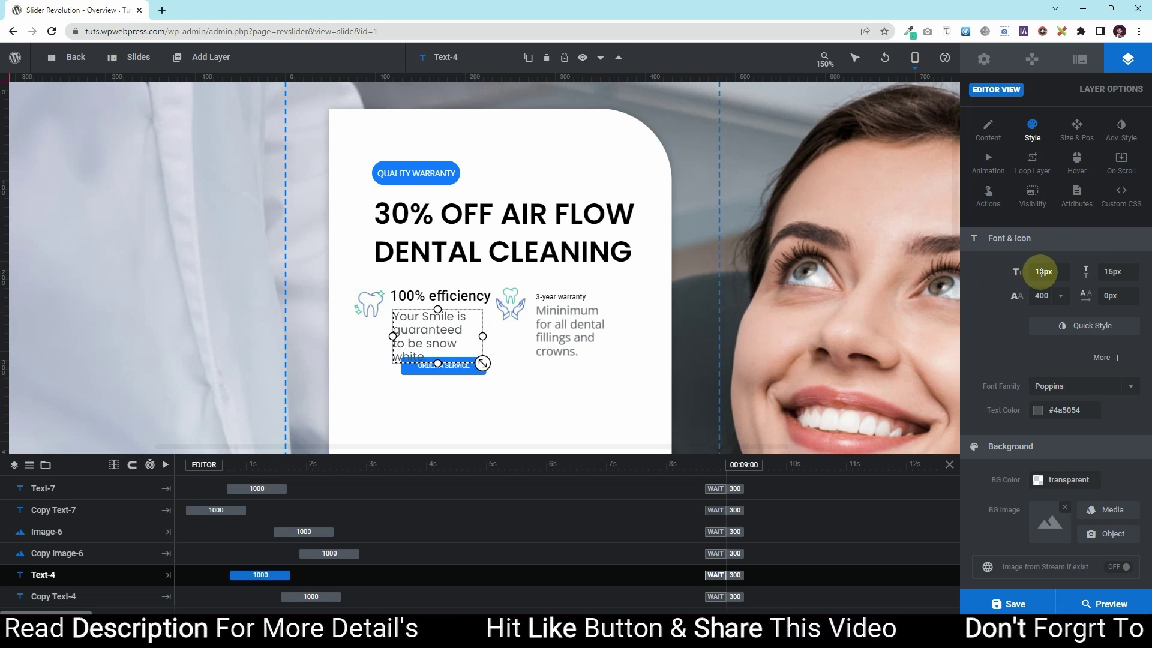
{"action": "left_click", "coordinate": [1077, 129]}
{"action": "left_click", "coordinate": [1046, 321]}
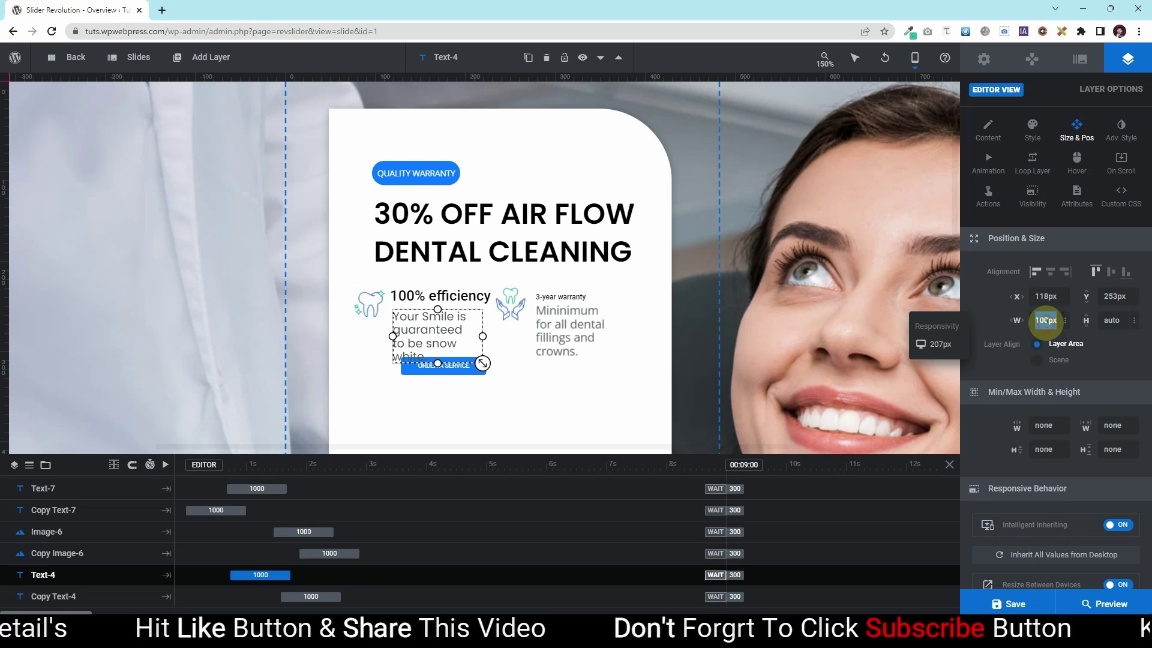
{"action": "left_click", "coordinate": [1046, 321]}
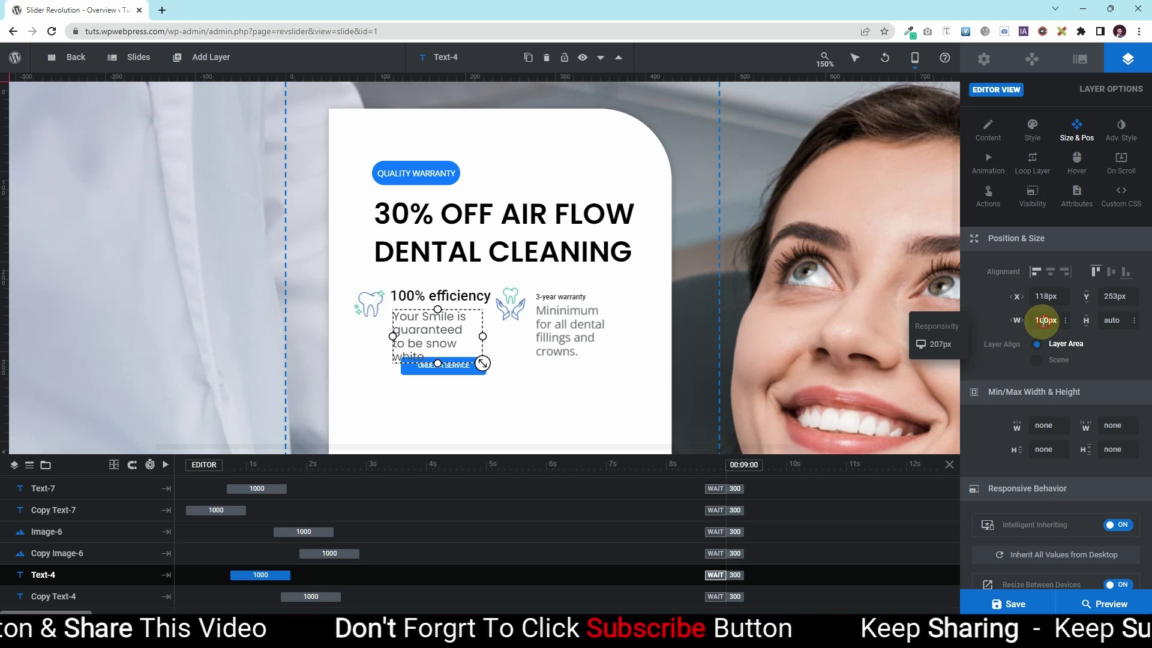
{"action": "key", "text": "Return"}
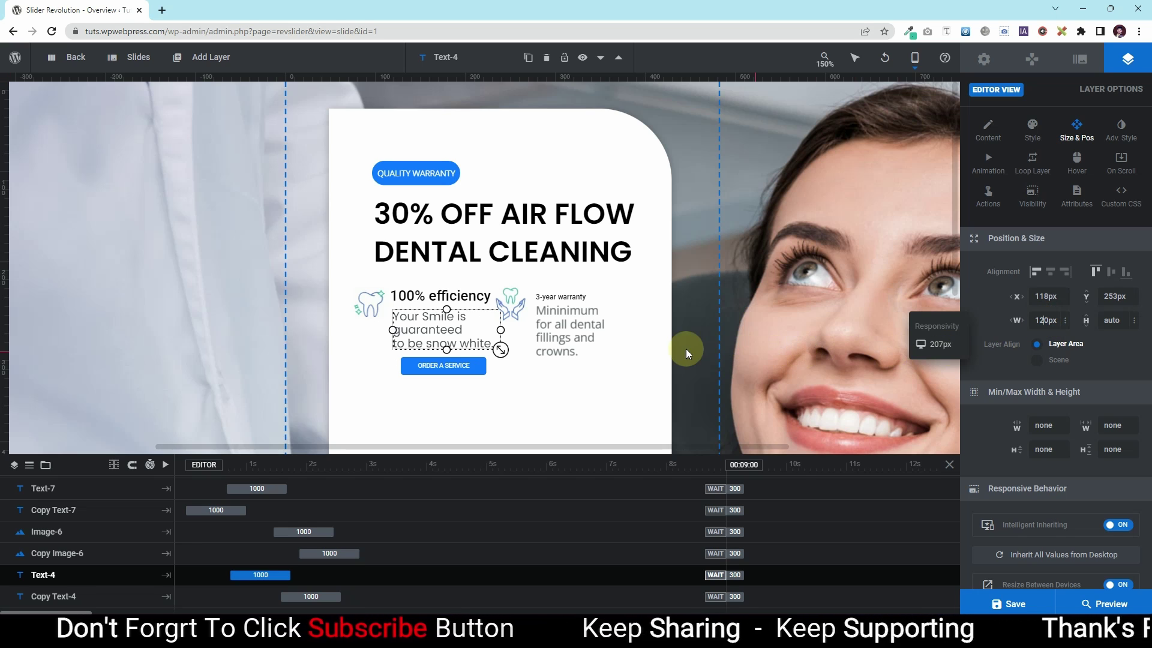
- Set the width of the description under 3-year warranty to 120 px, then widen it further almost to the card's right edge
{"action": "left_click", "coordinate": [587, 328]}
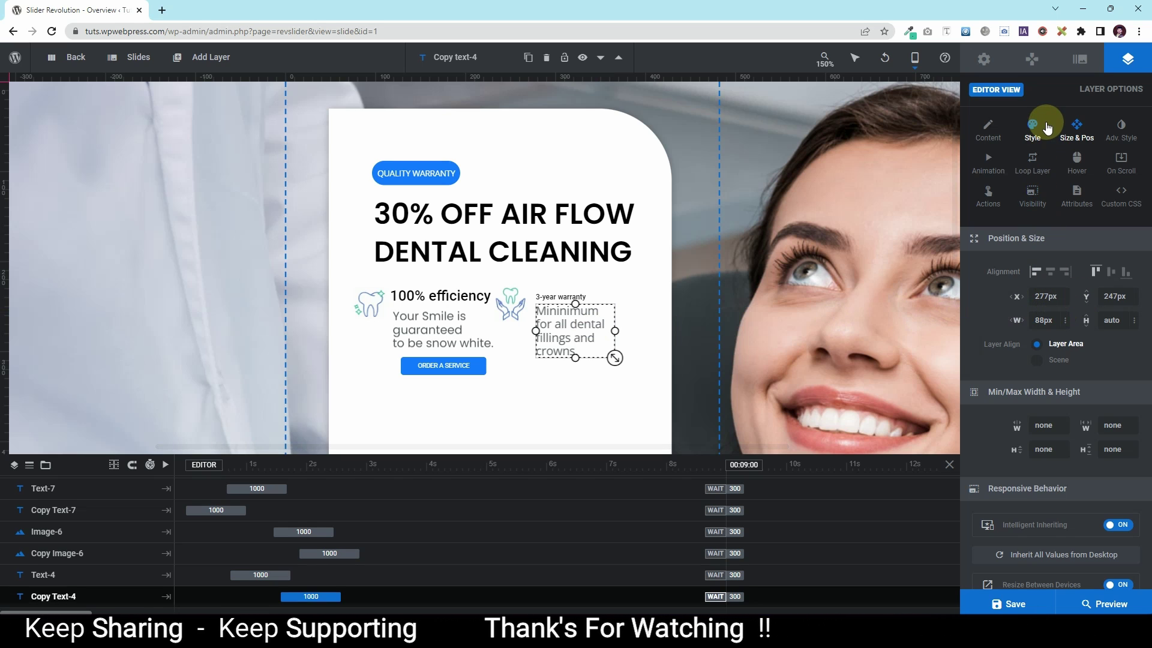
{"action": "left_click", "coordinate": [1038, 320]}
{"action": "key", "text": "BackSpace"}
{"action": "key", "text": "BackSpace"}
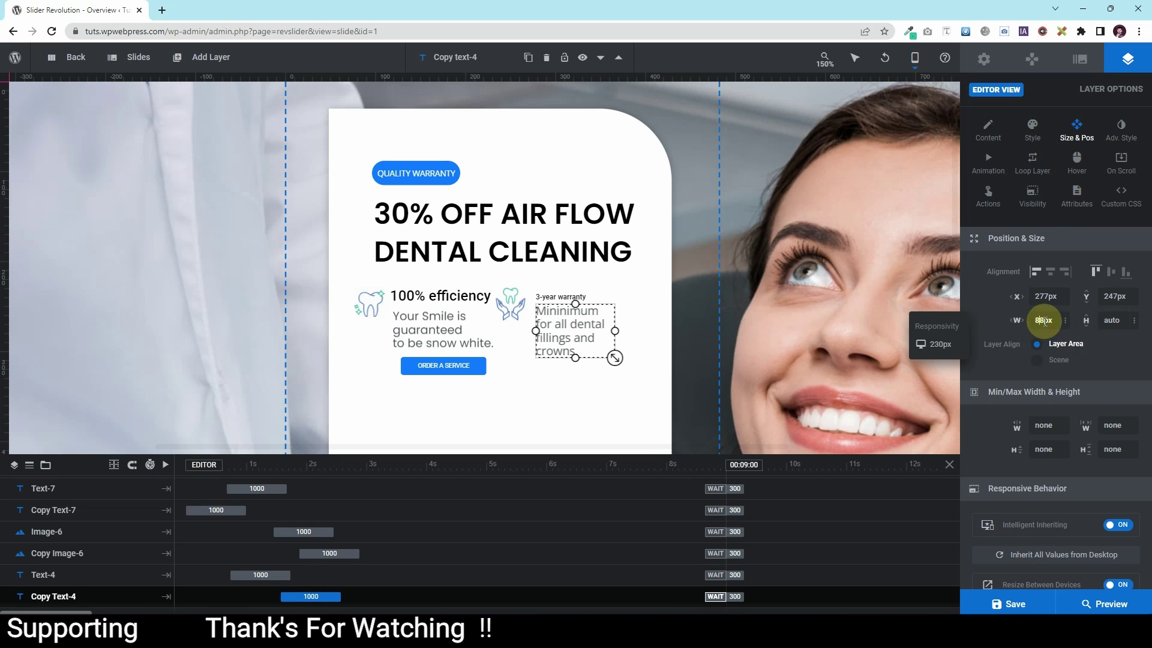
{"action": "type", "text": "120"}
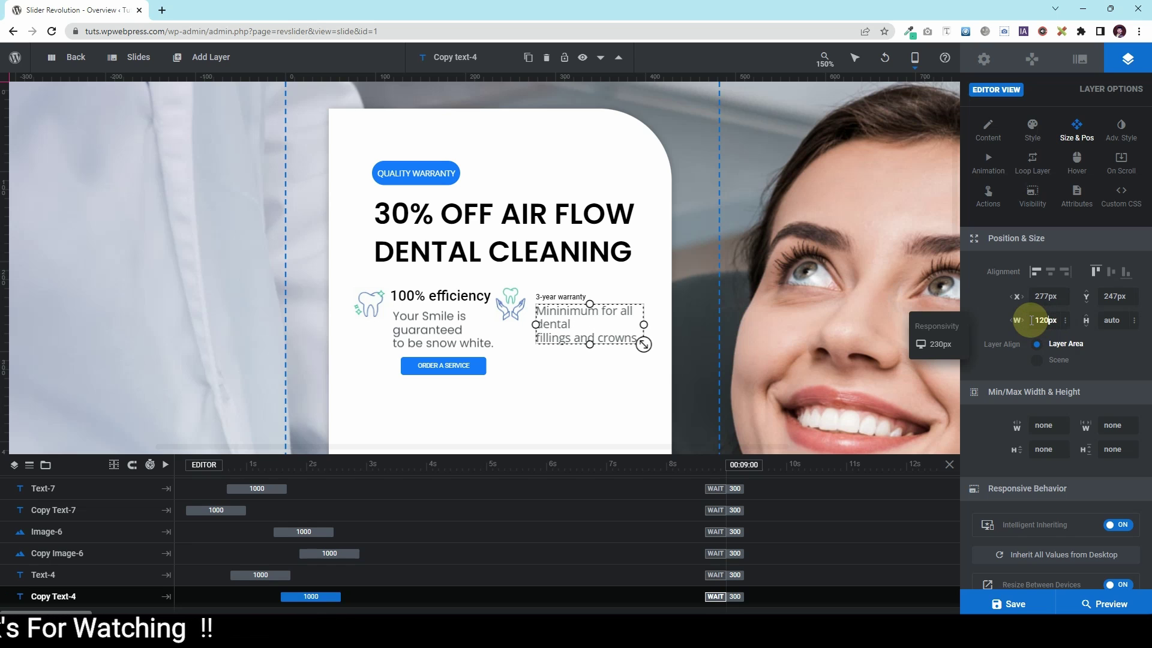
{"action": "left_click", "coordinate": [1044, 321]}
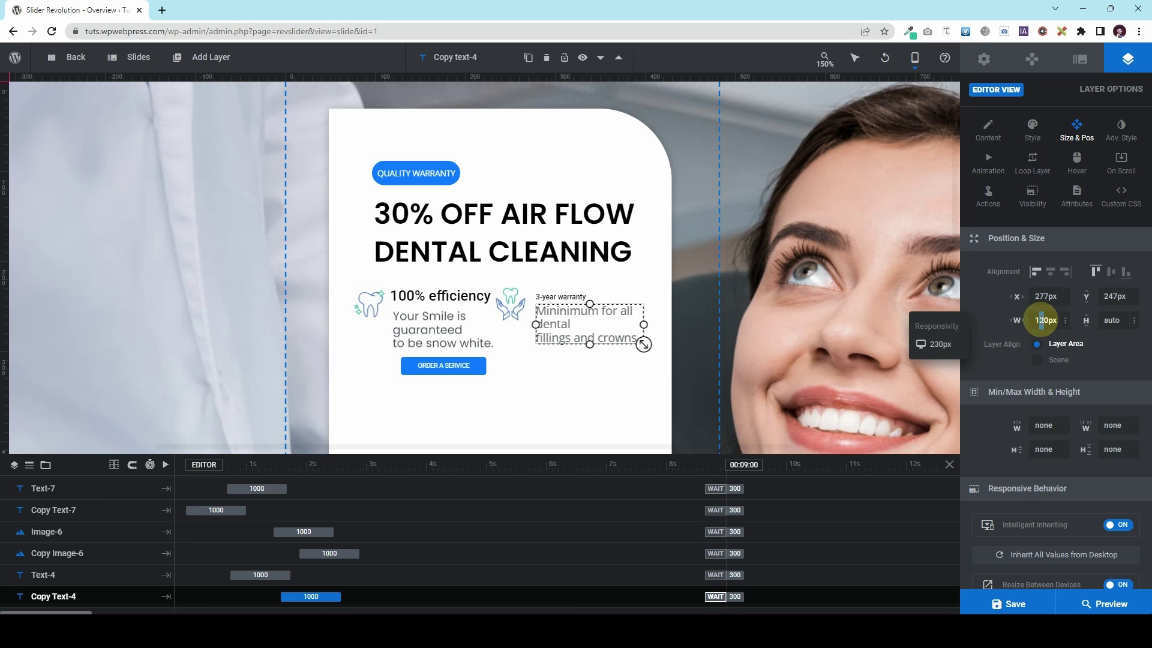
{"action": "left_click", "coordinate": [1032, 129]}
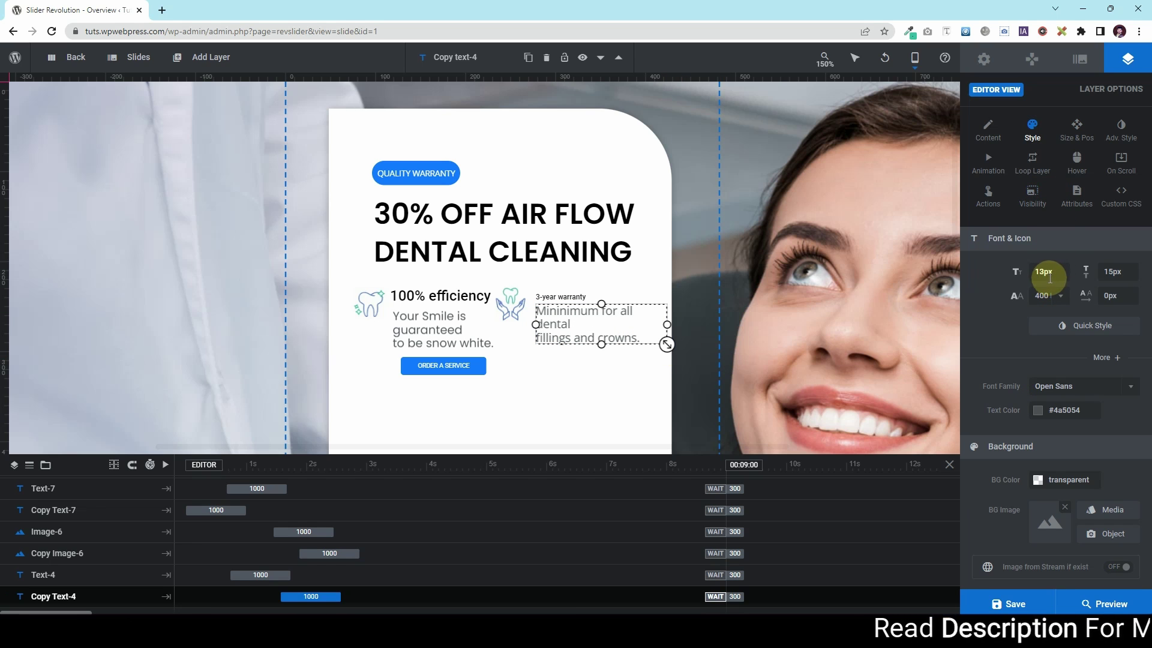
{"action": "left_click", "coordinate": [1039, 274]}
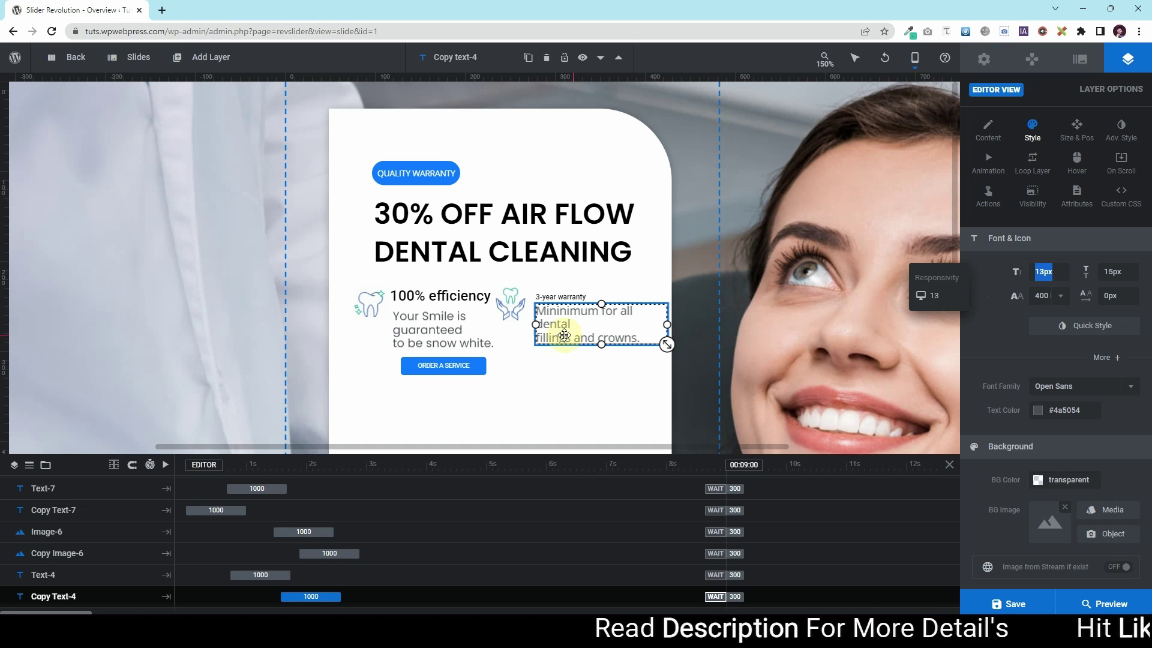
- Remove the line break before "fillings and crowns." in the 3-year warranty description and narrow its text box to 120 px
{"action": "left_click", "coordinate": [997, 137]}
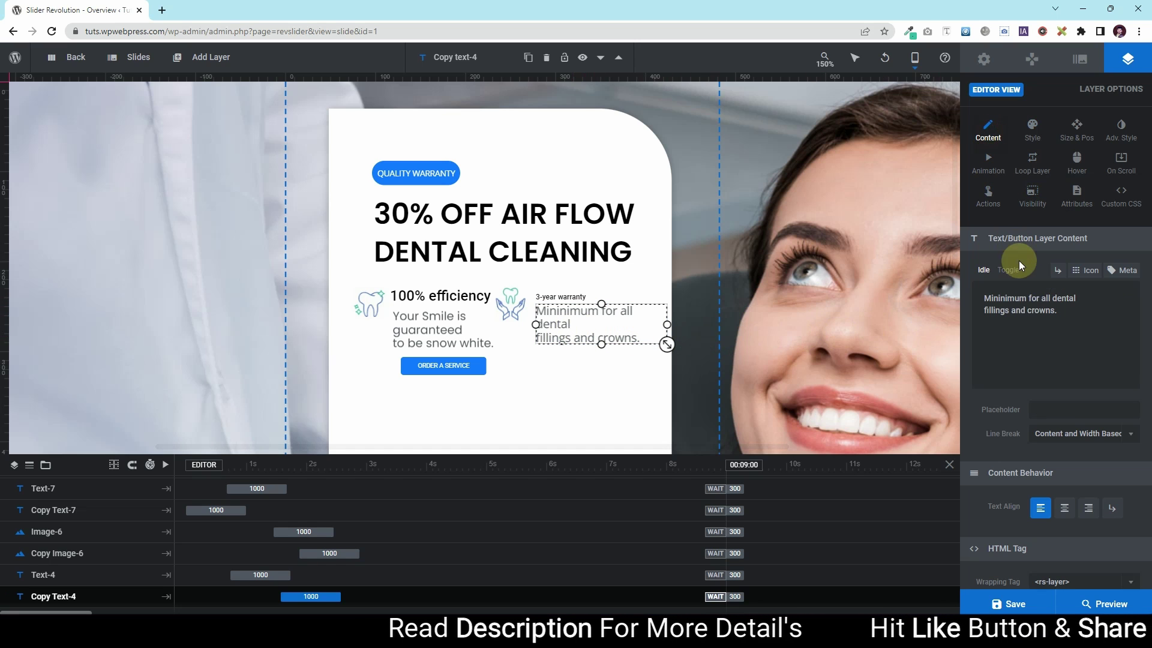
{"action": "left_click", "coordinate": [982, 311]}
{"action": "key", "text": "BackSpace"}
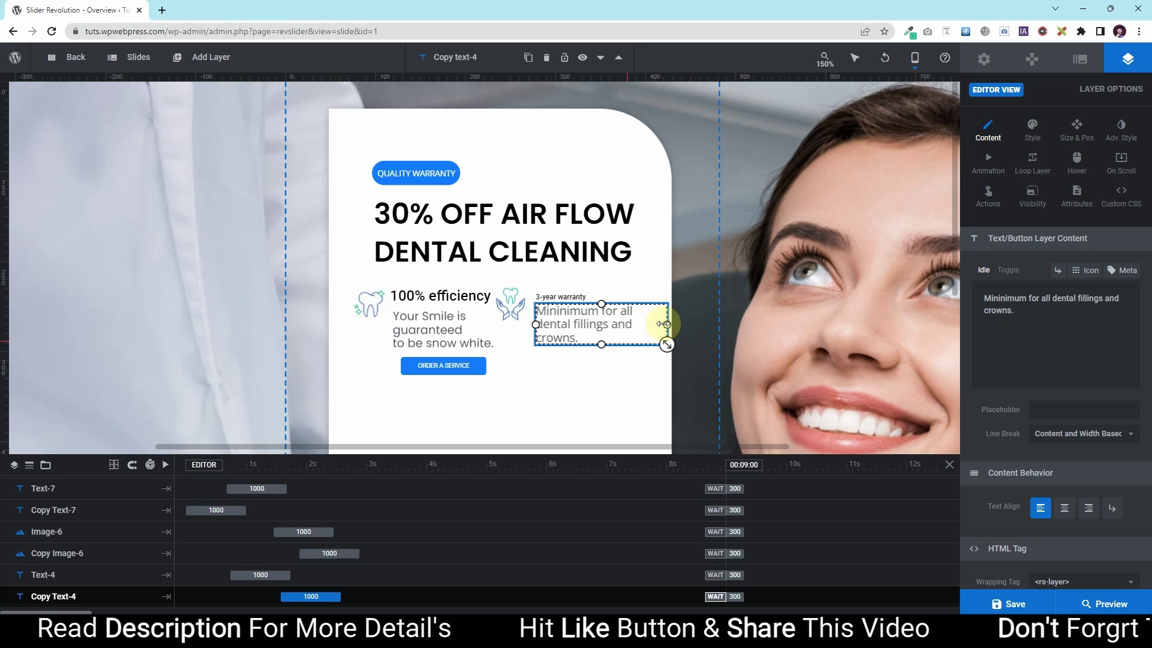
{"action": "left_click_drag", "start_coordinate": [666, 323], "coordinate": [644, 324]}
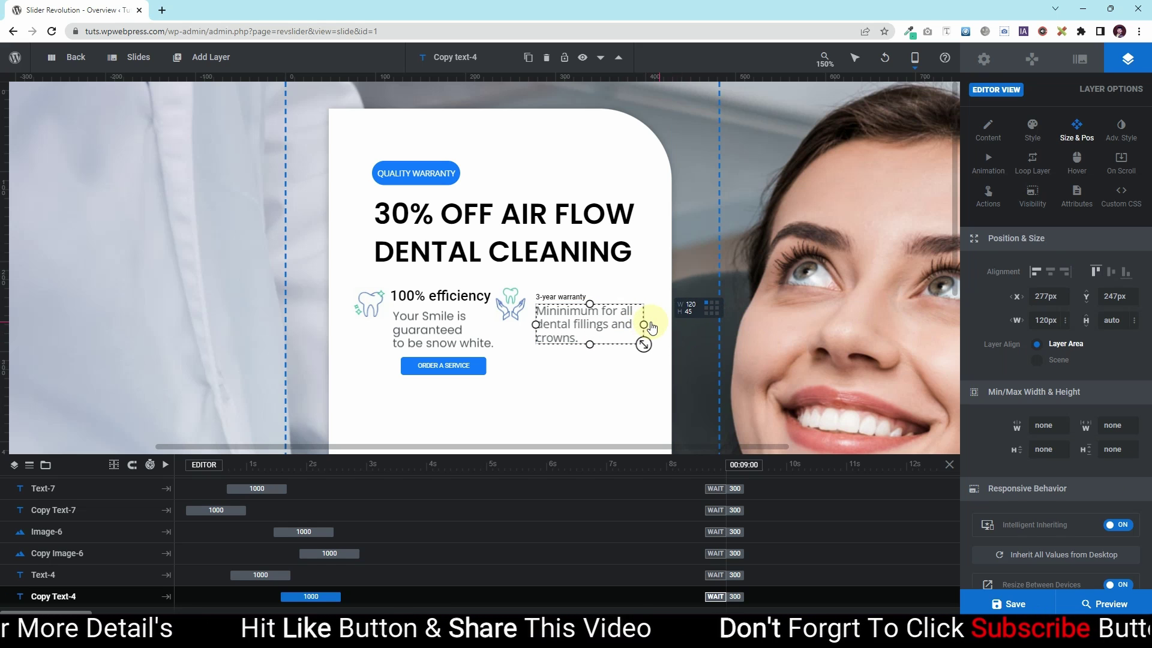
- Remove the line break before "to be snow white." in the 100% efficiency description, then deselect the layer
{"action": "left_click", "coordinate": [454, 318]}
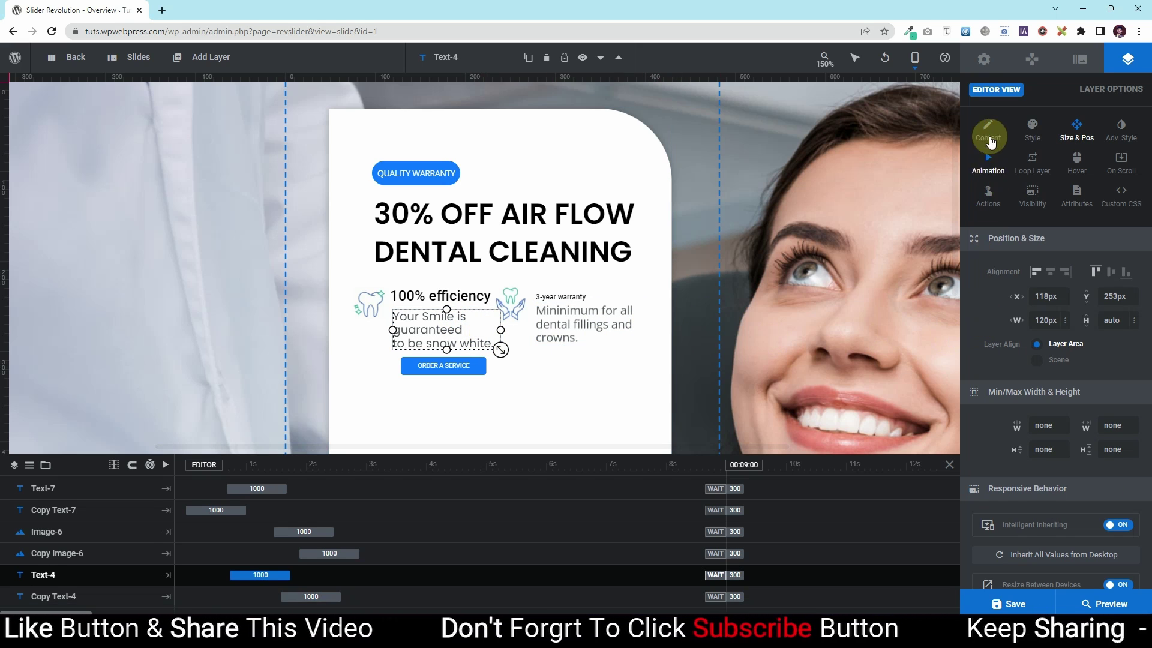
{"action": "left_click", "coordinate": [988, 132]}
{"action": "left_click", "coordinate": [984, 311]}
{"action": "key", "text": "BackSpace"}
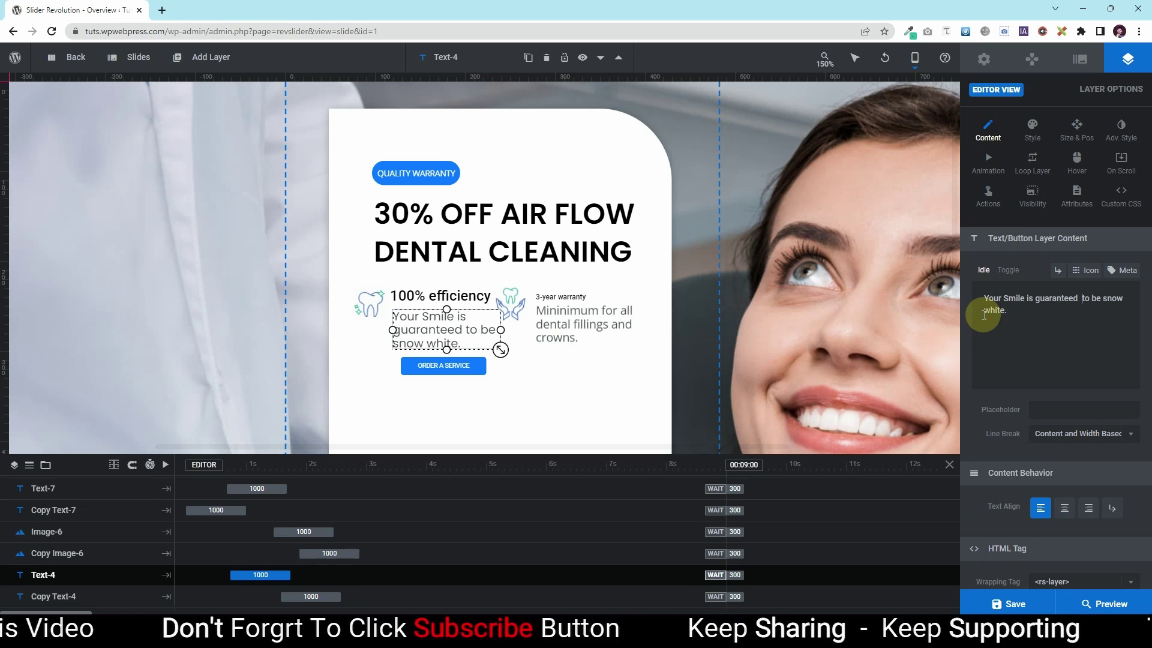
{"action": "left_click", "coordinate": [587, 354]}
{"action": "left_click", "coordinate": [689, 308]}
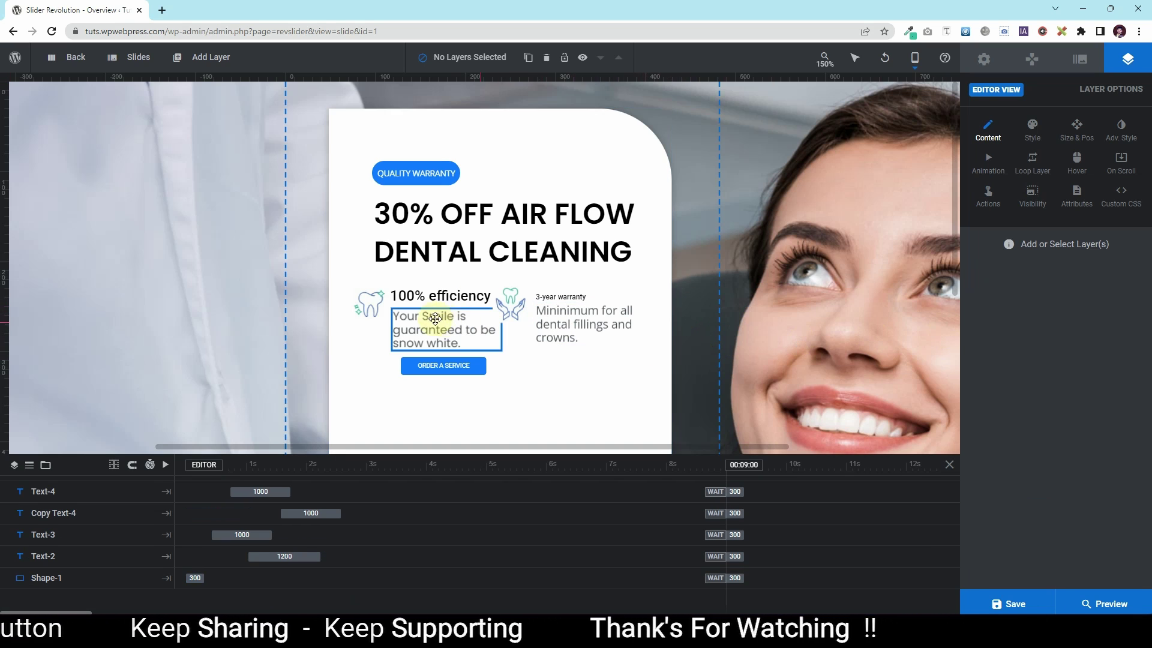
- Set the 3-year warranty title's font size to 16 px, matching the 100% efficiency title
{"action": "left_click", "coordinate": [442, 294]}
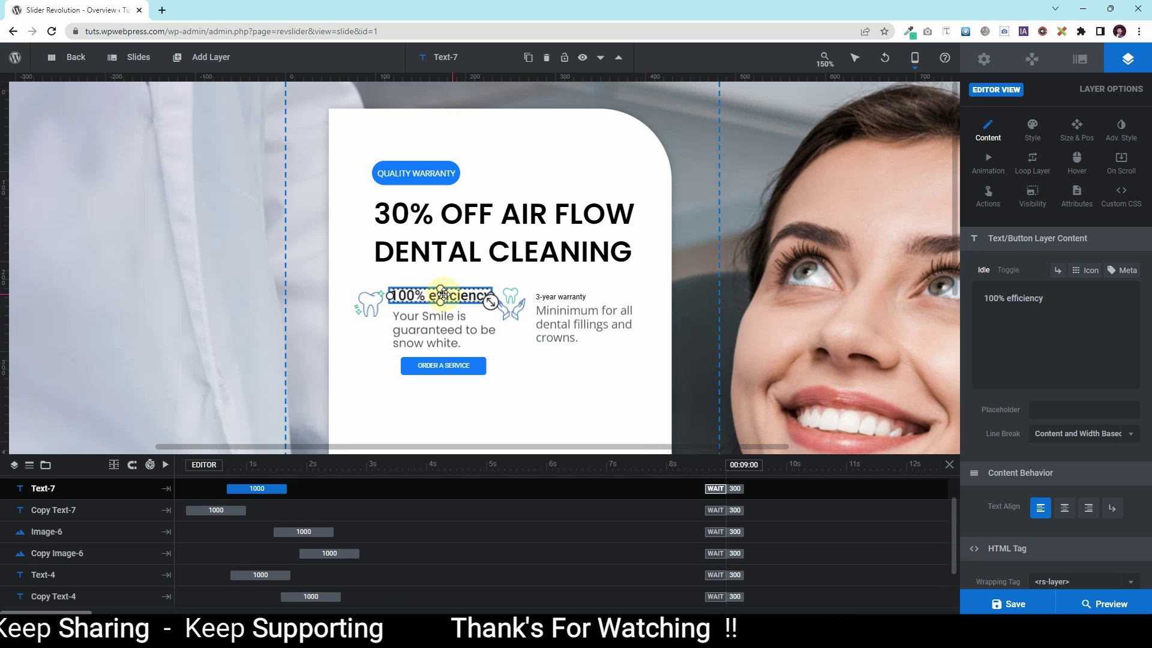
{"action": "left_click", "coordinate": [1032, 129]}
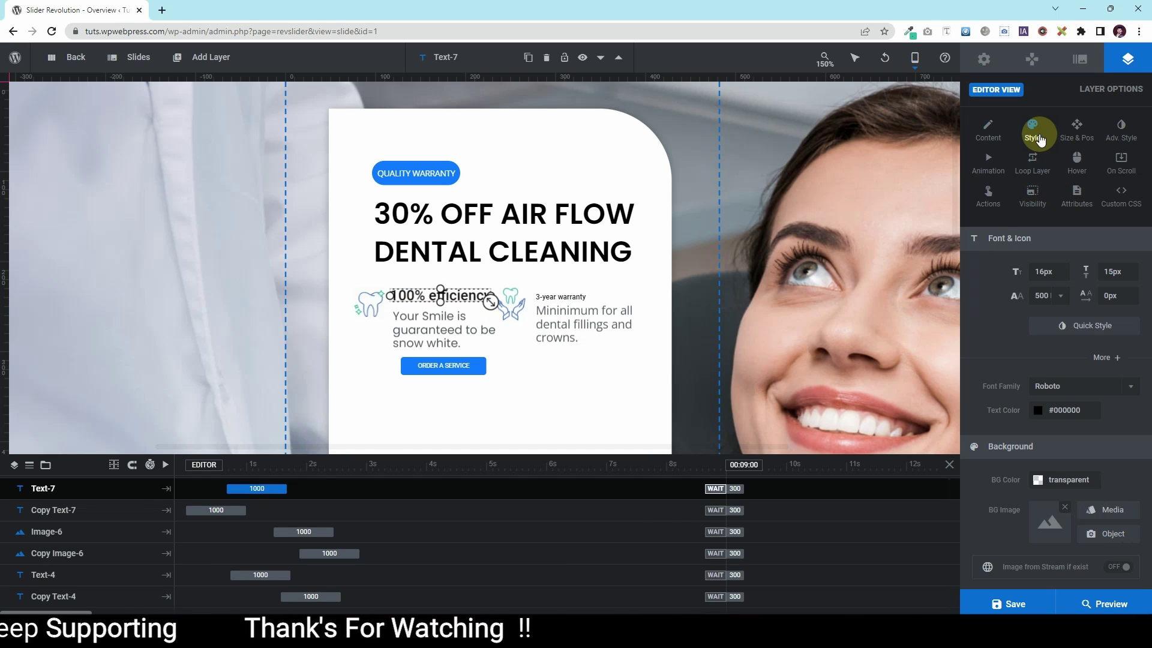
{"action": "left_click", "coordinate": [560, 297]}
{"action": "left_click", "coordinate": [1038, 271]}
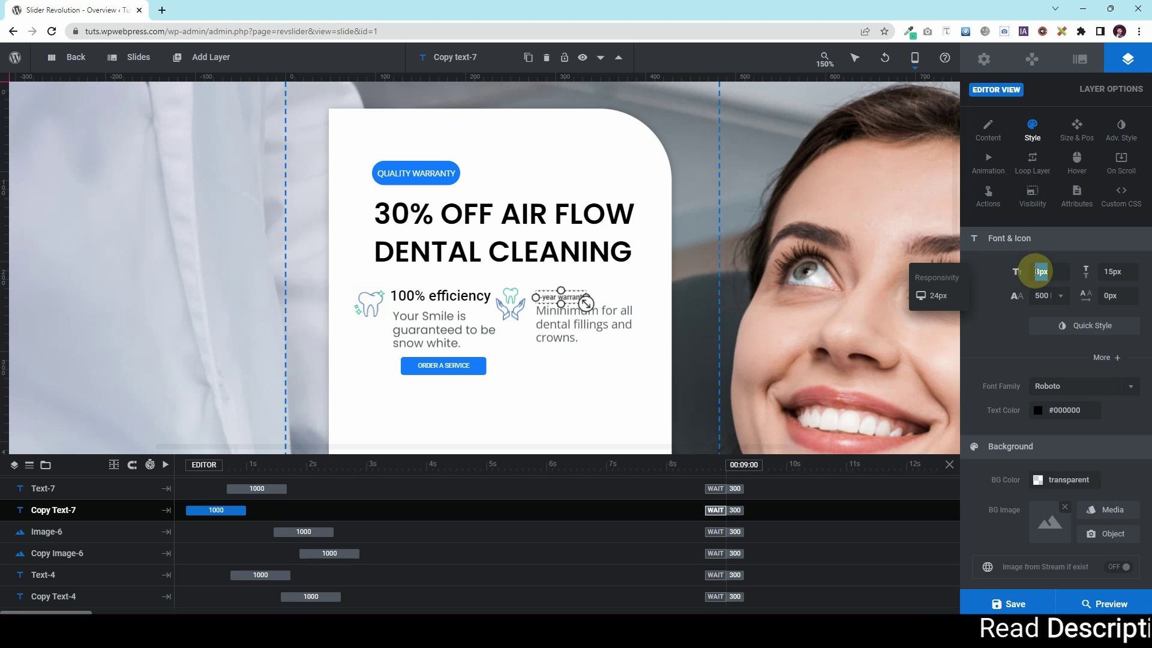
{"action": "type", "text": "16"}
{"action": "key", "text": "Return"}
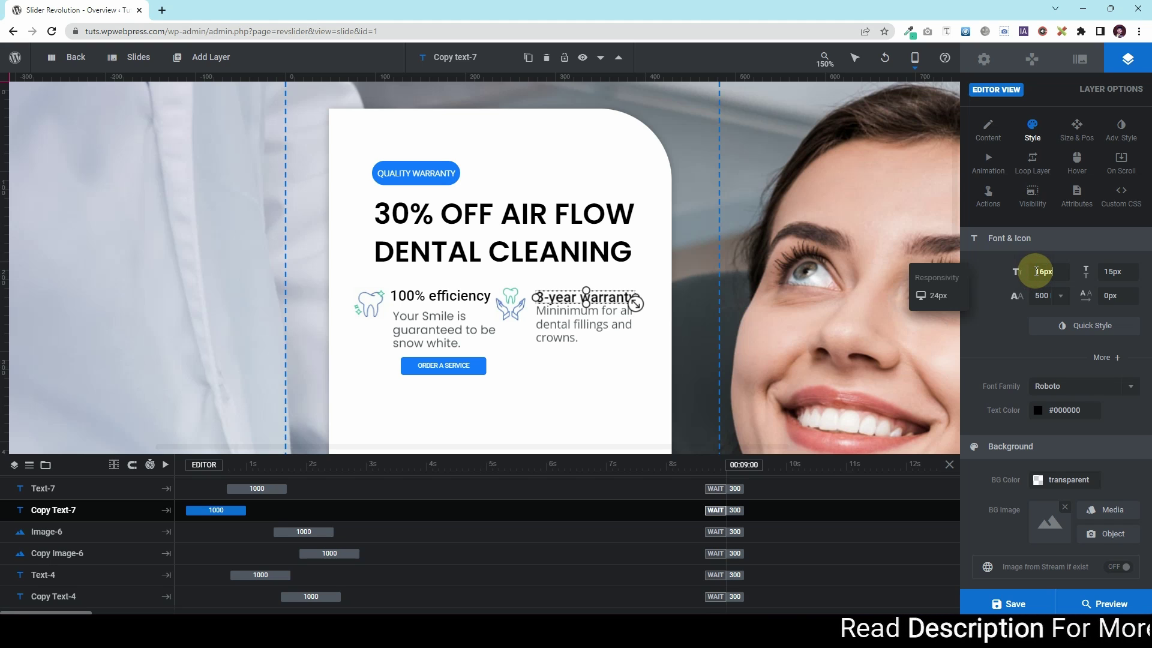
- Widen the description text box under 3-year warranty to about 143 px and deselect it
{"action": "left_click", "coordinate": [618, 329]}
{"action": "left_click_drag", "start_coordinate": [642, 324], "coordinate": [664, 324]}
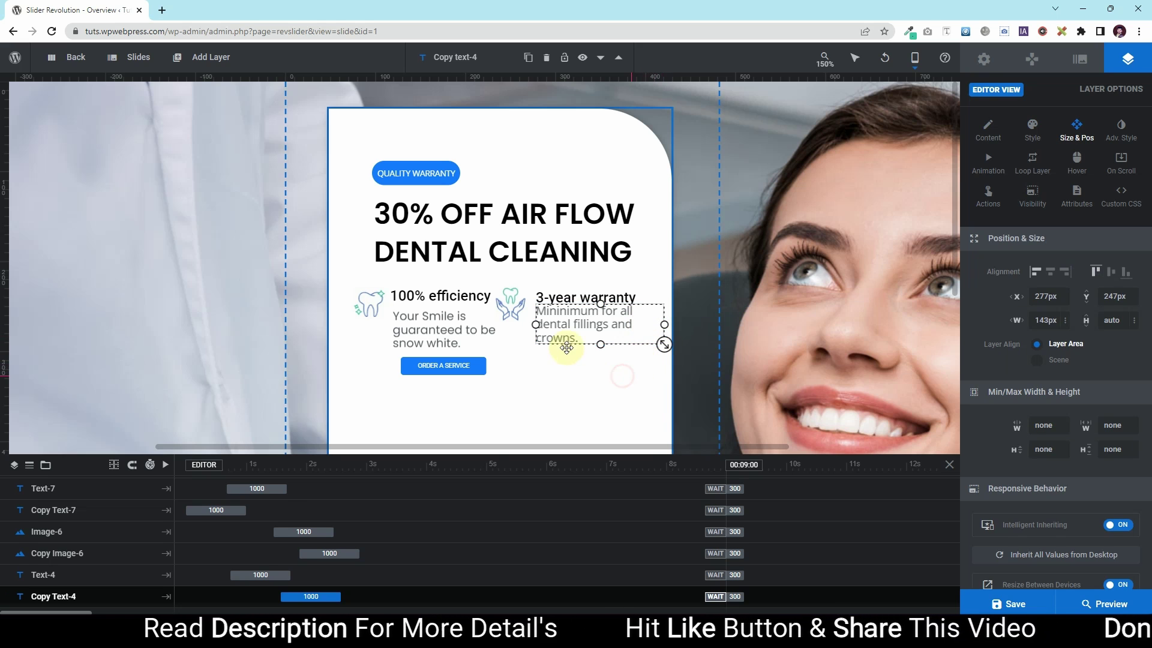
{"action": "left_click", "coordinate": [645, 352]}
{"action": "key", "text": "Escape"}
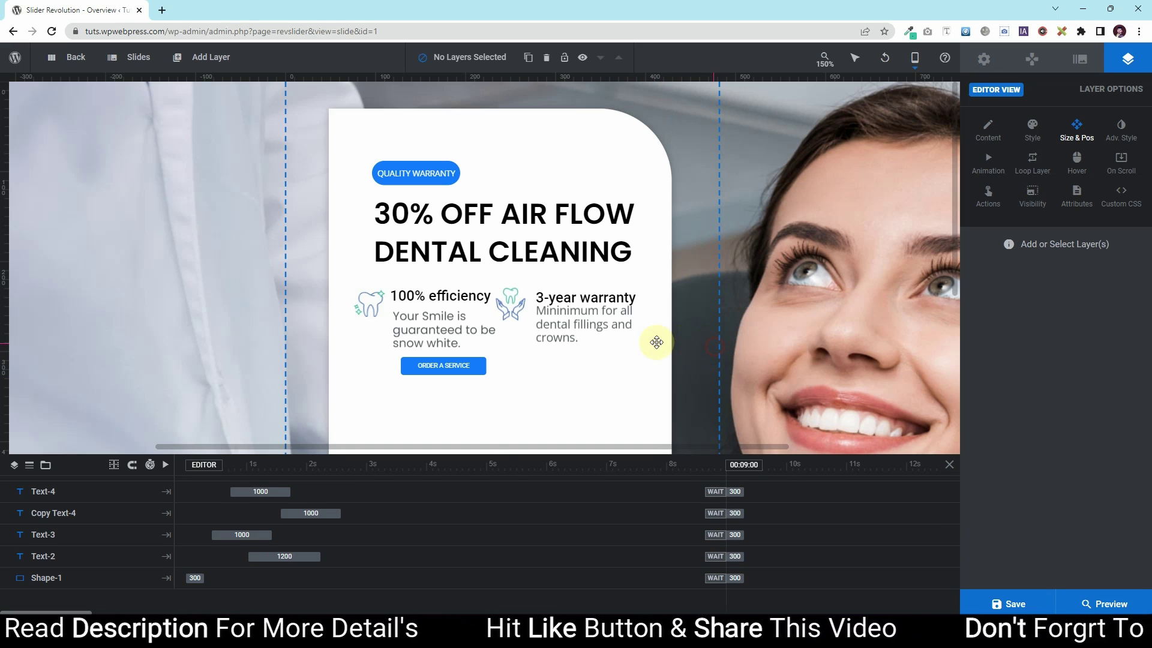
- Move the 3-year warranty description down and set its Y position to 253 px, matching the 100% efficiency description
{"action": "left_click", "coordinate": [588, 324]}
{"action": "left_click", "coordinate": [447, 330]}
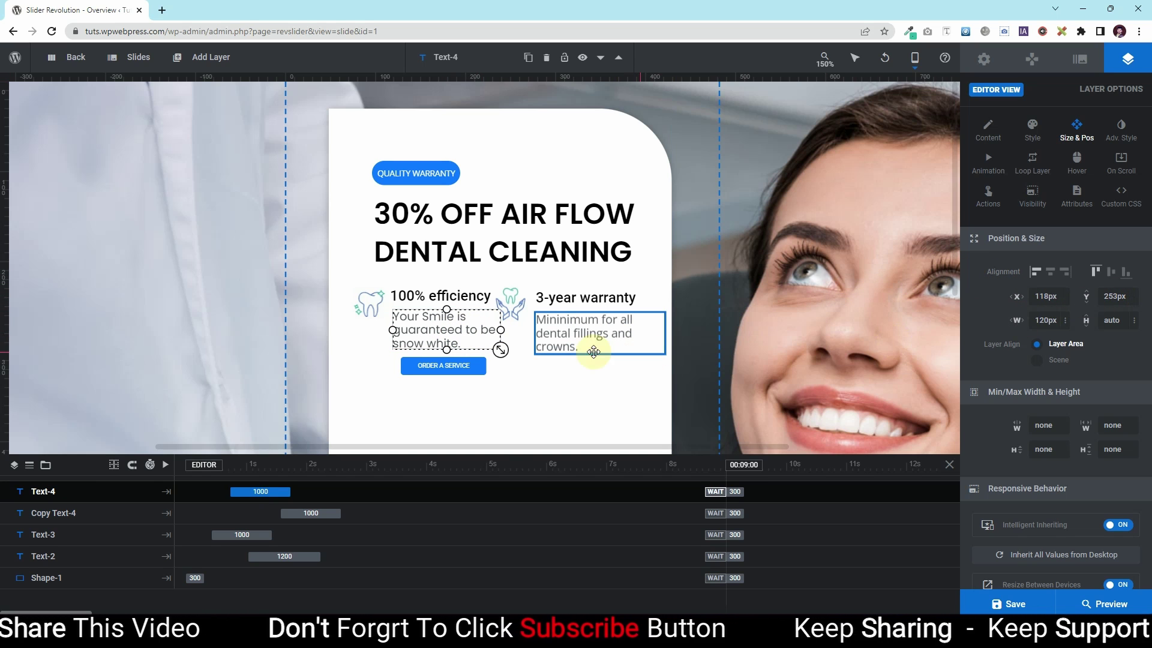
{"action": "left_click", "coordinate": [593, 351]}
{"action": "left_click", "coordinate": [1113, 296]}
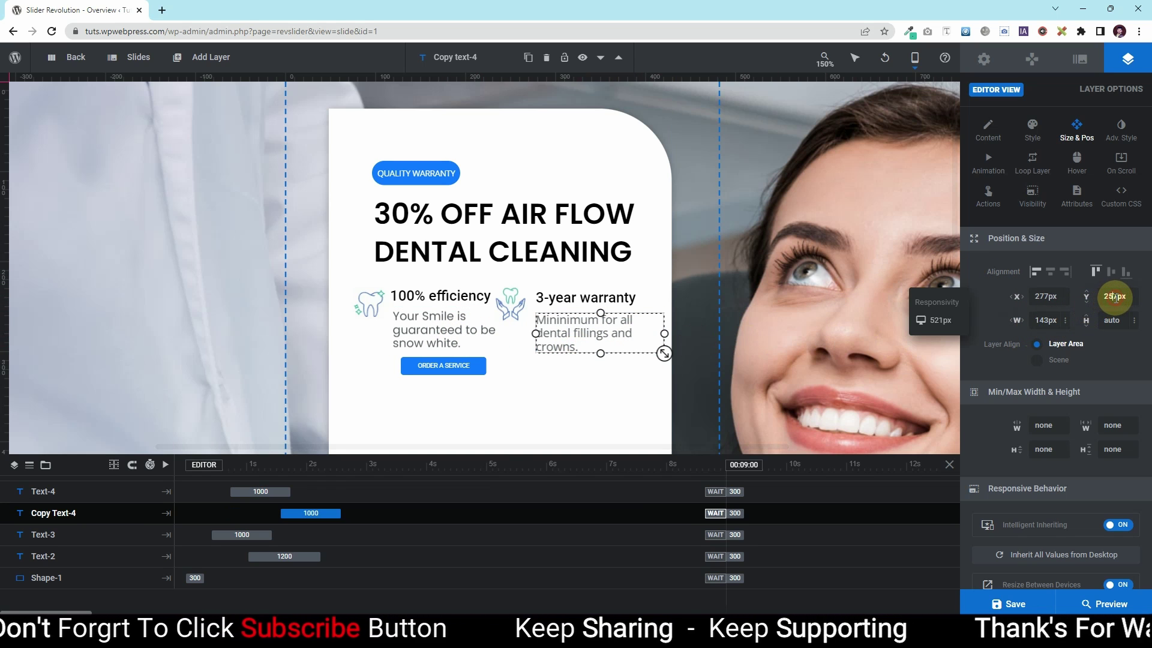
{"action": "key", "text": "BackSpace"}
{"action": "type", "text": "3"}
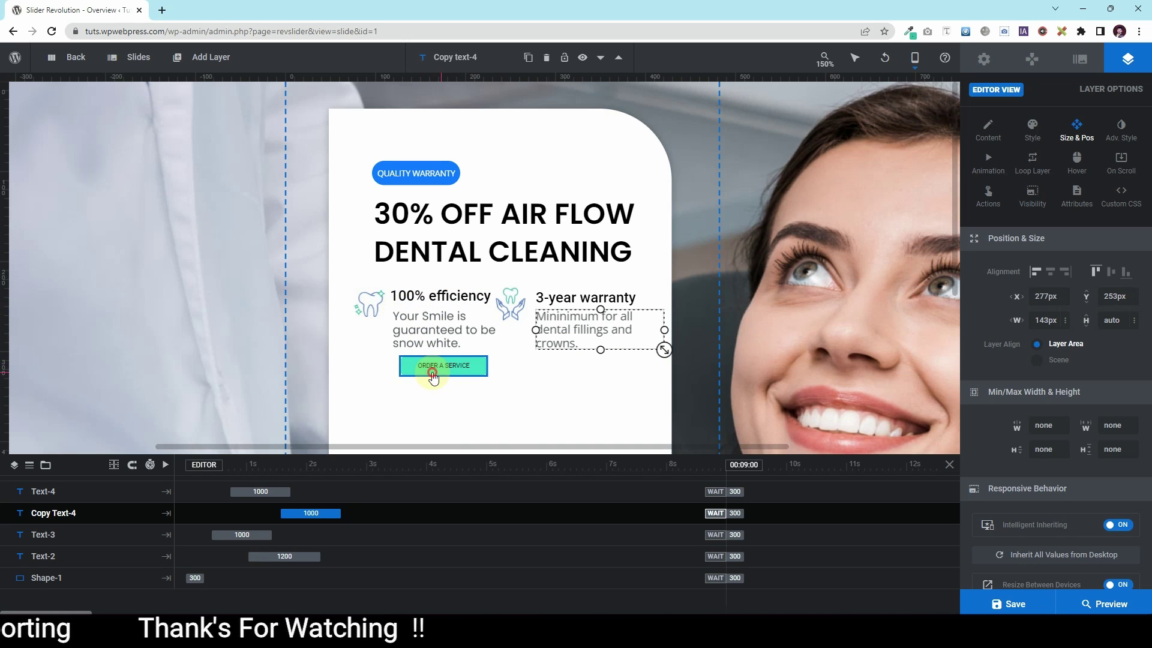
- Move the ORDER A SERVICE button below the features to about X 88 px, Y 347 px, and enlarge it with 12 px text and 34 px line height
{"action": "left_click_drag", "start_coordinate": [431, 371], "coordinate": [396, 408]}
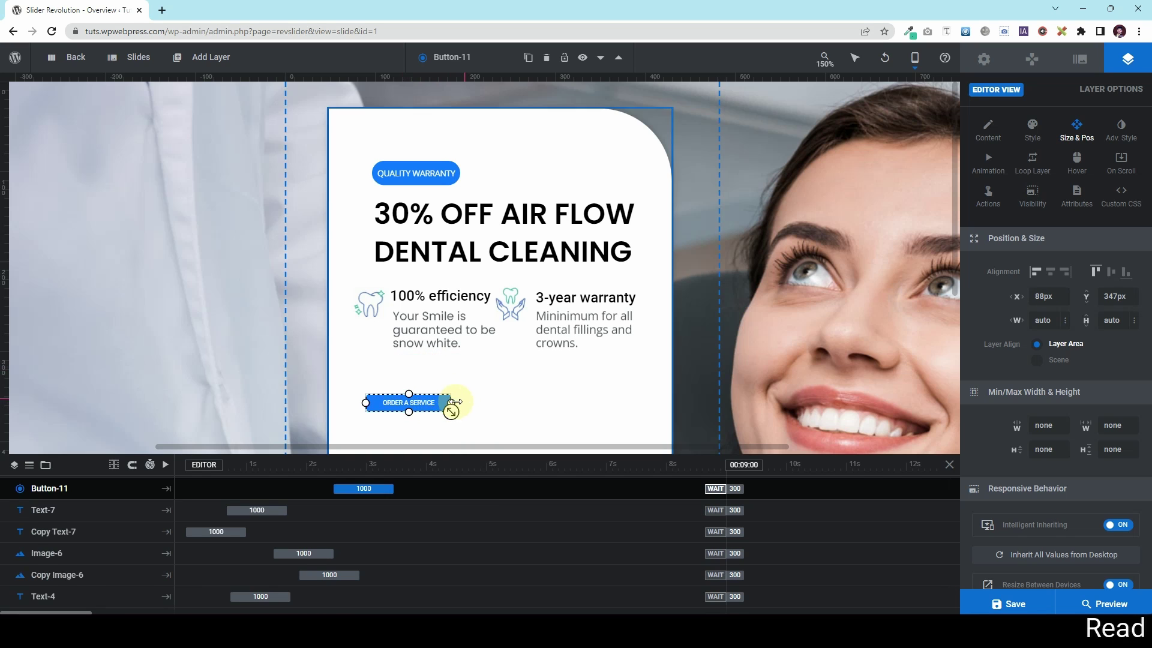
{"action": "left_click", "coordinate": [486, 424]}
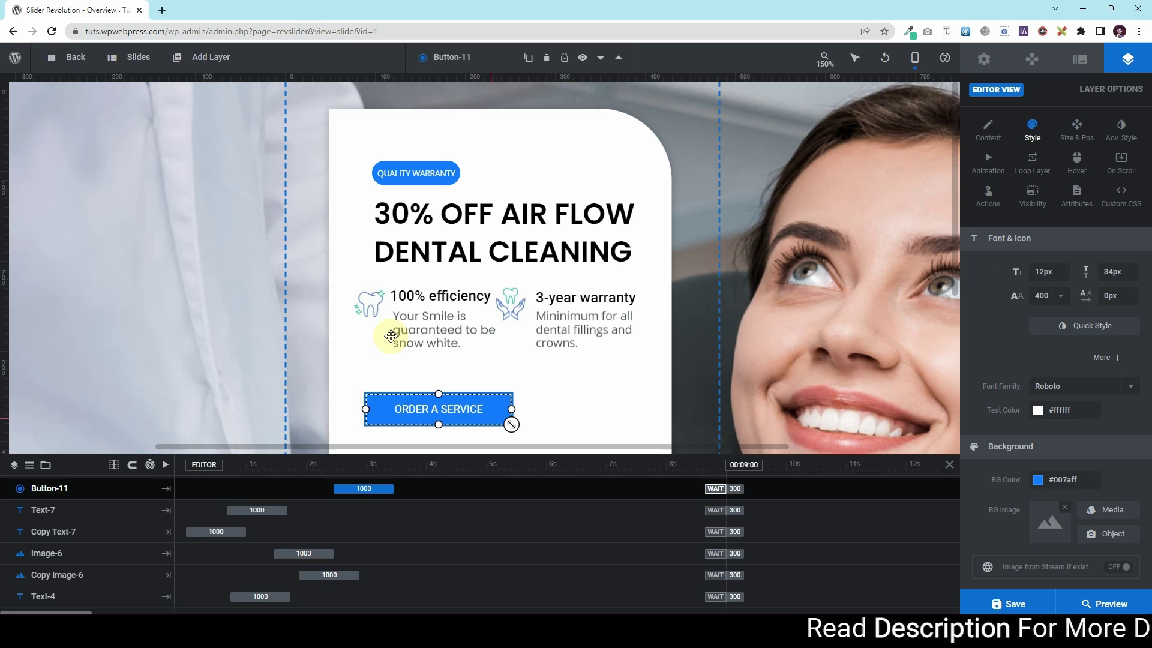
- Set the ORDER A SERVICE button's X position to 72 px, matching the tooth icon
{"action": "left_click", "coordinate": [375, 301]}
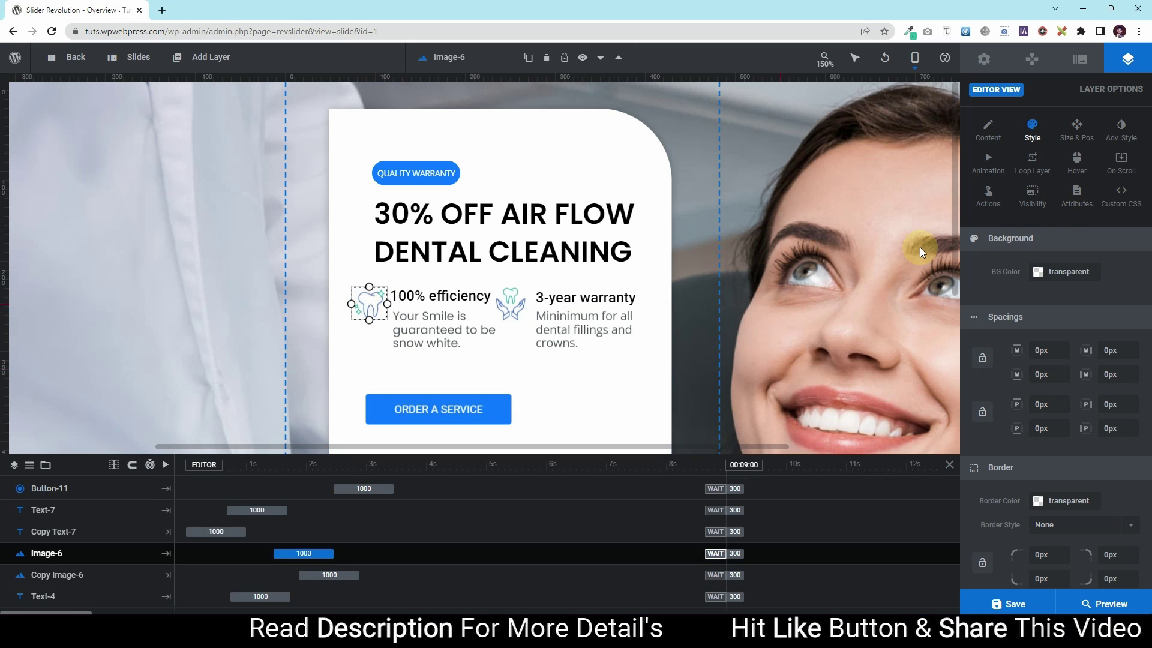
{"action": "left_click", "coordinate": [1076, 138]}
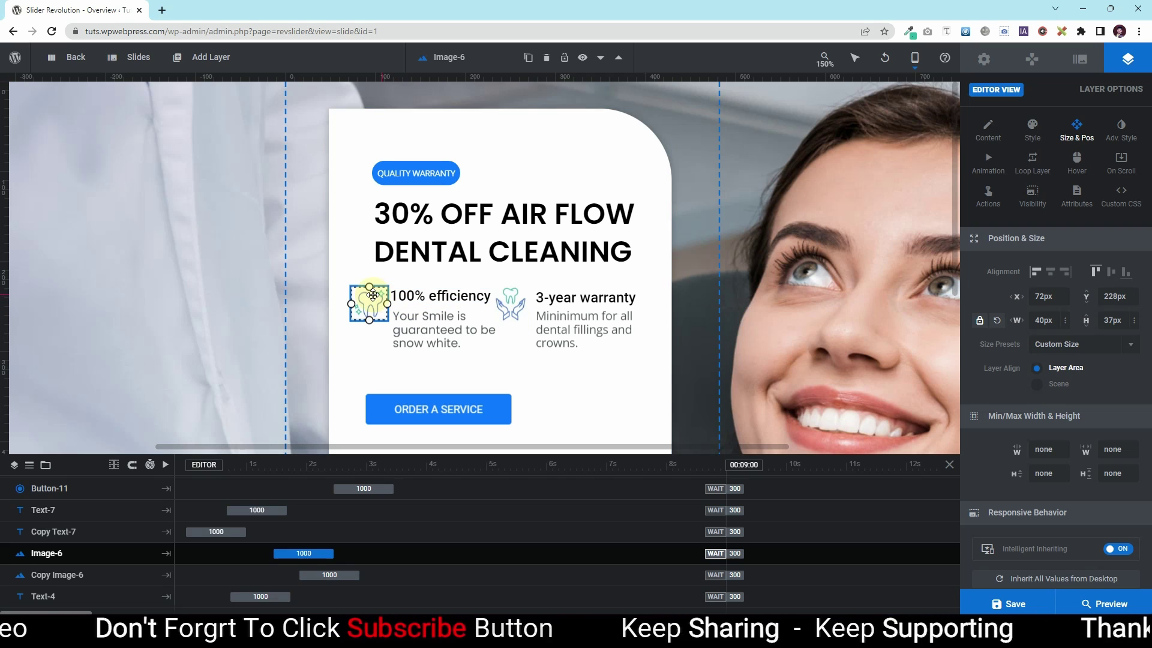
{"action": "left_click", "coordinate": [419, 413]}
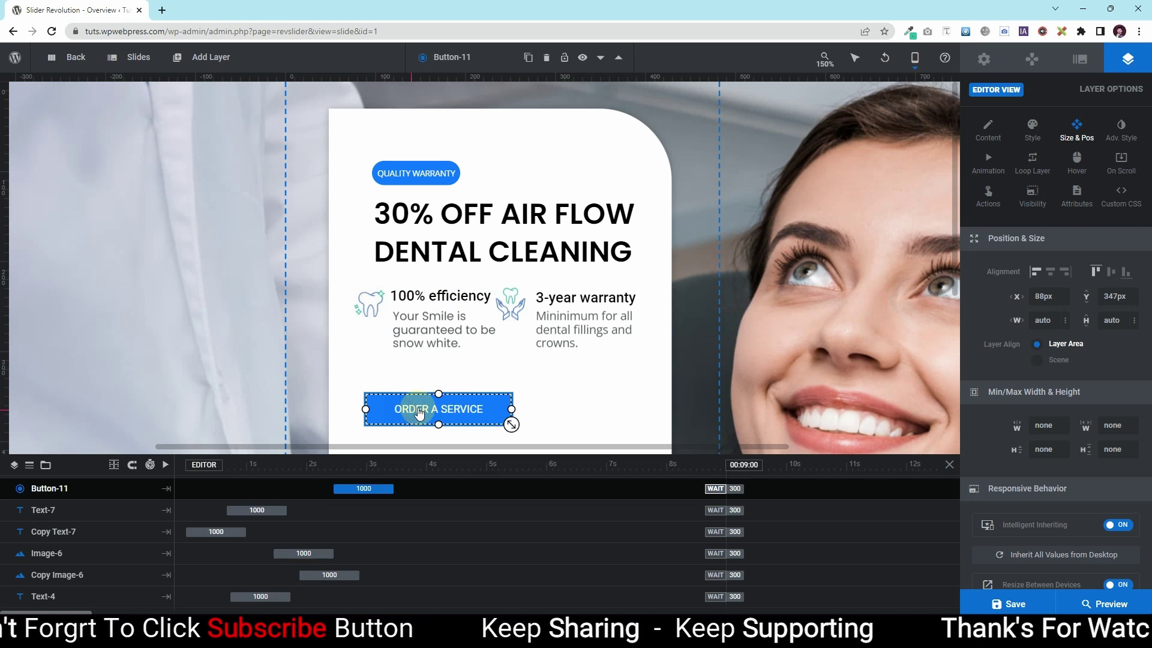
{"action": "left_click", "coordinate": [1043, 296]}
{"action": "left_click_drag", "start_coordinate": [1044, 296], "coordinate": [1035, 294]}
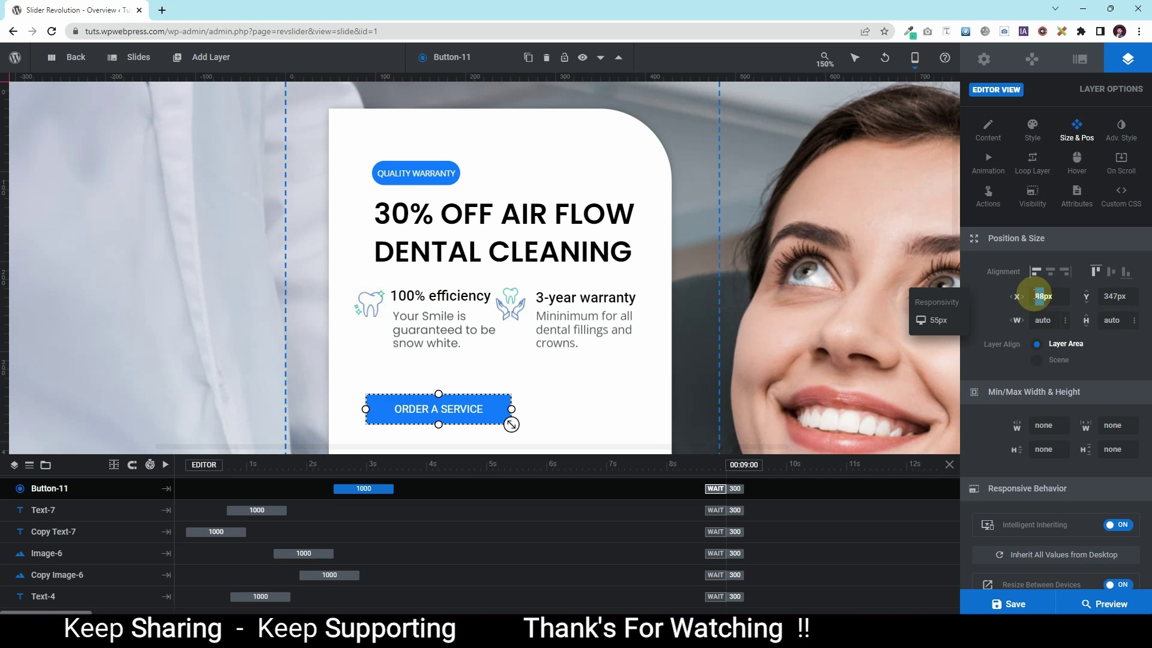
{"action": "type", "text": "72"}
- Move the 100% efficiency icon, title and description together slightly left and down, placing the description at about X 111 px, Y 281 px
{"action": "left_click", "coordinate": [371, 304]}
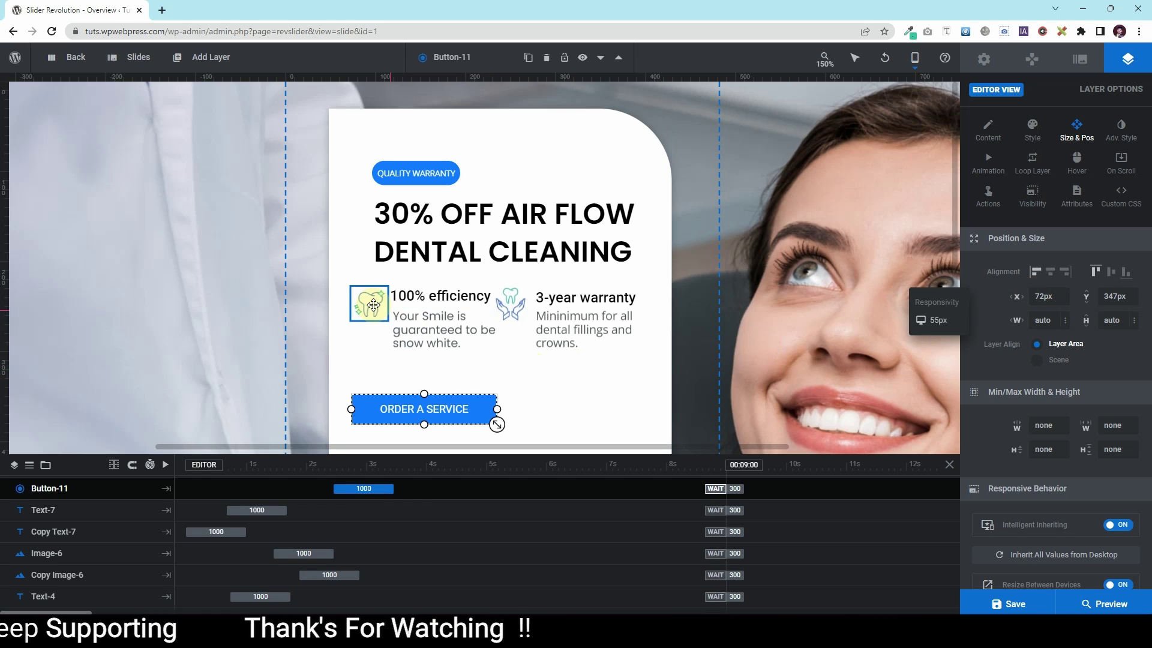
{"action": "left_click", "coordinate": [429, 299], "text": "shift"}
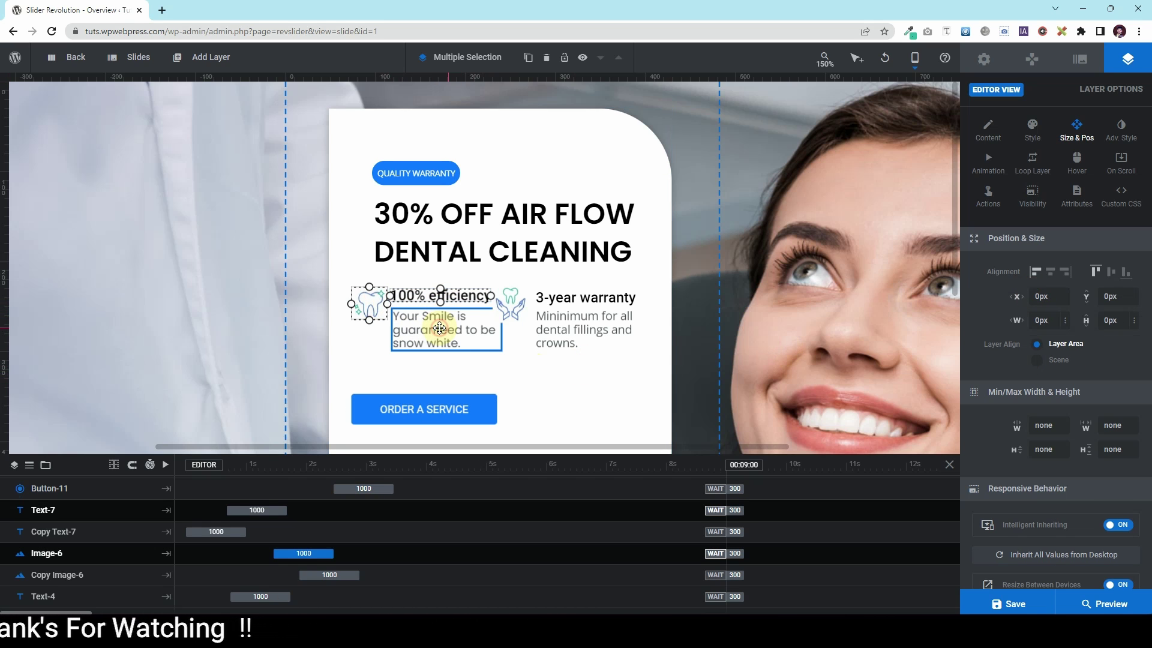
{"action": "left_click", "coordinate": [440, 327], "text": "shift"}
{"action": "key", "text": "Left"}
{"action": "key", "text": "Left"}
{"action": "key", "text": "Left"}
{"action": "key", "text": "Left"}
{"action": "key", "text": "Left"}
{"action": "key", "text": "Left"}
{"action": "key", "text": "Down"}
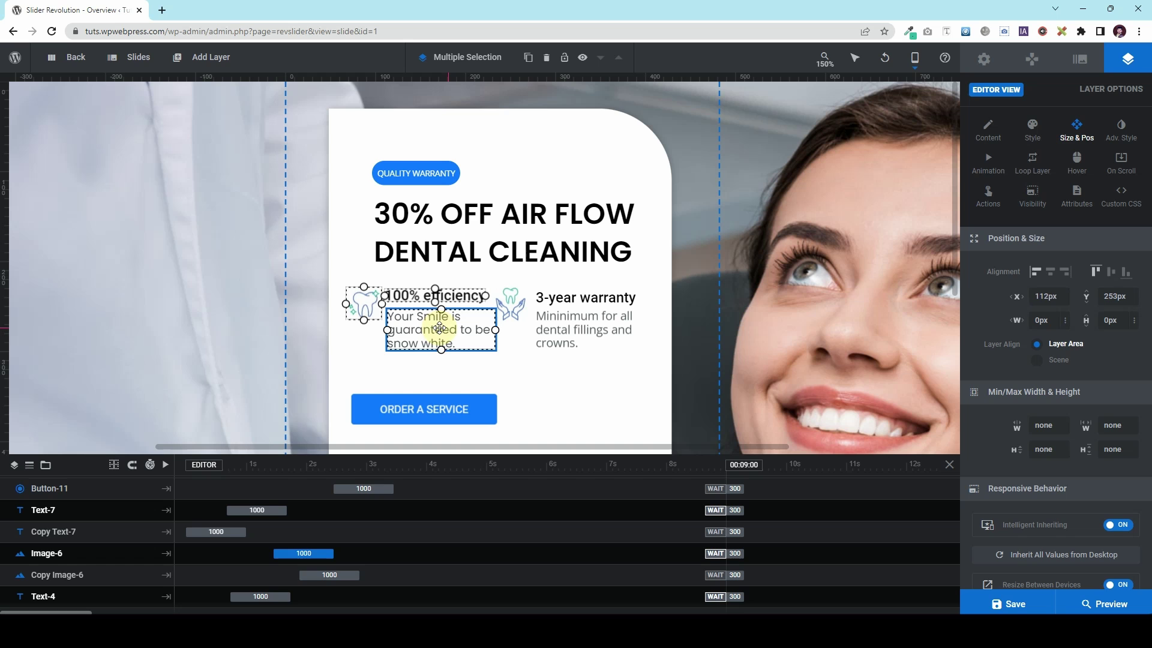
{"action": "key", "text": "Down"}
{"action": "key", "text": "Down"}
{"action": "key", "text": "Down"}
{"action": "key", "text": "Down"}
{"action": "key", "text": "Down"}
{"action": "key", "text": "Down"}
{"action": "key", "text": "Down"}
{"action": "key", "text": "Down"}
{"action": "key", "text": "Down"}
{"action": "key", "text": "Down"}
{"action": "key", "text": "Down"}
{"action": "key", "text": "Down"}
{"action": "key", "text": "Down"}
{"action": "key", "text": "Down"}
{"action": "key", "text": "Down"}
{"action": "key", "text": "Down"}
{"action": "key", "text": "Down"}
{"action": "key", "text": "Down"}
{"action": "key", "text": "Down"}
{"action": "key", "text": "Down"}
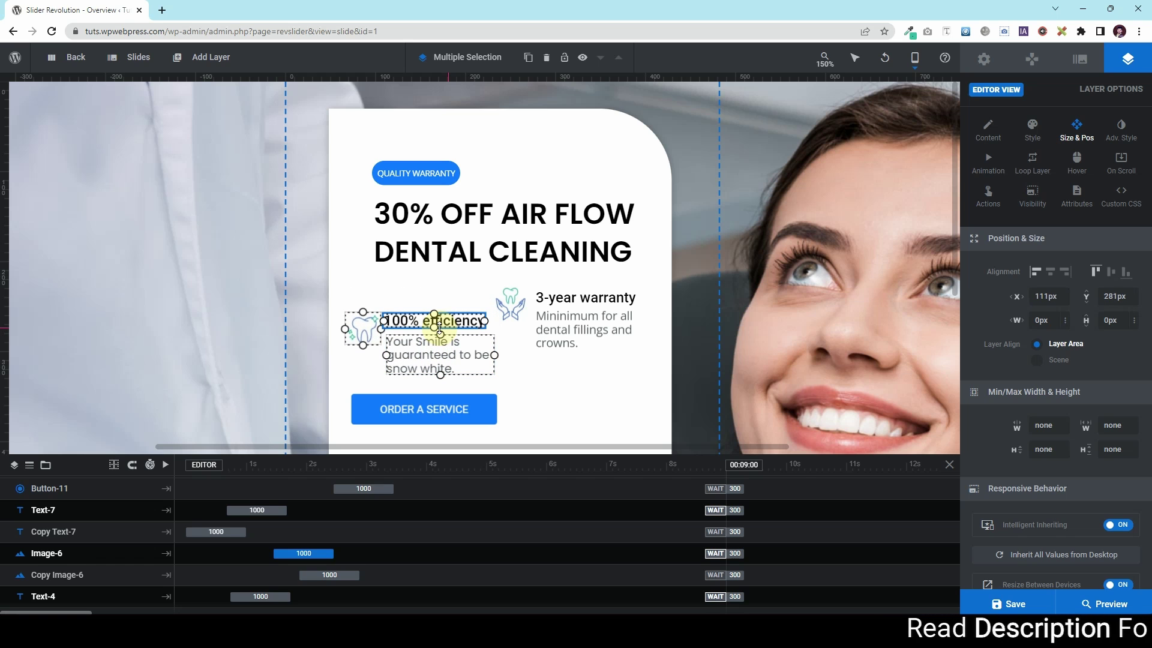
{"action": "key", "text": "Up"}
{"action": "left_click", "coordinate": [552, 367]}
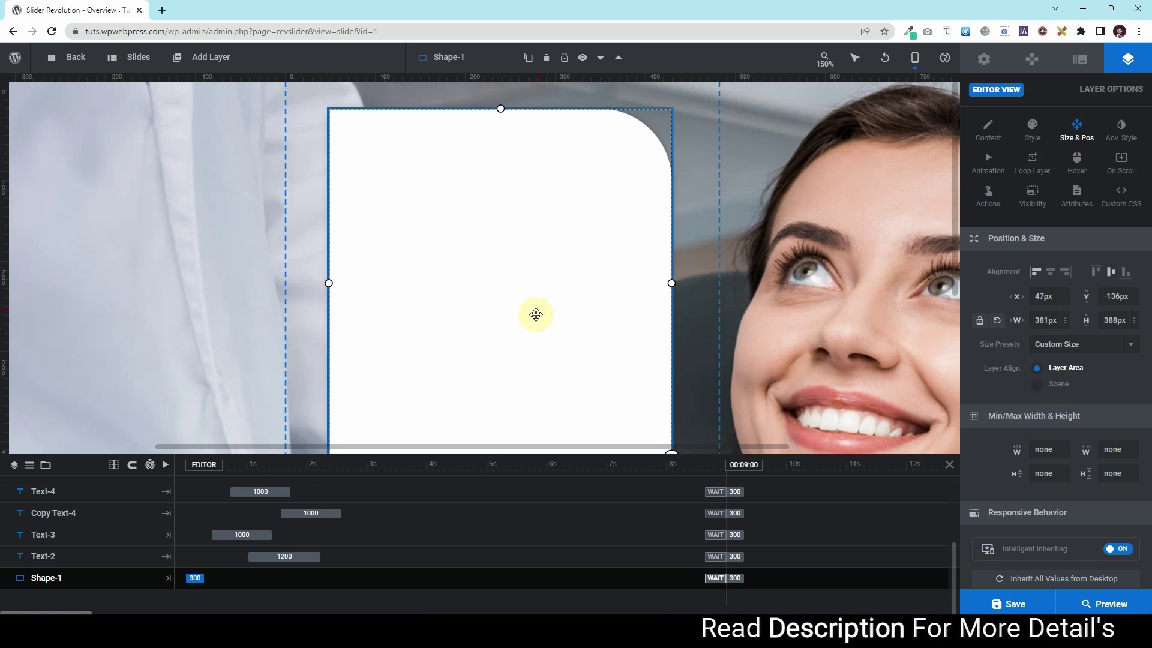
{"action": "left_click", "coordinate": [696, 328]}
- Move the 3-year warranty icon, title and description level with the 100% efficiency feature, placing the icon at X 234 px, Y 253 px
{"action": "left_click", "coordinate": [618, 329]}
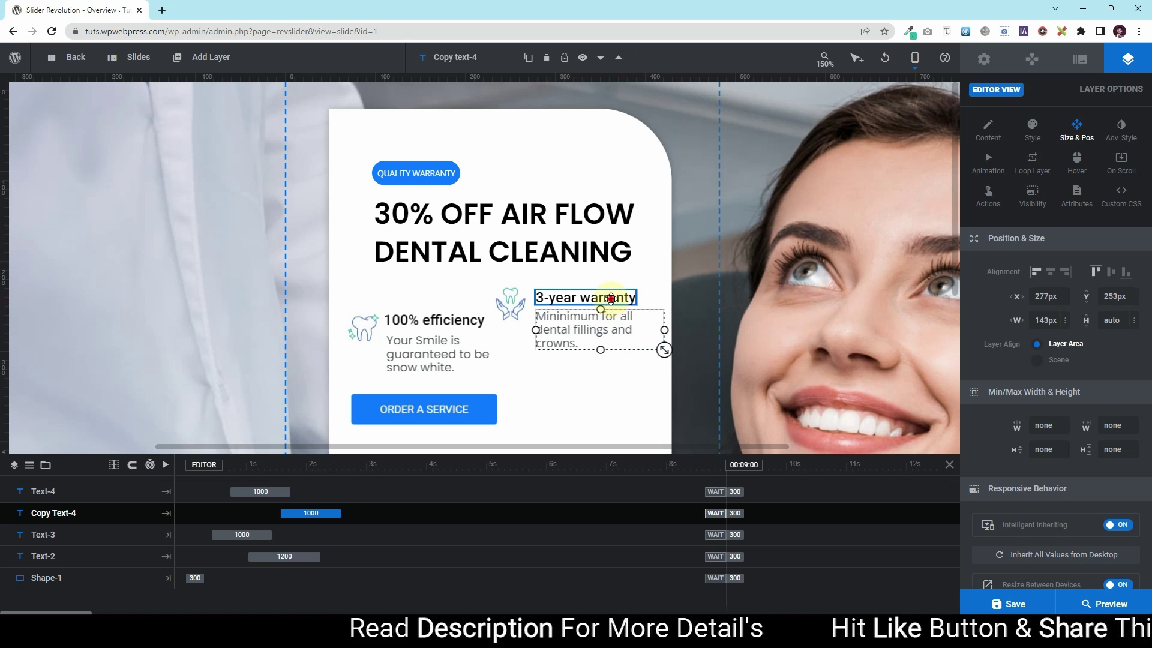
{"action": "left_click", "coordinate": [611, 299], "text": "shift"}
{"action": "left_click", "coordinate": [525, 303], "text": "shift"}
{"action": "key", "text": "Down"}
{"action": "key", "text": "Down"}
{"action": "key", "text": "Down"}
{"action": "key", "text": "Down"}
{"action": "key", "text": "Down"}
{"action": "key", "text": "Down"}
{"action": "key", "text": "Down"}
{"action": "key", "text": "Down"}
{"action": "key", "text": "Down"}
{"action": "key", "text": "Down"}
{"action": "key", "text": "Down"}
{"action": "key", "text": "Down"}
{"action": "key", "text": "Right"}
{"action": "key", "text": "Right"}
{"action": "key", "text": "Right"}
{"action": "key", "text": "Right"}
{"action": "key", "text": "Right"}
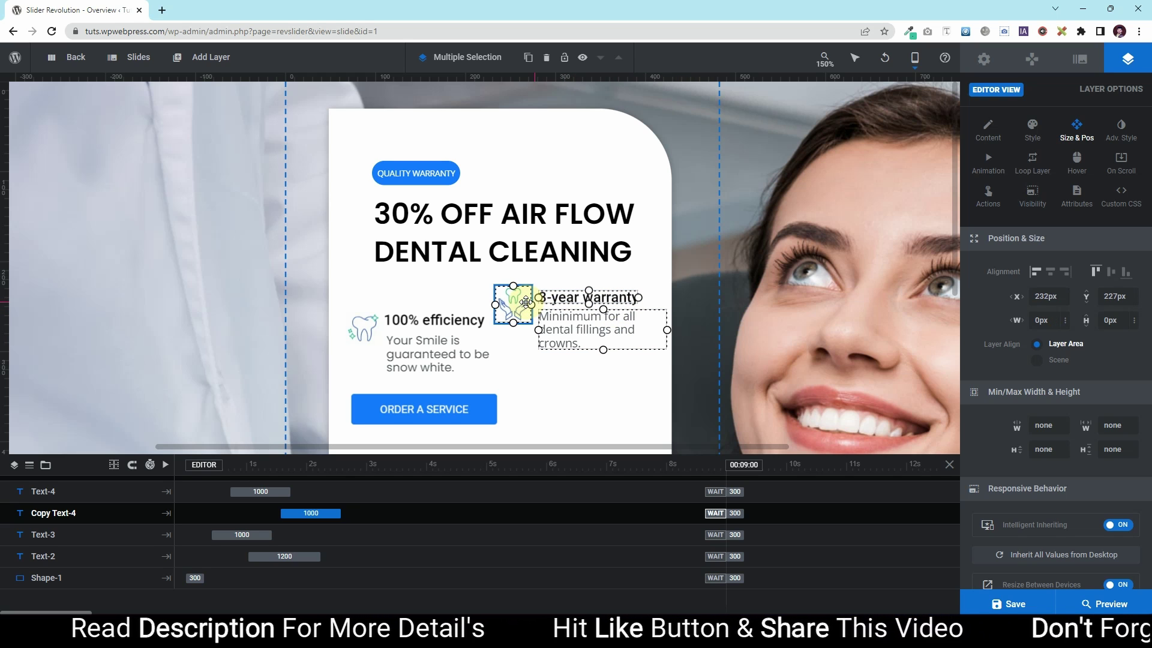
{"action": "key", "text": "Down"}
{"action": "key", "text": "Down"}
{"action": "key", "text": "Down"}
{"action": "key", "text": "Down"}
{"action": "key", "text": "Down"}
{"action": "key", "text": "Down"}
{"action": "key", "text": "Down"}
{"action": "key", "text": "Down"}
{"action": "key", "text": "Down"}
{"action": "key", "text": "Down"}
{"action": "key", "text": "Down"}
{"action": "key", "text": "Down"}
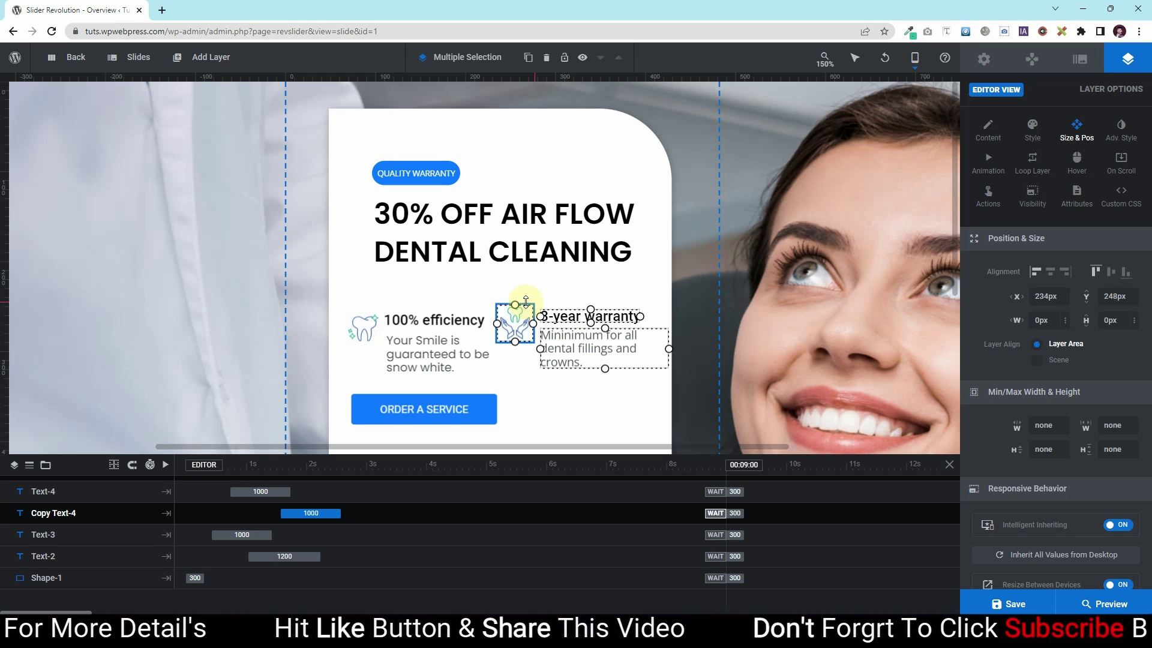
{"action": "key", "text": "Down"}
{"action": "key", "text": "Down"}
{"action": "key", "text": "Down"}
{"action": "key", "text": "Down"}
{"action": "key", "text": "Down"}
{"action": "key", "text": "Down"}
{"action": "key", "text": "Down"}
{"action": "key", "text": "Down"}
{"action": "key", "text": "Down"}
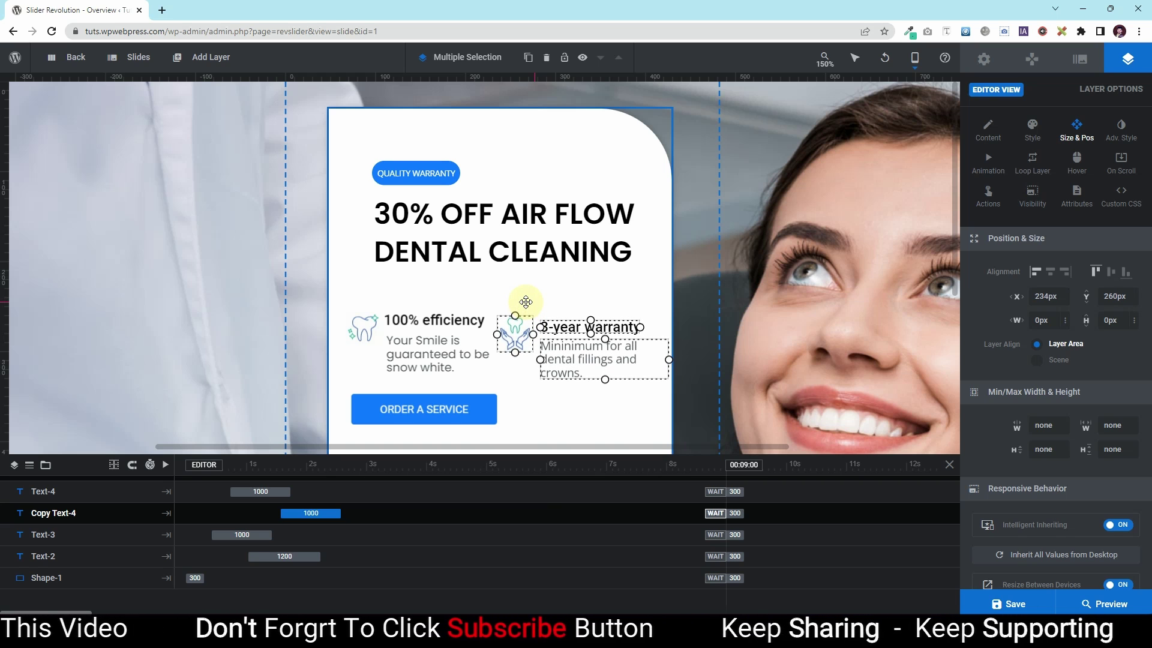
{"action": "key", "text": "Up"}
{"action": "key", "text": "Up"}
{"action": "key", "text": "Up"}
{"action": "key", "text": "Up"}
{"action": "key", "text": "Up"}
{"action": "key", "text": "Up"}
{"action": "key", "text": "Up"}
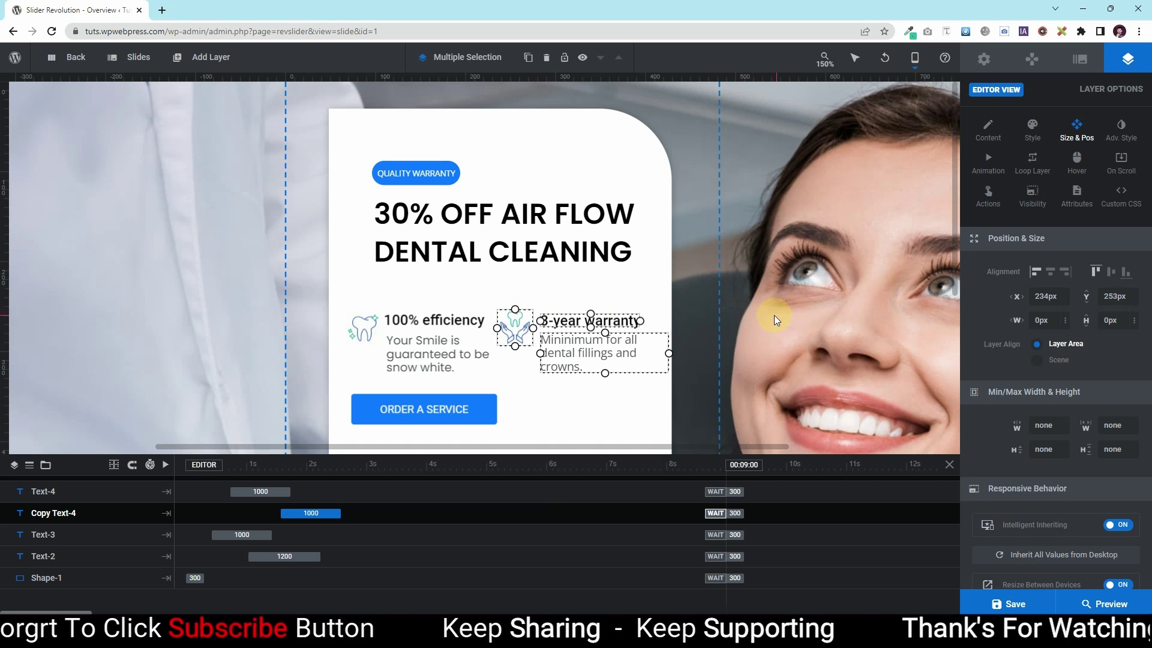
{"action": "left_click", "coordinate": [790, 315]}
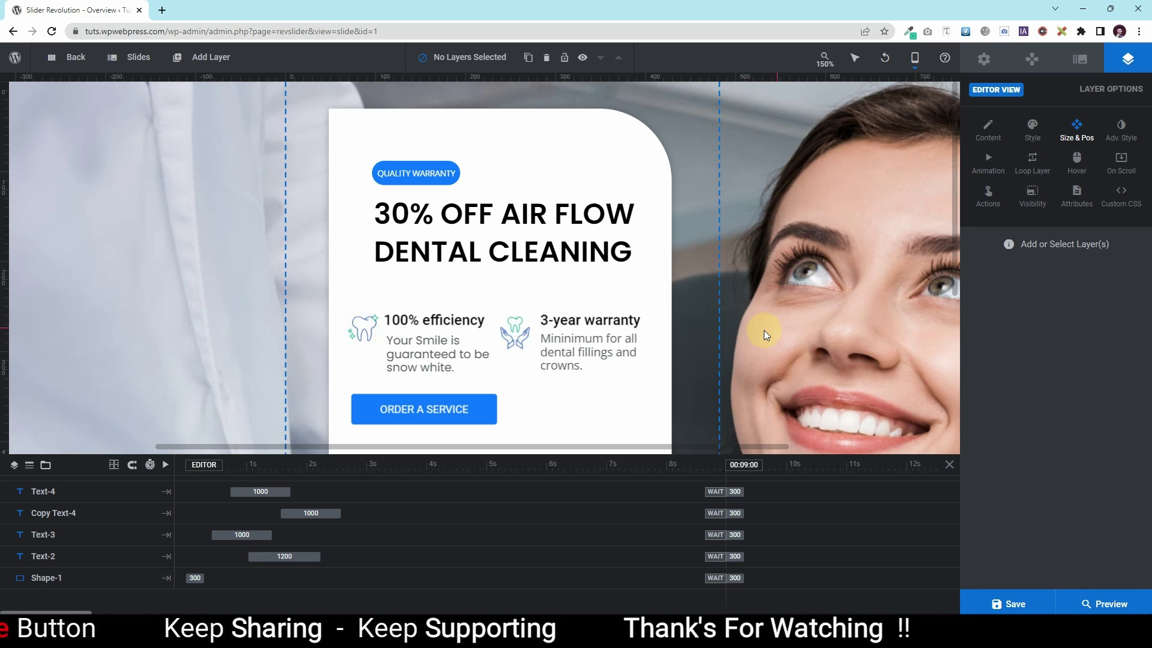
- Move the DENTAL CLEANING heading down and left to Y 148 px, and set its X position to 65 px
{"action": "left_click_drag", "start_coordinate": [432, 250], "coordinate": [408, 266]}
{"action": "left_click", "coordinate": [385, 262]}
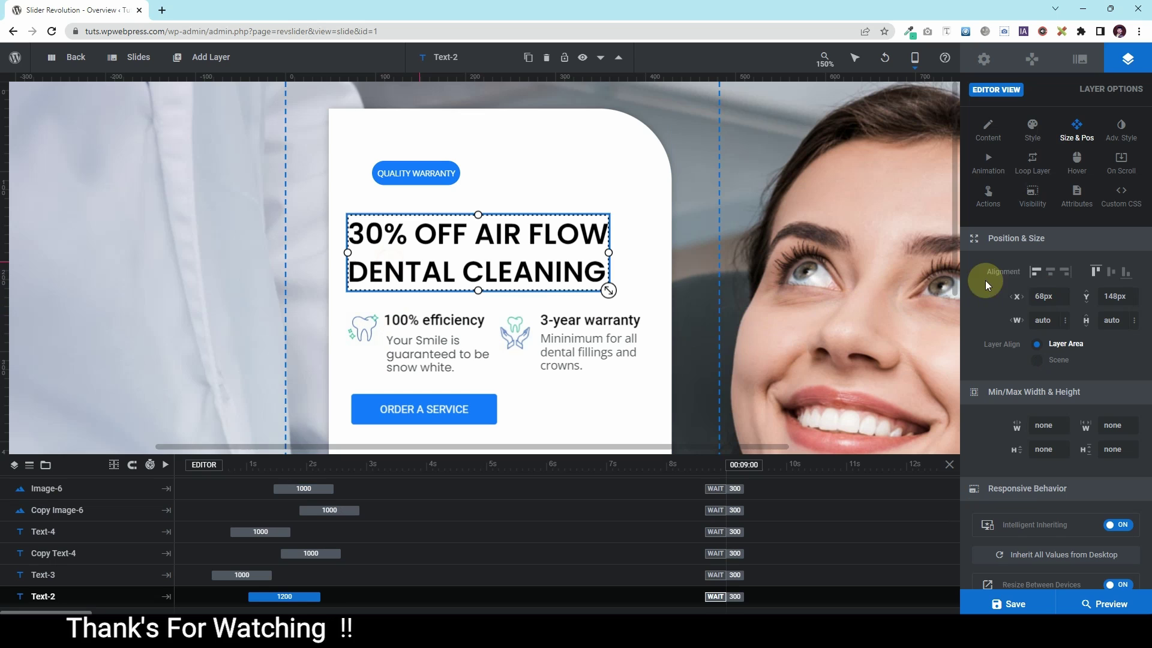
{"action": "left_click", "coordinate": [1043, 296]}
{"action": "double_click", "coordinate": [1043, 296]}
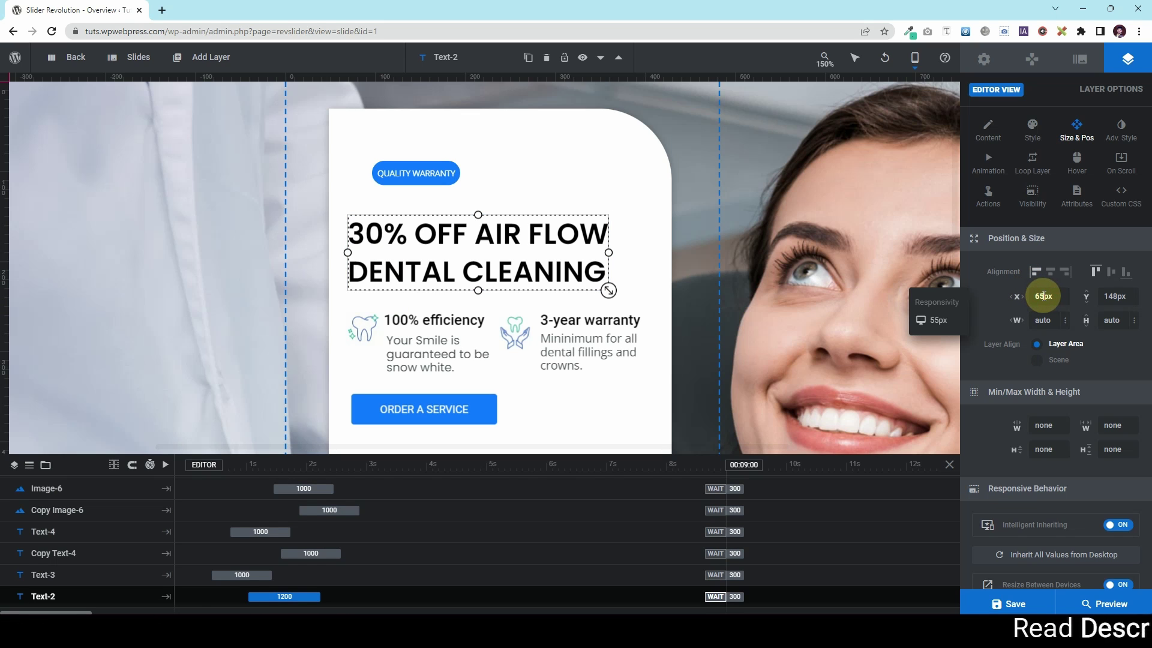
{"action": "type", "text": "65"}
{"action": "key", "text": "Return"}
- Move the QUALITY WARRANTY badge just above the heading at X 65 px, Y 111 px, and enlarge it slightly
{"action": "left_click", "coordinate": [409, 174]}
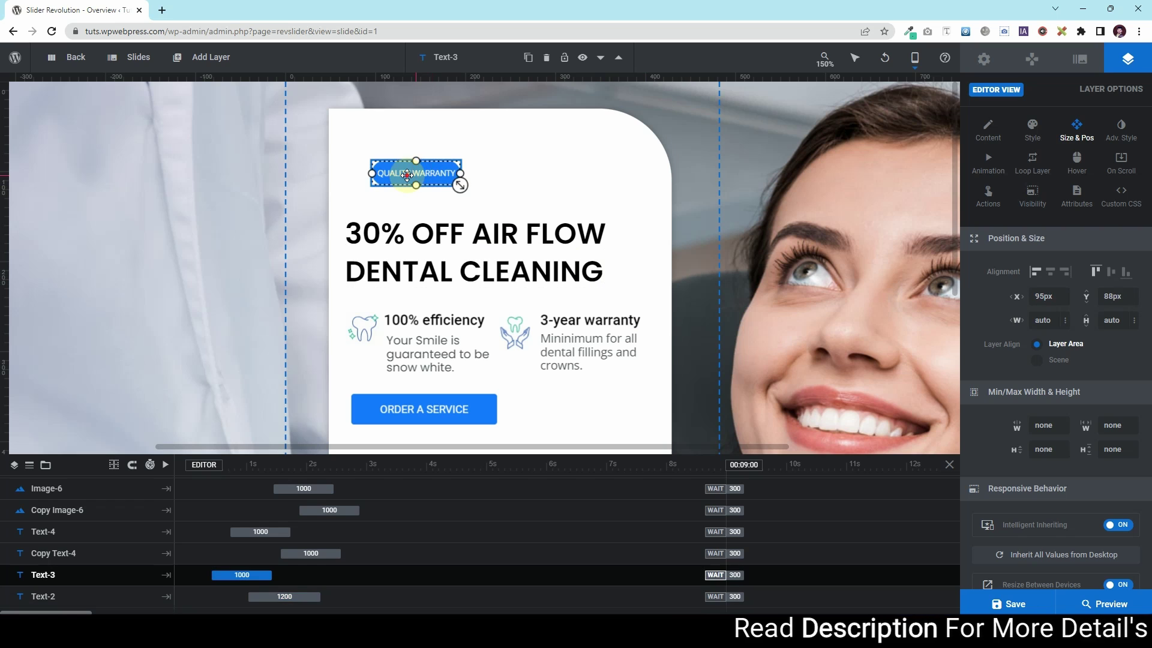
{"action": "left_click_drag", "start_coordinate": [408, 175], "coordinate": [377, 195]}
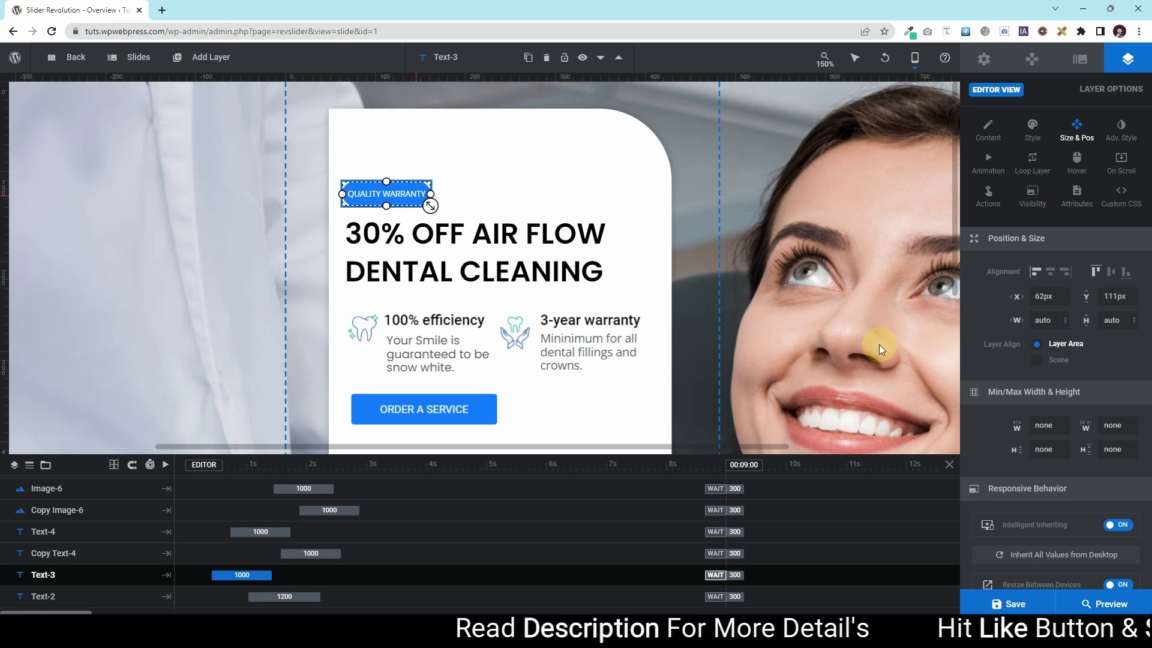
{"action": "double_click", "coordinate": [1044, 296]}
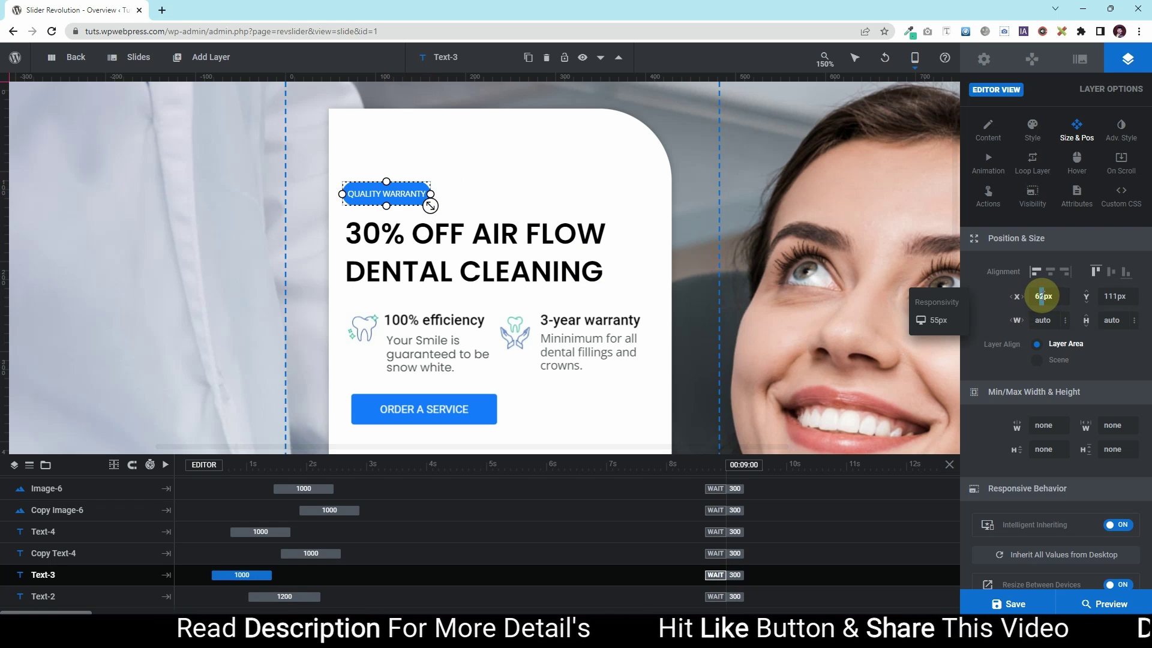
{"action": "type", "text": "65"}
{"action": "key", "text": "Return"}
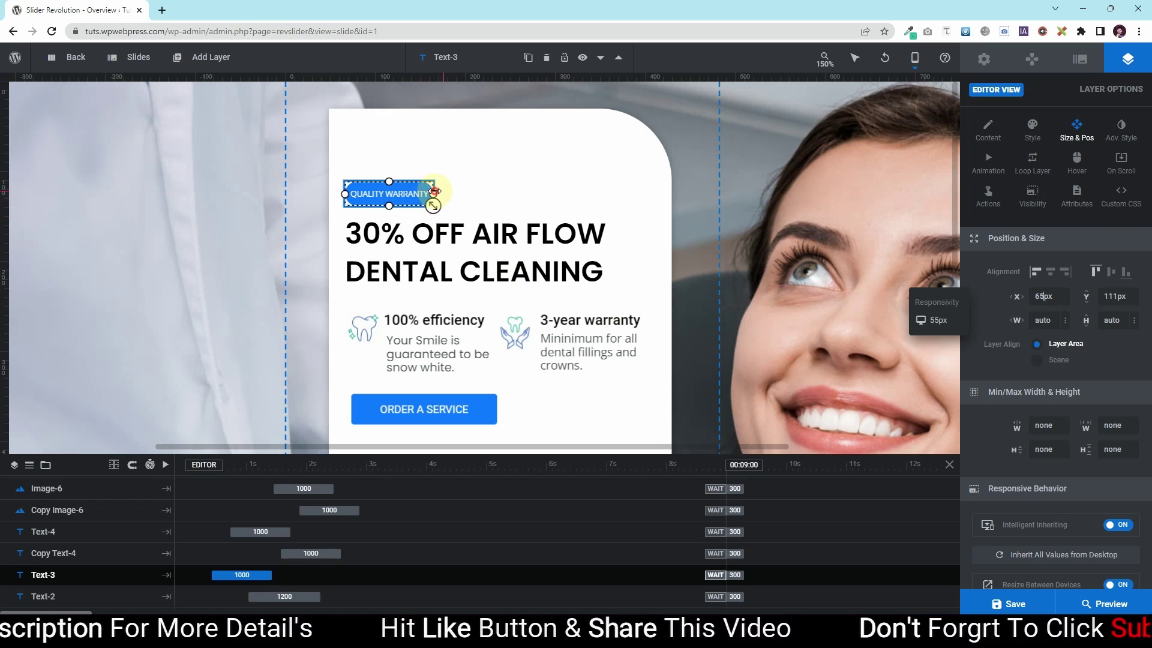
{"action": "left_click_drag", "start_coordinate": [433, 192], "coordinate": [445, 206]}
{"action": "left_click", "coordinate": [696, 231]}
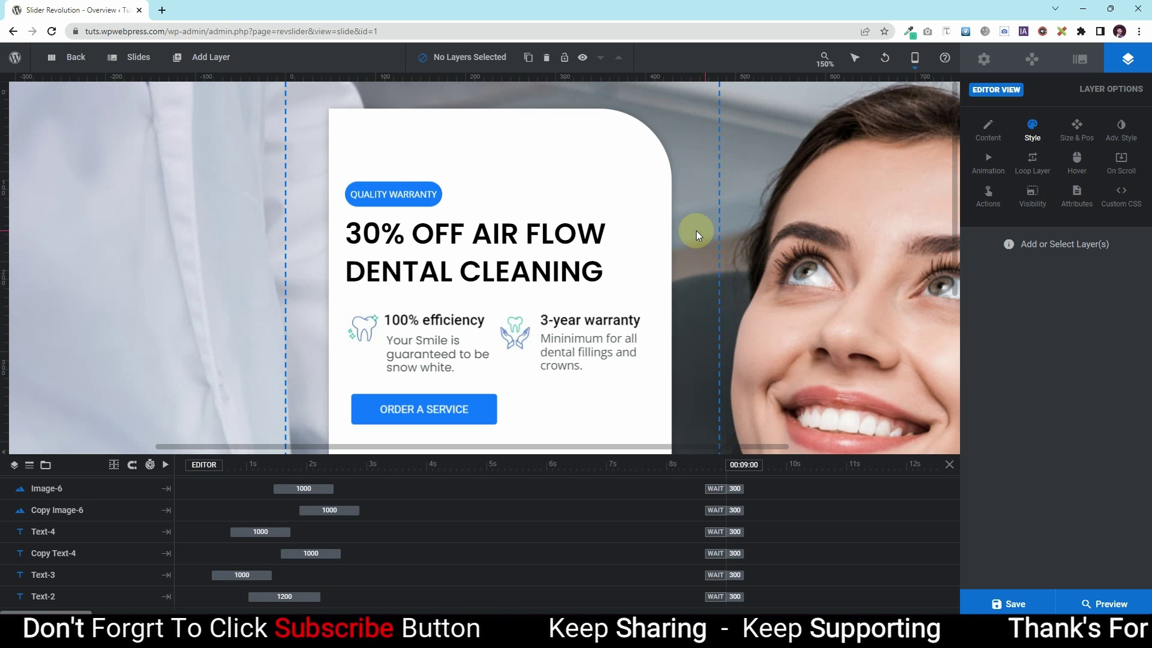
- Enable the Tablet layout and switch the editor to it
{"action": "scroll", "coordinate": [690, 246], "scroll_direction": "down", "scroll_amount": 4}
{"action": "scroll", "coordinate": [680, 262], "scroll_direction": "up", "scroll_amount": 4}
{"action": "scroll", "coordinate": [682, 264], "scroll_direction": "down", "scroll_amount": 5}
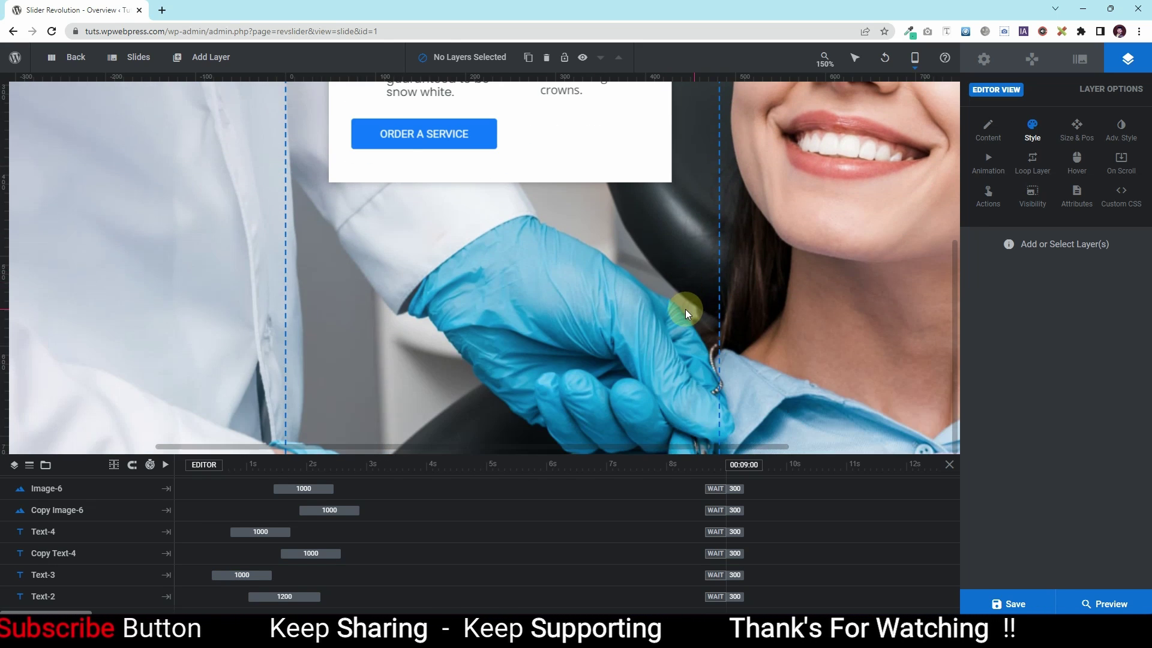
{"action": "scroll", "coordinate": [685, 308], "scroll_direction": "up", "scroll_amount": 5}
{"action": "mouse_move", "coordinate": [912, 60]}
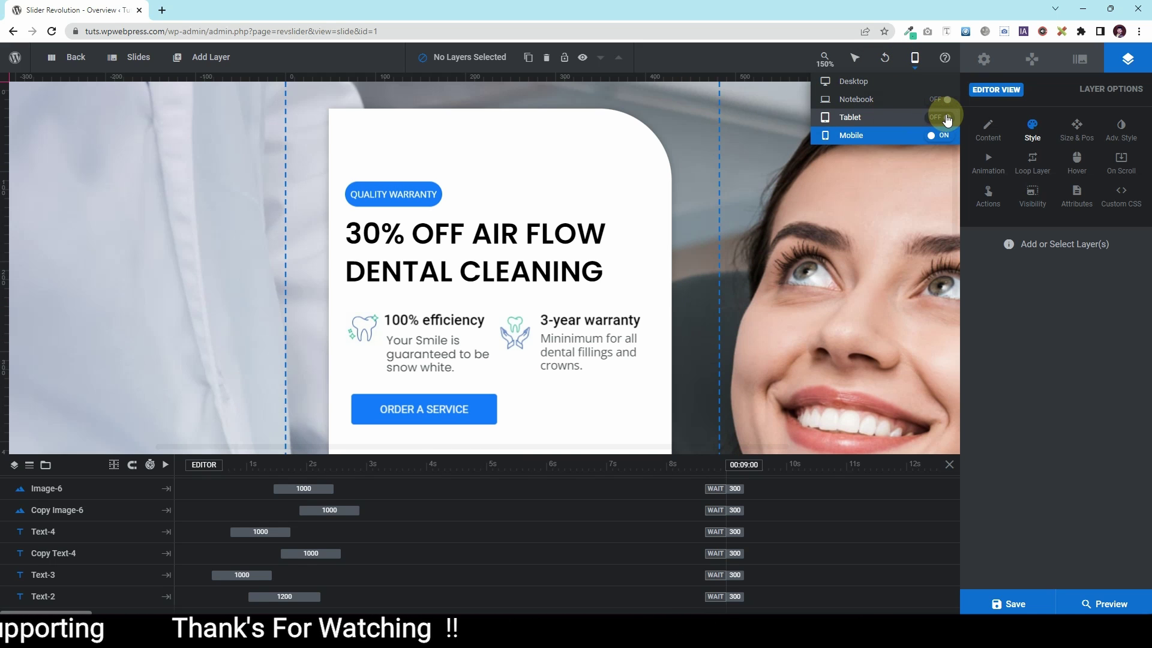
{"action": "left_click", "coordinate": [940, 119]}
{"action": "left_click", "coordinate": [867, 115]}
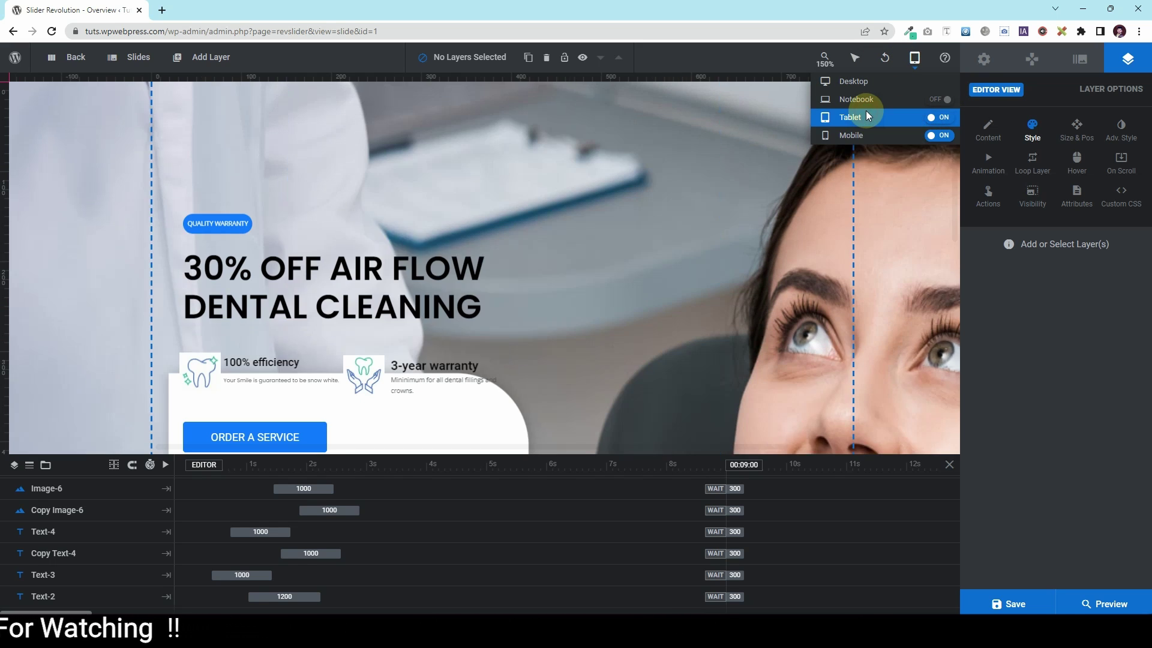
- Enlarge the white card to about 530 px wide and 386 px high, and deselect it
{"action": "scroll", "coordinate": [613, 319], "scroll_direction": "down", "scroll_amount": 2}
{"action": "scroll", "coordinate": [604, 319], "scroll_direction": "up", "scroll_amount": 3}
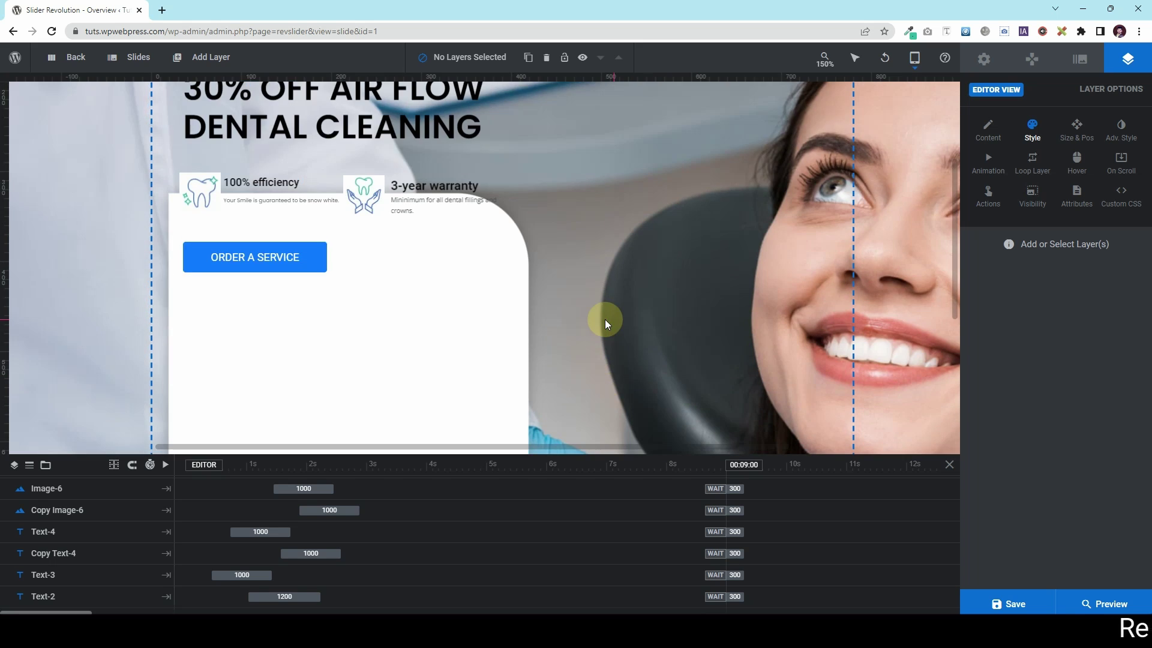
{"action": "scroll", "coordinate": [605, 320], "scroll_direction": "down", "scroll_amount": 3}
{"action": "scroll", "coordinate": [605, 319], "scroll_direction": "up", "scroll_amount": 4}
{"action": "scroll", "coordinate": [605, 319], "scroll_direction": "down", "scroll_amount": 4}
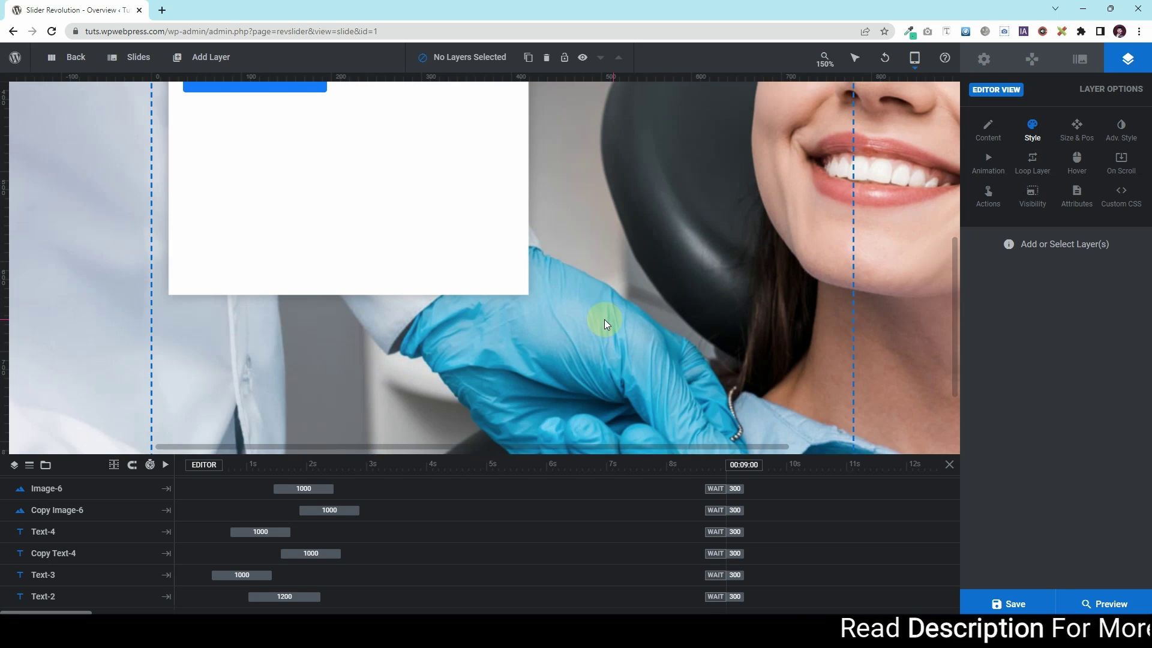
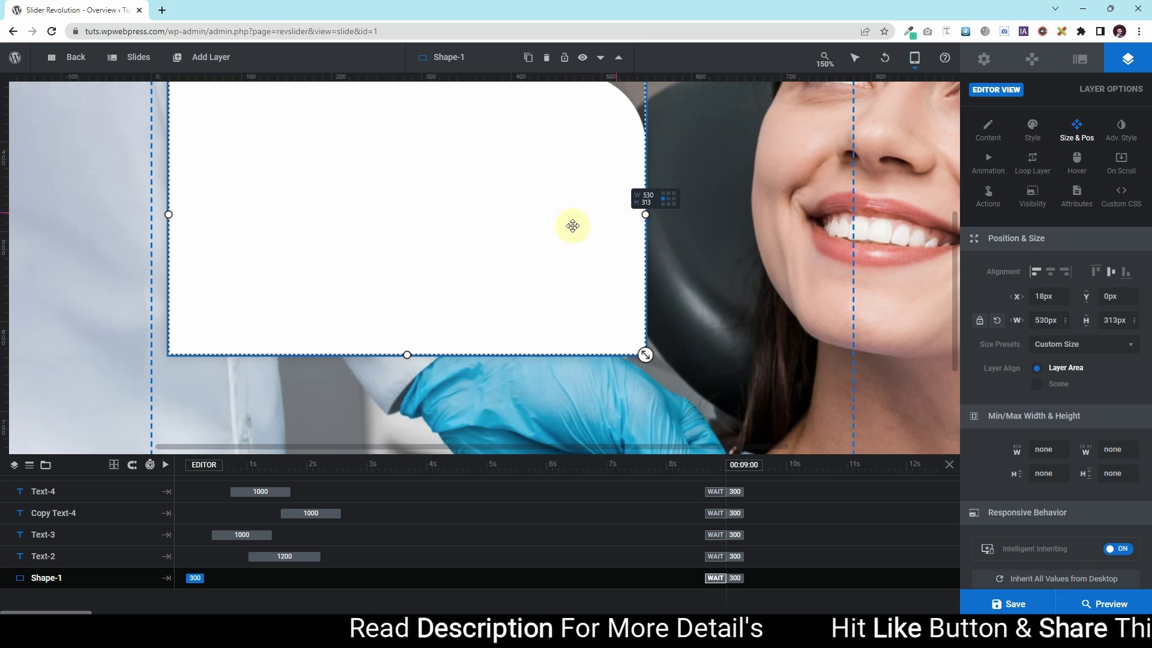
{"action": "left_click_drag", "start_coordinate": [406, 354], "coordinate": [408, 399]}
{"action": "scroll", "coordinate": [404, 342], "scroll_direction": "up", "scroll_amount": 4}
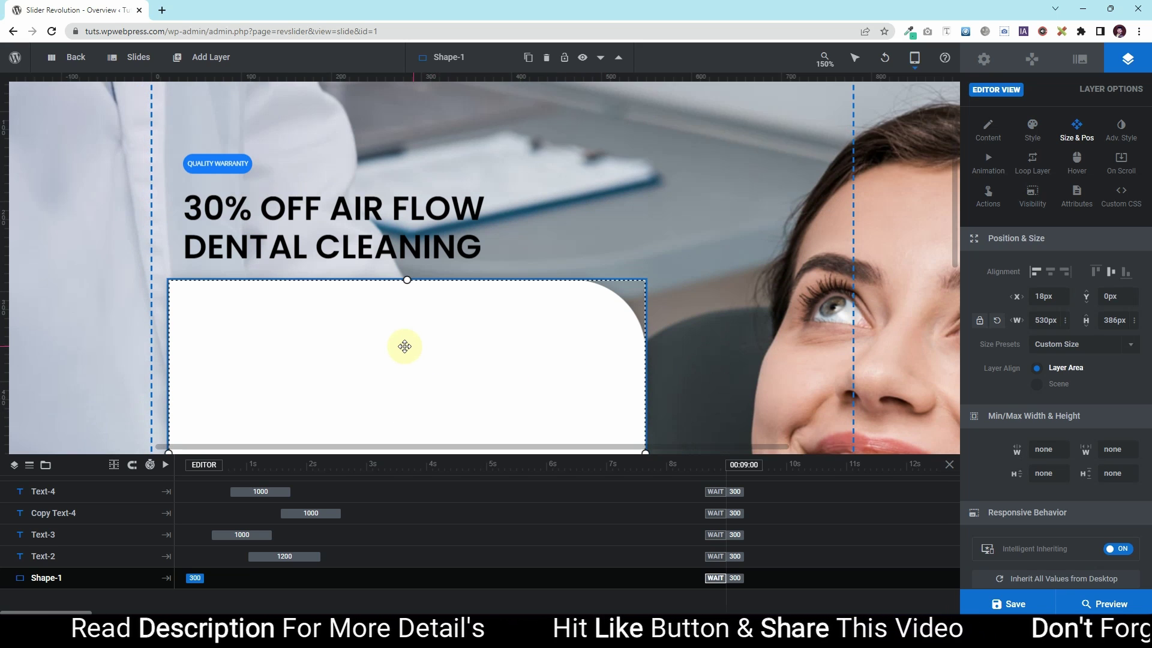
{"action": "scroll", "coordinate": [404, 342], "scroll_direction": "down", "scroll_amount": 2}
{"action": "left_click", "coordinate": [538, 124]}
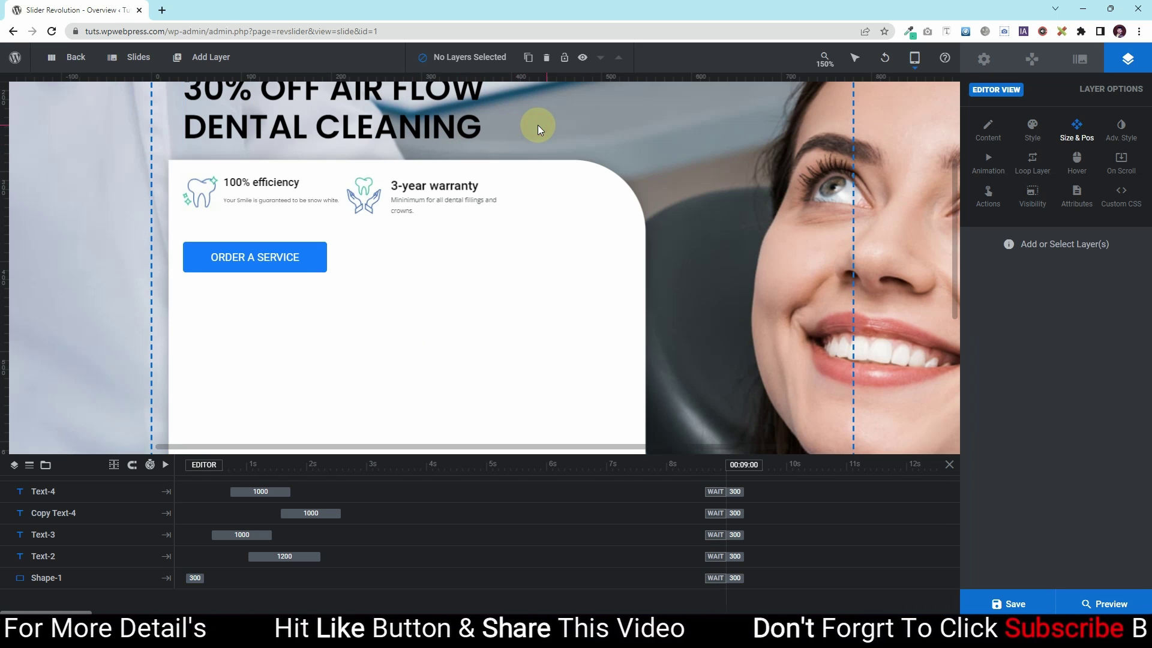
- Move both feature blocks with their icons and texts and the ORDER A SERVICE button down together into the lower part of the white card
{"action": "left_click", "coordinate": [274, 262]}
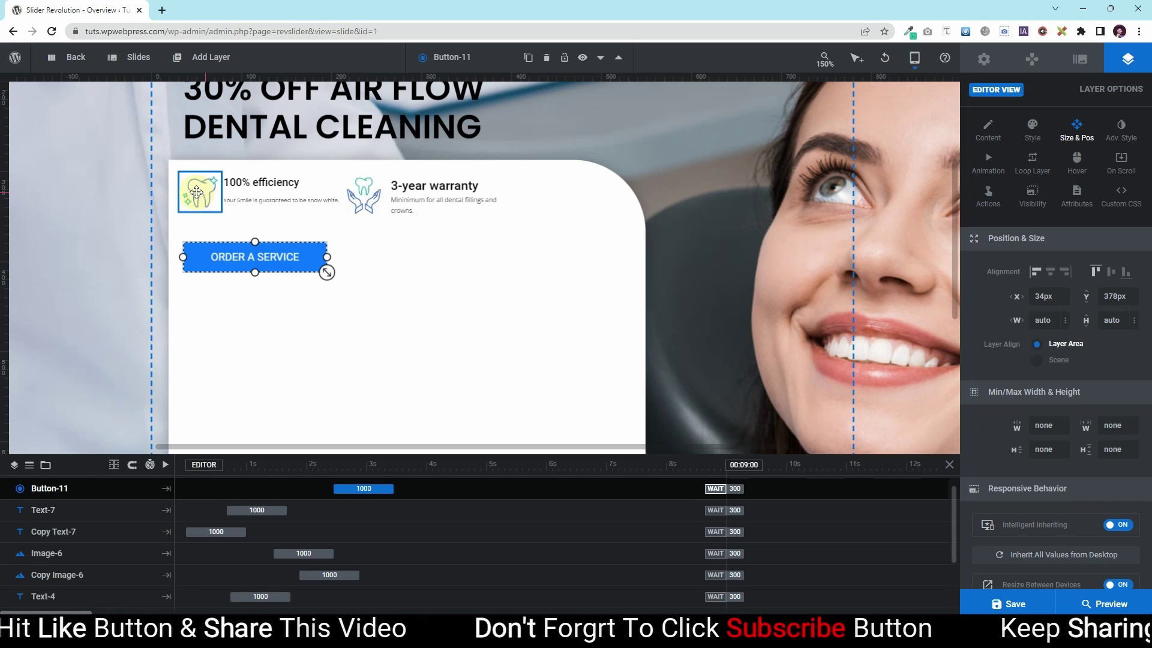
{"action": "left_click", "coordinate": [200, 192], "text": "shift"}
{"action": "left_click", "coordinate": [261, 182], "text": "shift"}
{"action": "left_click", "coordinate": [281, 200], "text": "shift"}
{"action": "left_click", "coordinate": [364, 195], "text": "shift"}
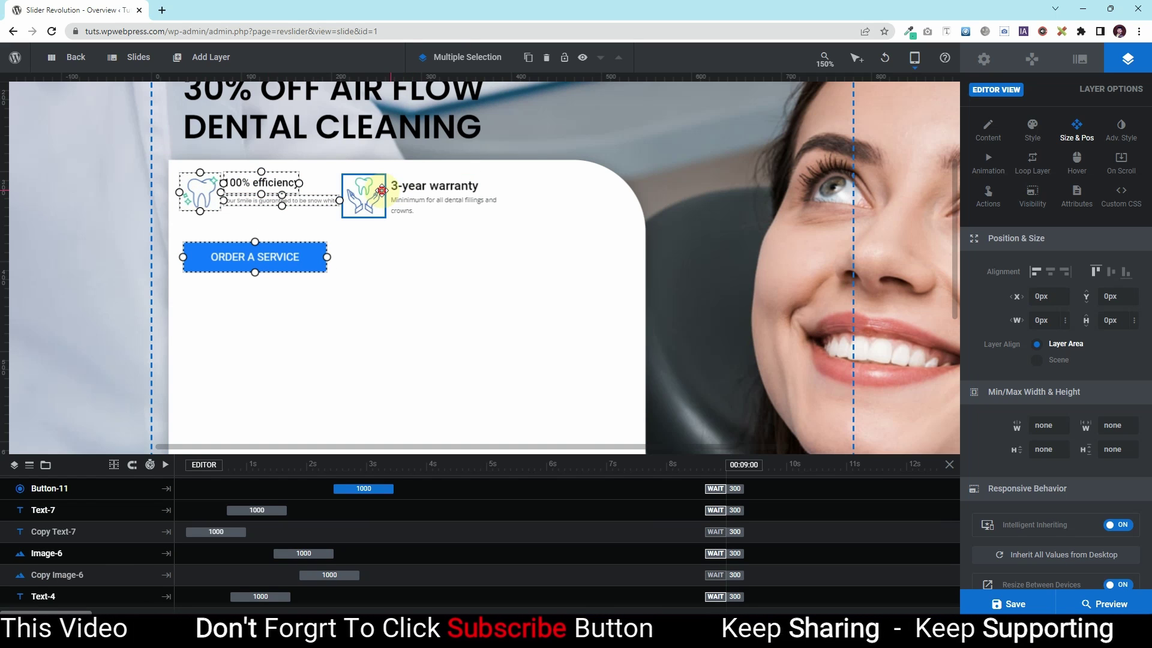
{"action": "left_click", "coordinate": [399, 186], "text": "shift"}
{"action": "left_click", "coordinate": [406, 207], "text": "shift"}
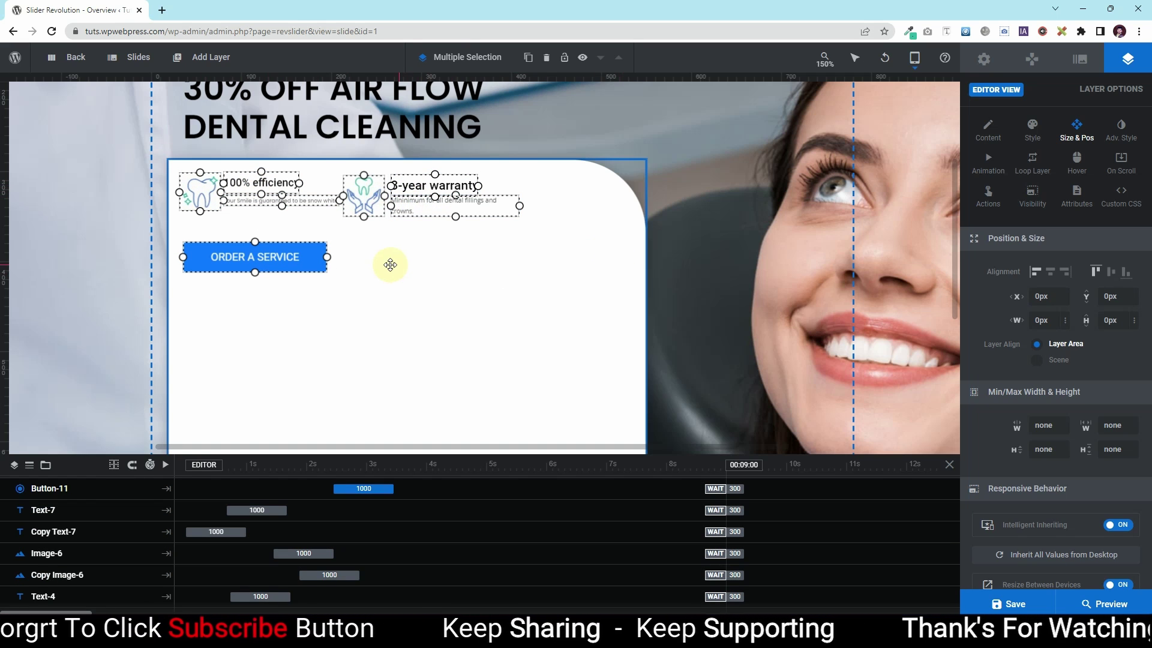
{"action": "key", "text": "Down"}
{"action": "key", "text": "Down"}
{"action": "key", "text": "Down"}
{"action": "key", "text": "Down"}
{"action": "key", "text": "Down"}
{"action": "key", "text": "Down"}
{"action": "key", "text": "Down"}
{"action": "key", "text": "Down"}
{"action": "key", "text": "Down"}
{"action": "key", "text": "Down"}
{"action": "key", "text": "Down"}
{"action": "key", "text": "Down"}
{"action": "key", "text": "Down"}
{"action": "key", "text": "Down"}
{"action": "key", "text": "Down"}
{"action": "key", "text": "Down"}
{"action": "key", "text": "Down"}
{"action": "key", "text": "Down"}
{"action": "key", "text": "Down"}
{"action": "key", "text": "Down"}
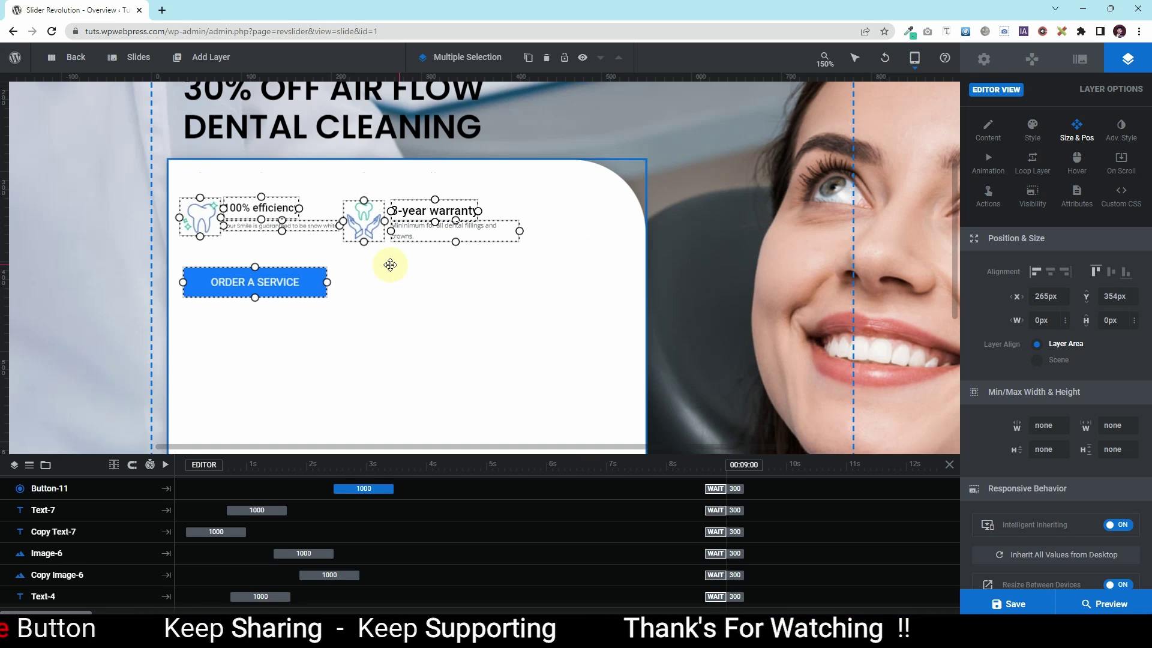
{"action": "key", "text": "Down"}
{"action": "key", "text": "Down"}
{"action": "key", "text": "Down"}
{"action": "key", "text": "Down"}
{"action": "key", "text": "Down"}
{"action": "key", "text": "Down"}
{"action": "key", "text": "Down"}
{"action": "key", "text": "Down"}
{"action": "key", "text": "Down"}
{"action": "key", "text": "Down"}
{"action": "key", "text": "Down"}
{"action": "key", "text": "Down"}
{"action": "key", "text": "Down"}
{"action": "key", "text": "Down"}
{"action": "key", "text": "Down"}
{"action": "key", "text": "Down"}
{"action": "key", "text": "Down"}
{"action": "key", "text": "Down"}
{"action": "key", "text": "Down"}
{"action": "key", "text": "Down"}
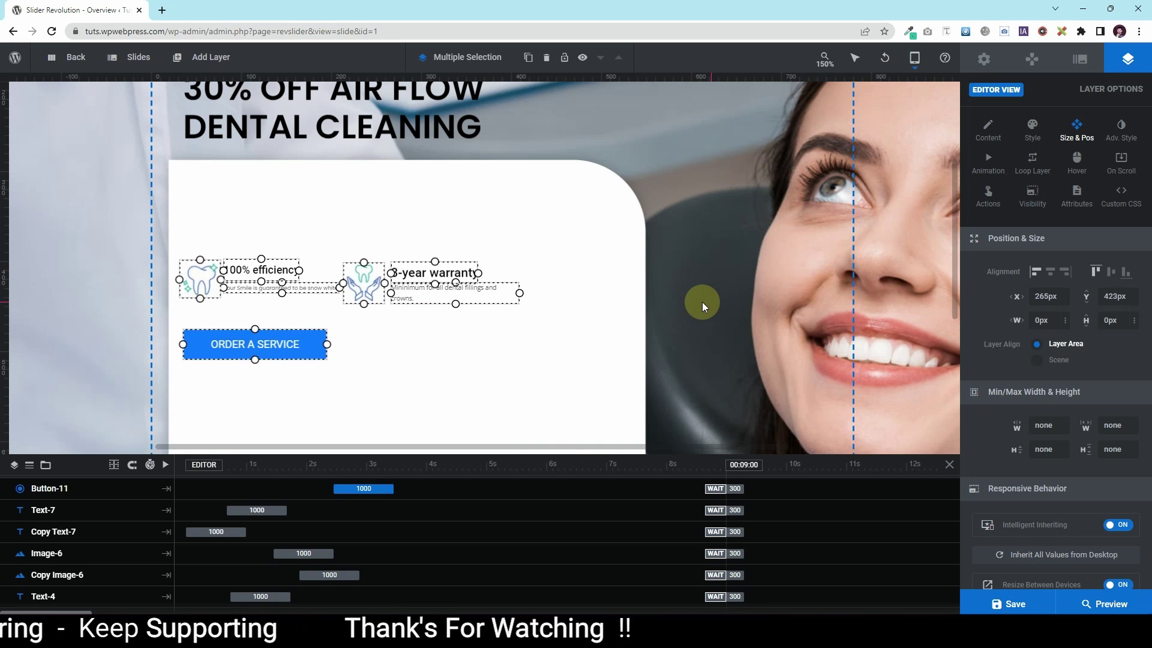
{"action": "key", "text": "Down"}
{"action": "key", "text": "Down"}
{"action": "key", "text": "Down"}
{"action": "key", "text": "Down"}
{"action": "key", "text": "Down"}
{"action": "key", "text": "Down"}
{"action": "key", "text": "Down"}
{"action": "key", "text": "Down"}
{"action": "key", "text": "Down"}
{"action": "key", "text": "Down"}
{"action": "key", "text": "Down"}
{"action": "key", "text": "Down"}
{"action": "key", "text": "Down"}
{"action": "key", "text": "Down"}
{"action": "key", "text": "Down"}
{"action": "key", "text": "Down"}
{"action": "key", "text": "Down"}
{"action": "key", "text": "Down"}
{"action": "key", "text": "Down"}
{"action": "key", "text": "Down"}
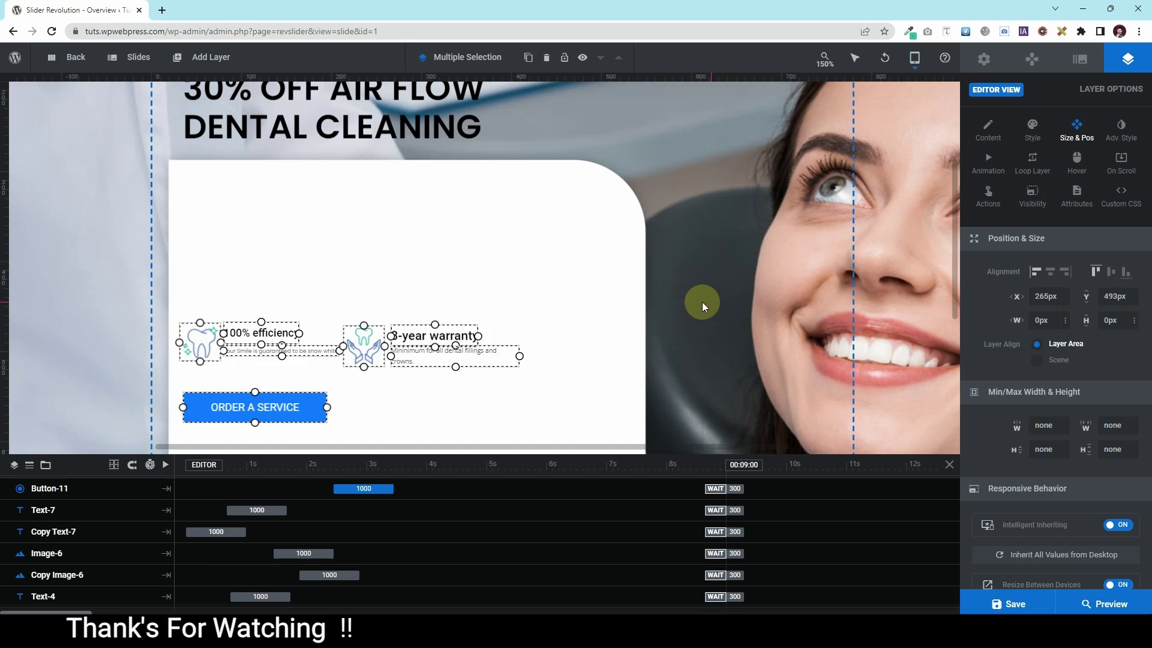
{"action": "key", "text": "Down"}
{"action": "key", "text": "Down"}
{"action": "key", "text": "Down"}
{"action": "key", "text": "Down"}
{"action": "key", "text": "Down"}
{"action": "key", "text": "Down"}
{"action": "key", "text": "Down"}
{"action": "key", "text": "Down"}
{"action": "key", "text": "Down"}
{"action": "key", "text": "Down"}
{"action": "key", "text": "Down"}
{"action": "key", "text": "Down"}
{"action": "key", "text": "Down"}
{"action": "key", "text": "Down"}
{"action": "key", "text": "Down"}
{"action": "key", "text": "Down"}
{"action": "key", "text": "Down"}
{"action": "key", "text": "Down"}
{"action": "key", "text": "Down"}
{"action": "key", "text": "Down"}
{"action": "scroll", "coordinate": [437, 204], "scroll_direction": "down", "scroll_amount": 4}
{"action": "left_click", "coordinate": [437, 205]}
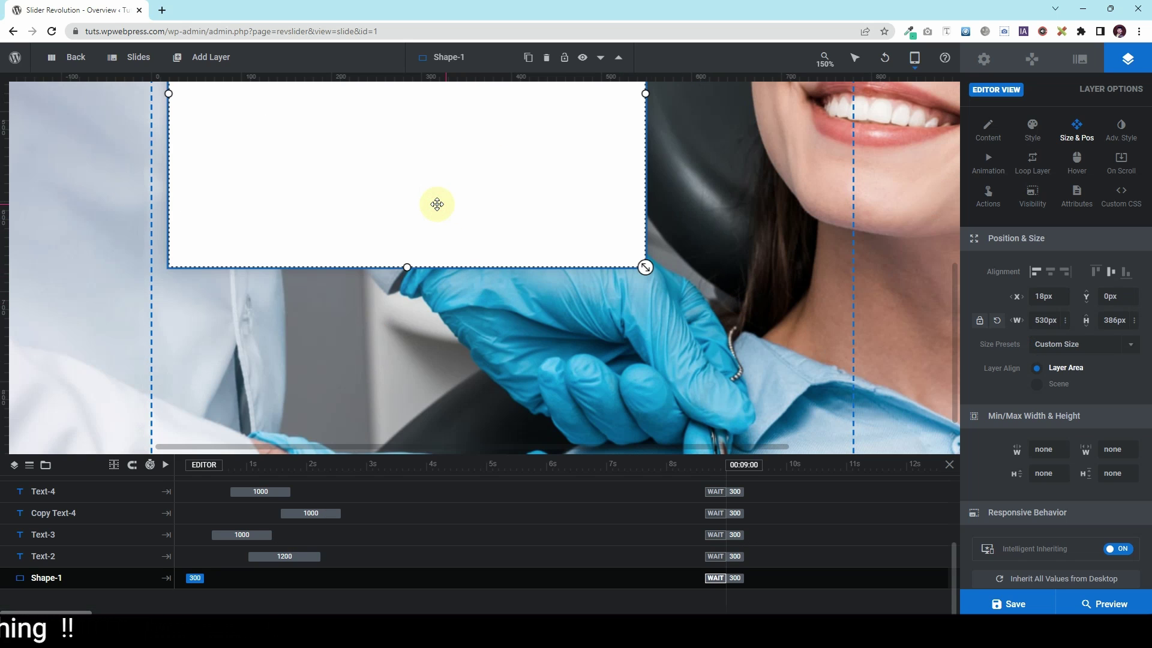
{"action": "left_click", "coordinate": [693, 217]}
- Move the 3-year warranty icon, heading and description right together, placing the icon at about X 291 px
{"action": "scroll", "coordinate": [693, 217], "scroll_direction": "up", "scroll_amount": 2}
{"action": "left_click", "coordinate": [362, 264]}
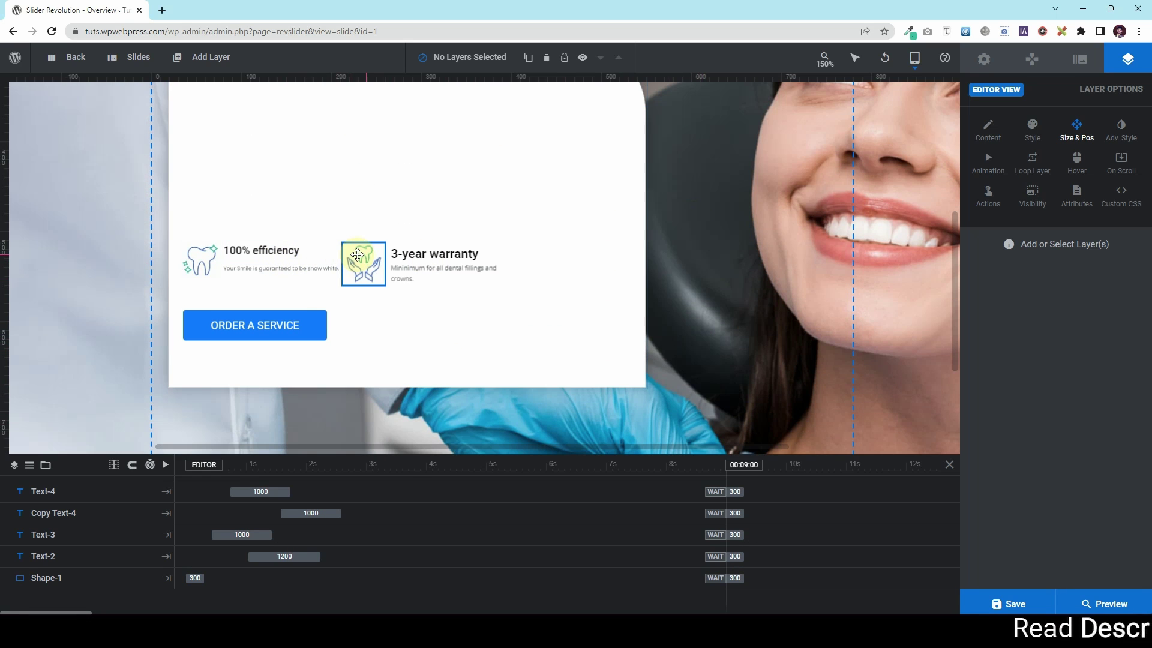
{"action": "left_click", "coordinate": [414, 257], "text": "shift"}
{"action": "left_click", "coordinate": [419, 276], "text": "shift"}
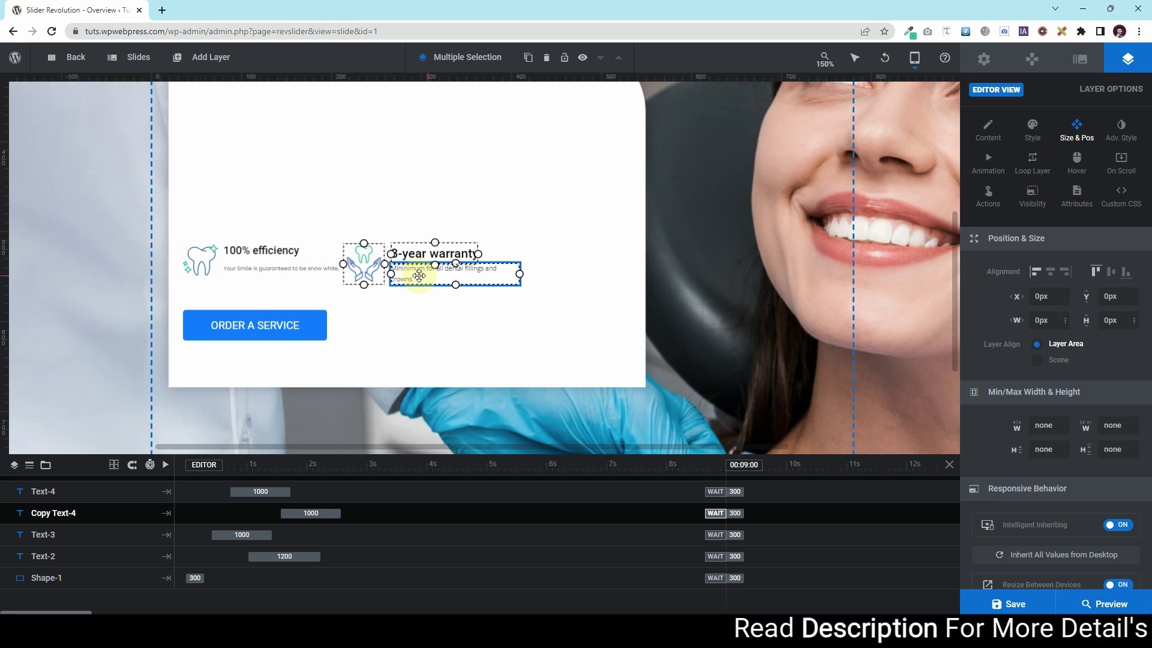
{"action": "key", "text": "Right"}
{"action": "key", "text": "Right"}
{"action": "key", "text": "Right"}
{"action": "key", "text": "Right"}
{"action": "key", "text": "Right"}
{"action": "key", "text": "Right"}
{"action": "key", "text": "Right"}
{"action": "key", "text": "Right"}
{"action": "key", "text": "Right"}
{"action": "key", "text": "Right"}
{"action": "key", "text": "Right"}
{"action": "key", "text": "Right"}
{"action": "key", "text": "Right"}
{"action": "key", "text": "Right"}
{"action": "key", "text": "Right"}
{"action": "key", "text": "Right"}
{"action": "key", "text": "Right"}
{"action": "key", "text": "Right"}
{"action": "key", "text": "Right"}
{"action": "key", "text": "Right"}
{"action": "key", "text": "Right"}
{"action": "key", "text": "Right"}
{"action": "key", "text": "Right"}
{"action": "key", "text": "Right"}
{"action": "key", "text": "Right"}
{"action": "key", "text": "Right"}
{"action": "key", "text": "Right"}
{"action": "key", "text": "Right"}
{"action": "key", "text": "Right"}
{"action": "key", "text": "Right"}
{"action": "key", "text": "Right"}
{"action": "key", "text": "Right"}
{"action": "key", "text": "Right"}
{"action": "key", "text": "Right"}
{"action": "key", "text": "Right"}
{"action": "key", "text": "Right"}
{"action": "key", "text": "Right"}
{"action": "key", "text": "Right"}
{"action": "key", "text": "Right"}
{"action": "key", "text": "Right"}
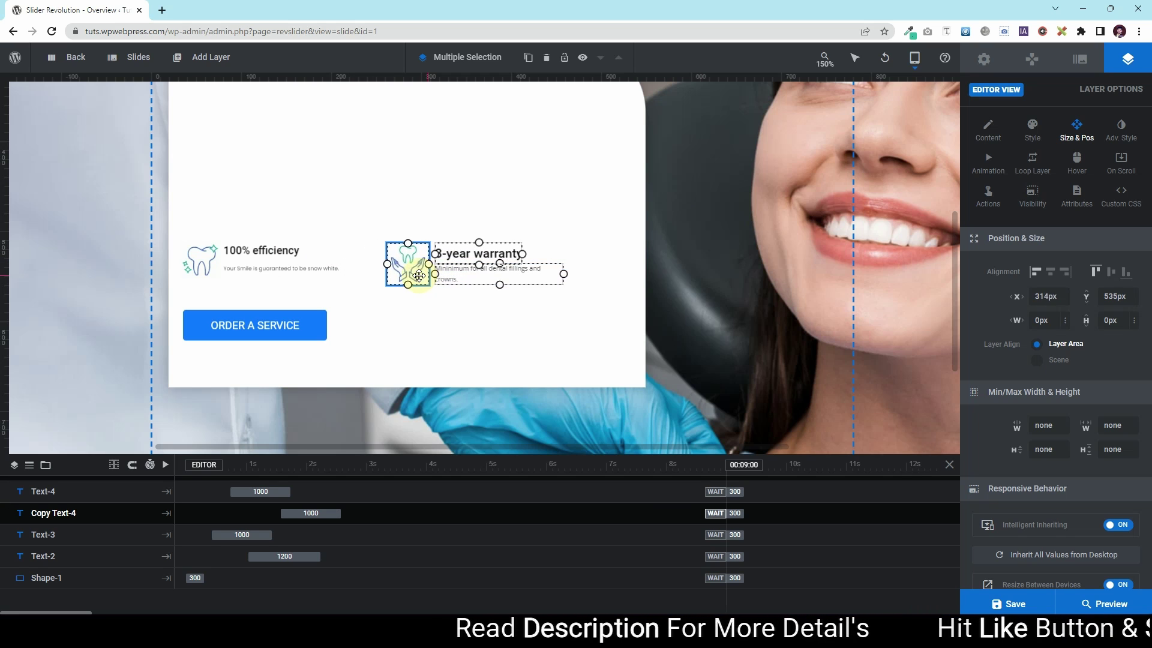
- Shift the 100% efficiency heading and description slightly right and set the tooth icon's width to 65 px with proportional height
{"action": "left_click", "coordinate": [196, 256]}
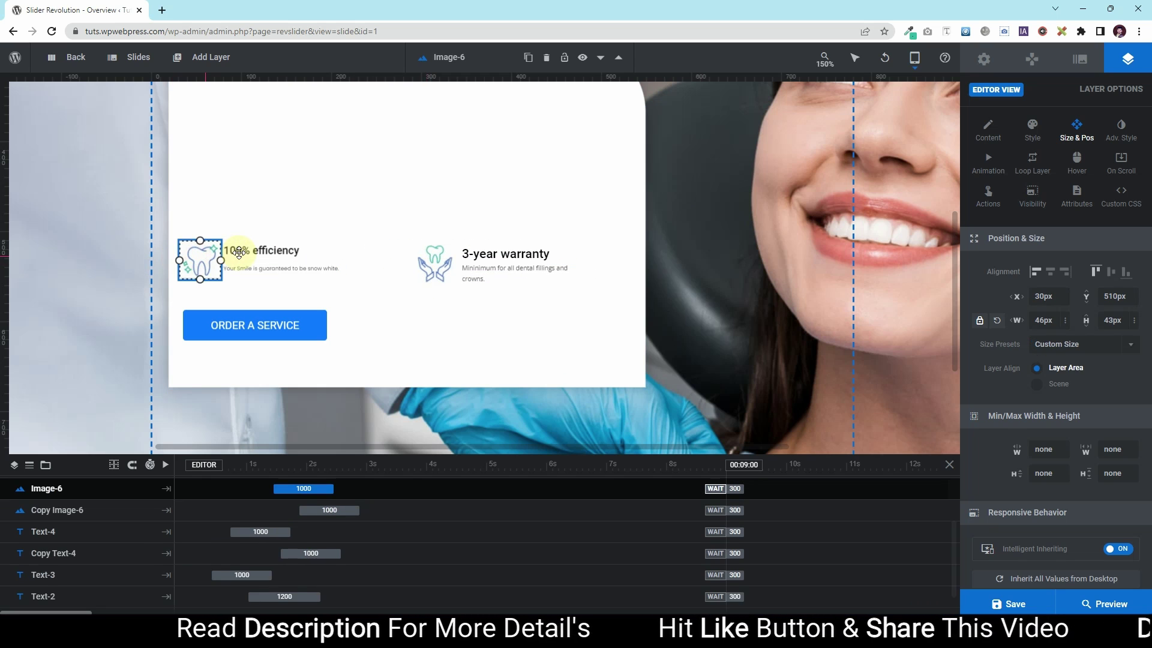
{"action": "left_click", "coordinate": [1043, 320]}
{"action": "left_click_drag", "start_coordinate": [1044, 319], "coordinate": [1030, 320]}
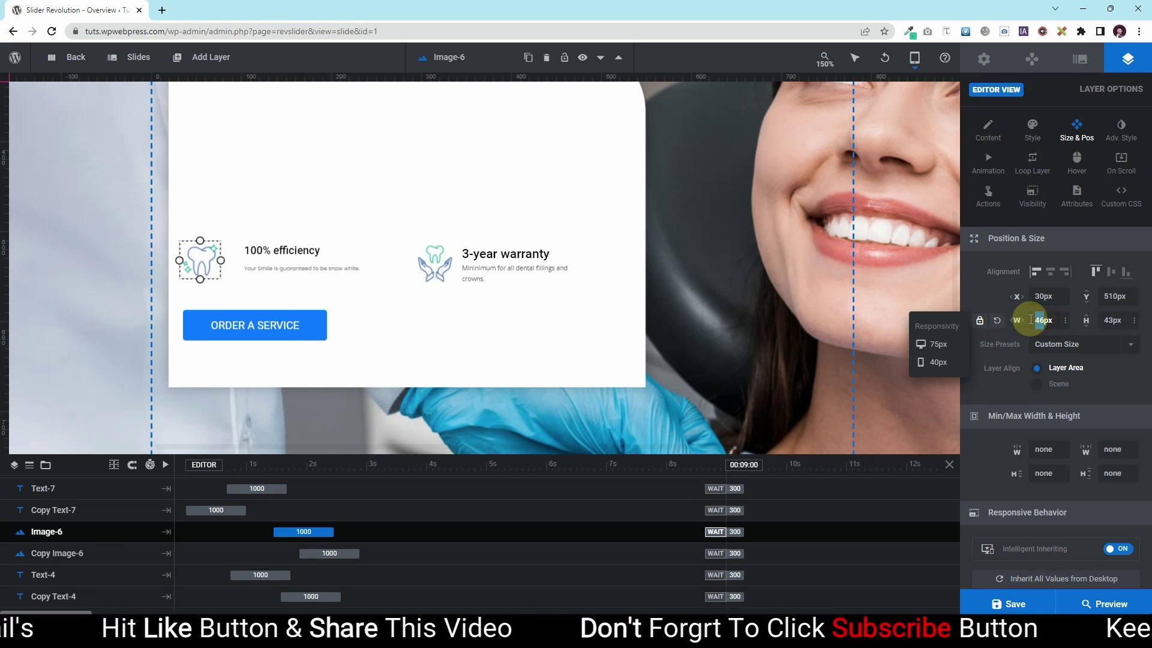
{"action": "key", "text": "Return"}
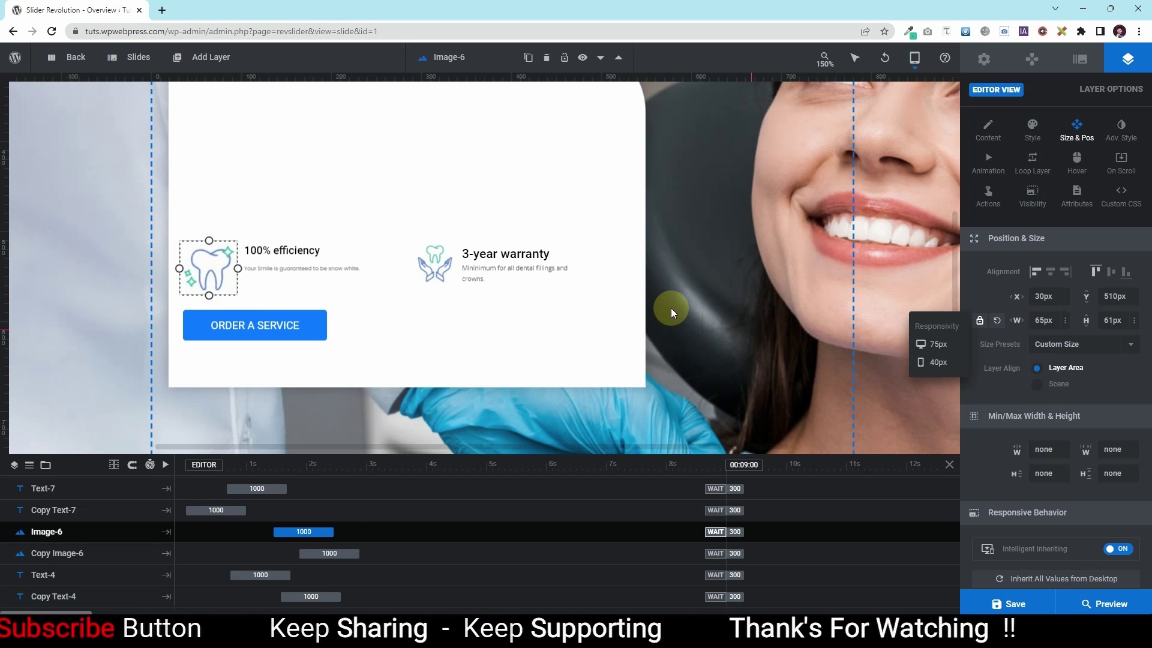
- Set the 3-year warranty icon's width to 65 px and move it clear of its text to X 273 px, Y 504 px
{"action": "left_click", "coordinate": [435, 276]}
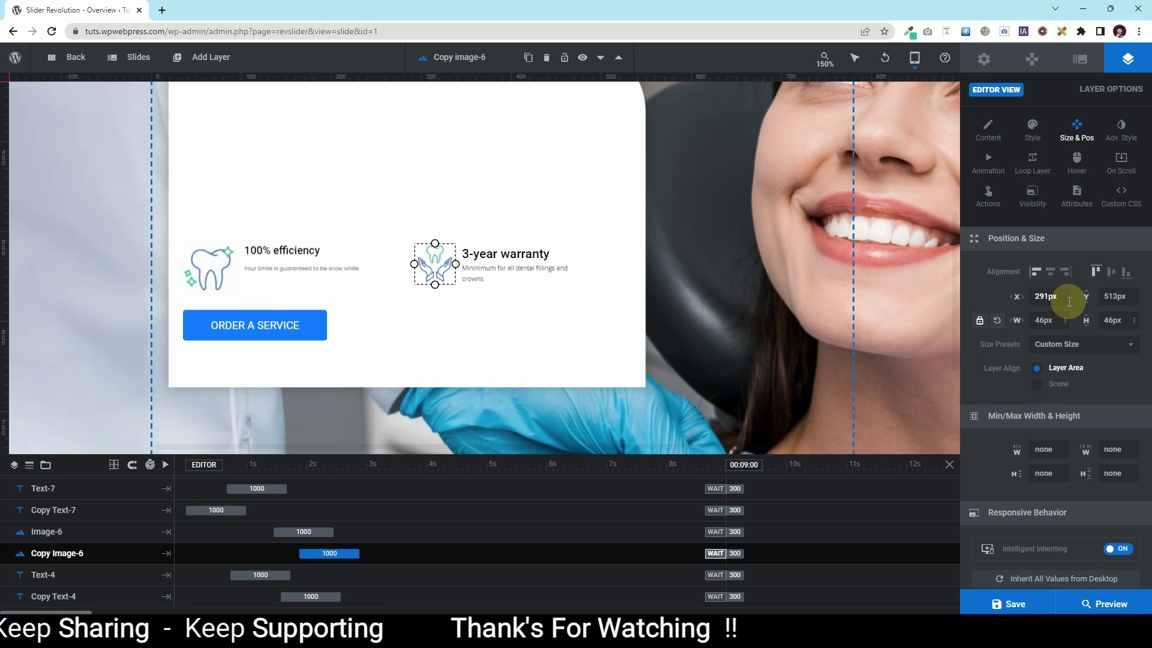
{"action": "double_click", "coordinate": [1043, 320]}
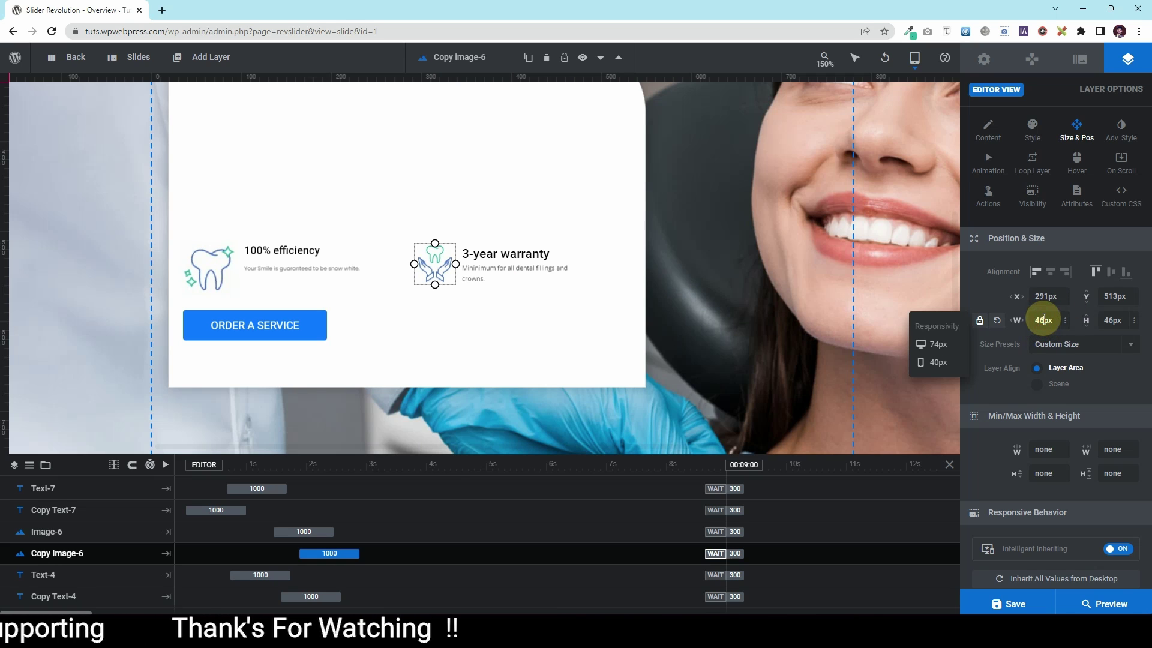
{"action": "type", "text": "65"}
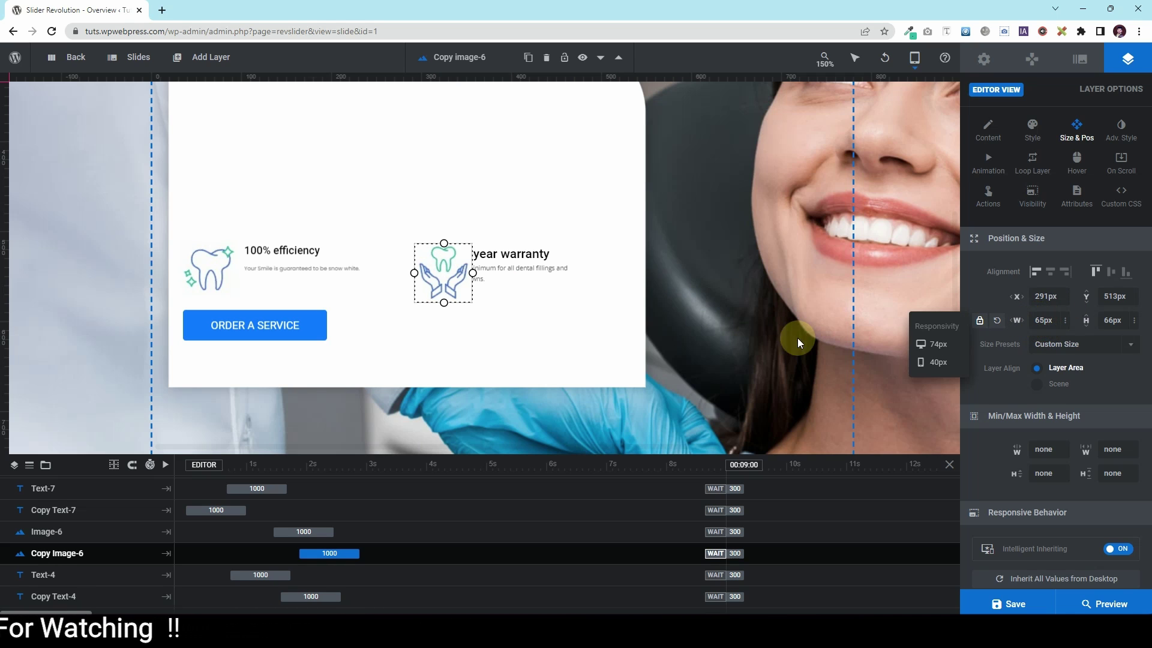
{"action": "left_click_drag", "start_coordinate": [446, 282], "coordinate": [433, 273]}
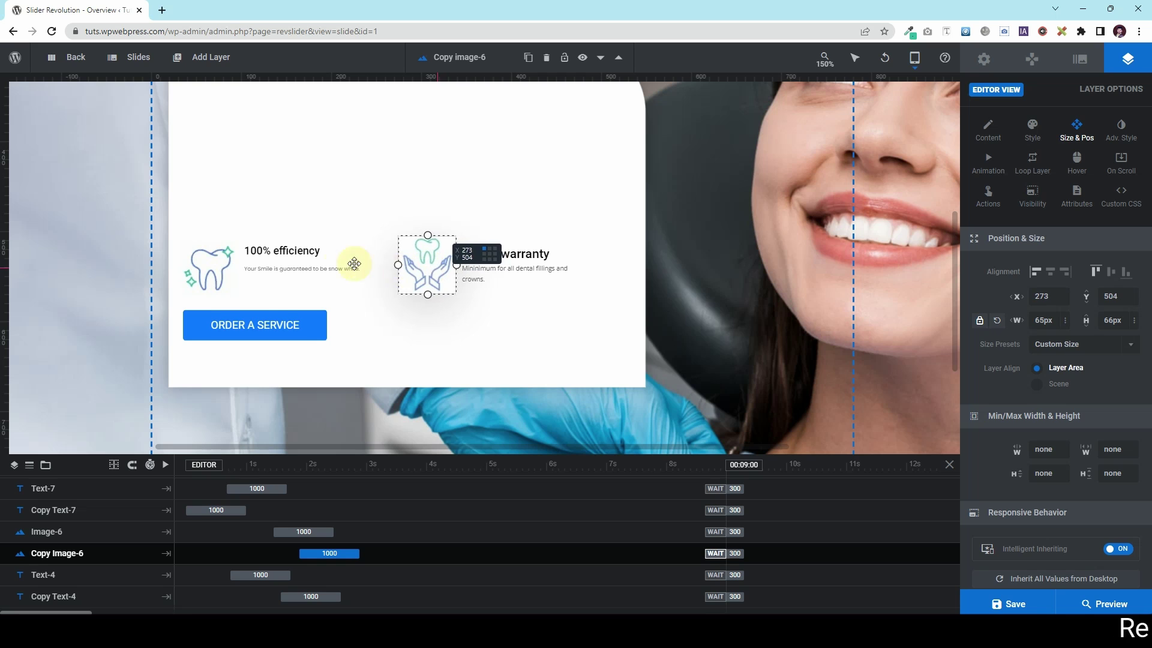
- Set the font size of the 100% efficiency and 3-year warranty headings to 18 px
{"action": "left_click", "coordinate": [301, 251]}
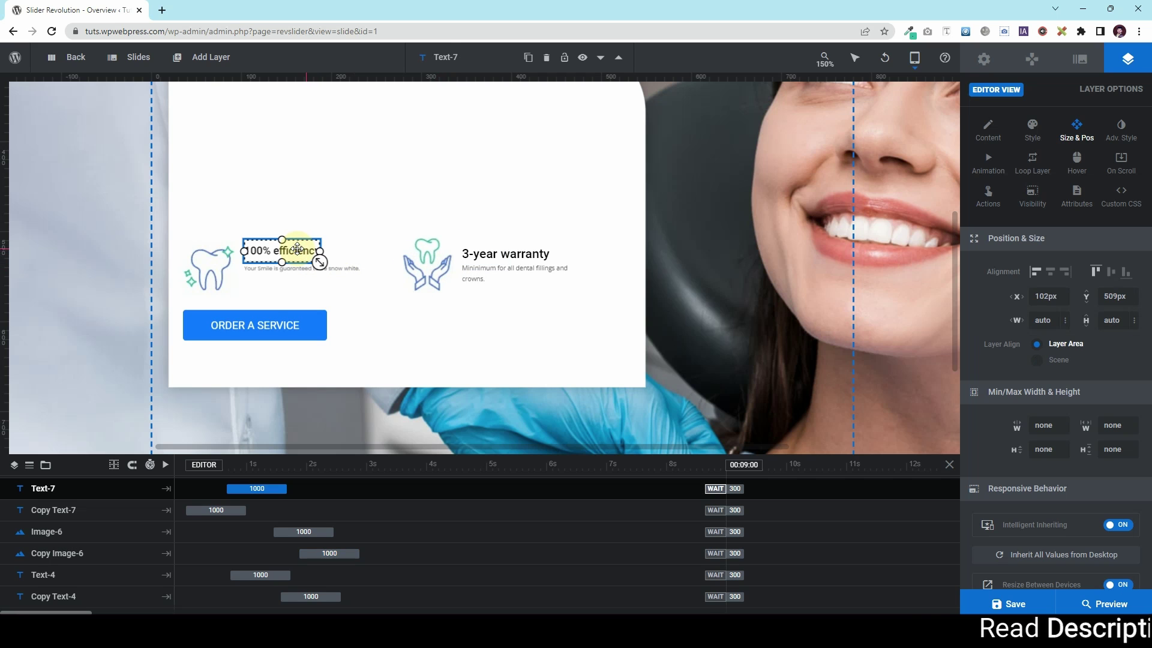
{"action": "left_click", "coordinate": [1033, 129]}
{"action": "left_click", "coordinate": [1044, 272]}
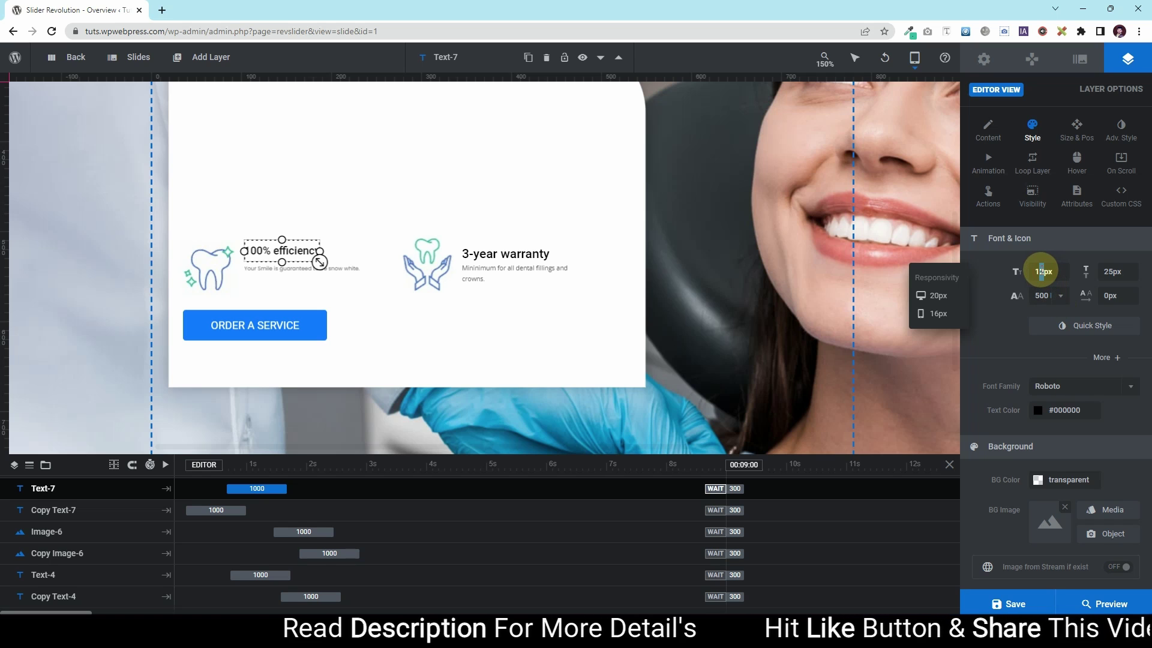
{"action": "type", "text": "18"}
{"action": "left_click", "coordinate": [525, 252]}
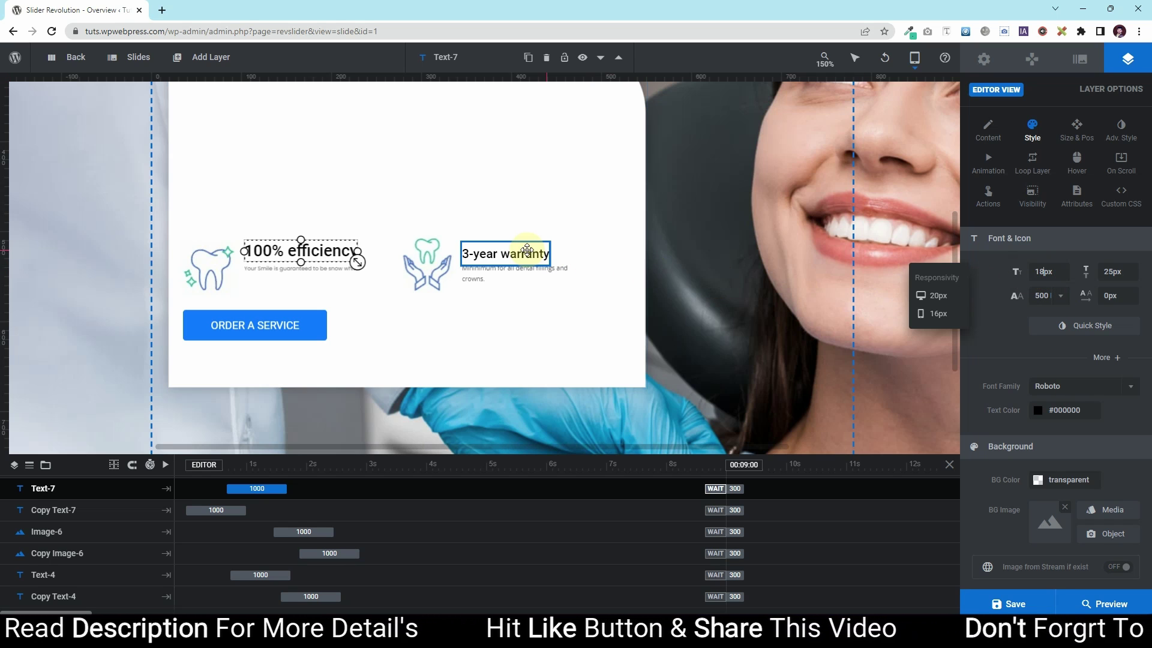
{"action": "left_click", "coordinate": [1044, 272]}
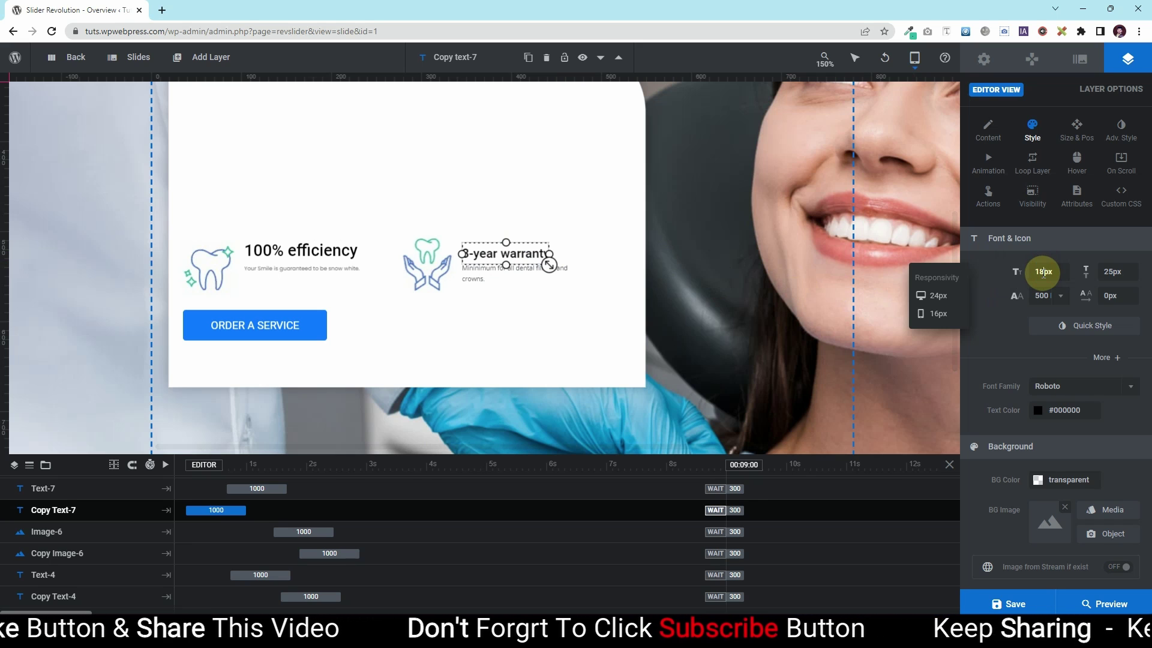
- Set the description below 100% efficiency to a 15 px font size and 15 px line height
{"action": "left_click", "coordinate": [336, 269]}
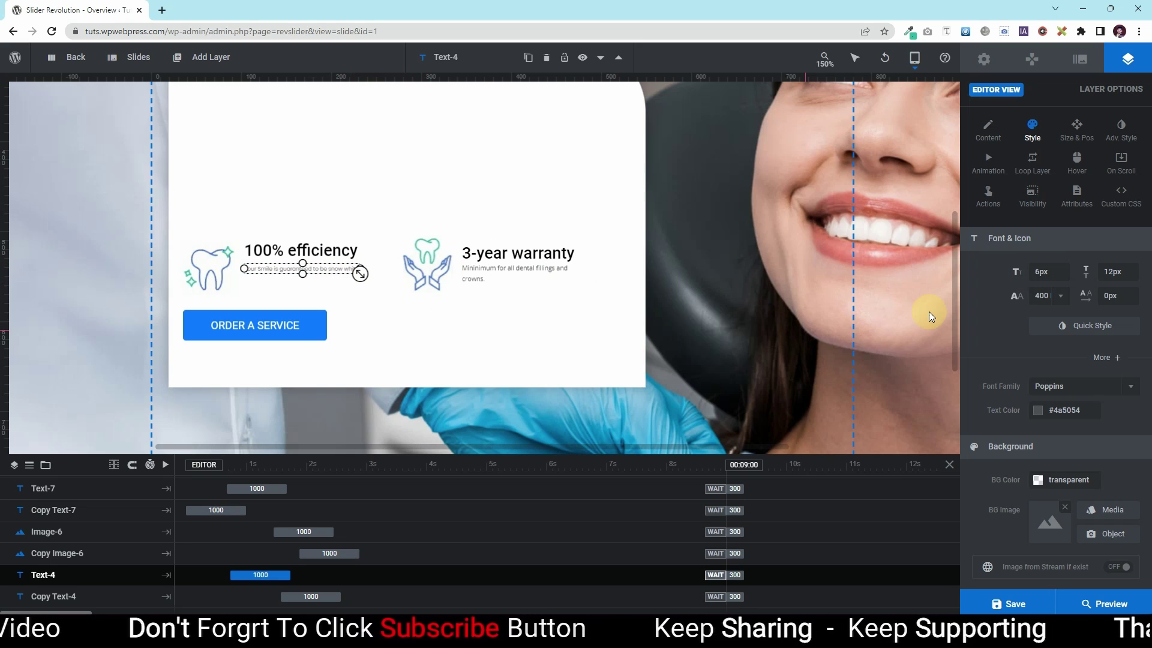
{"action": "left_click", "coordinate": [1041, 272]}
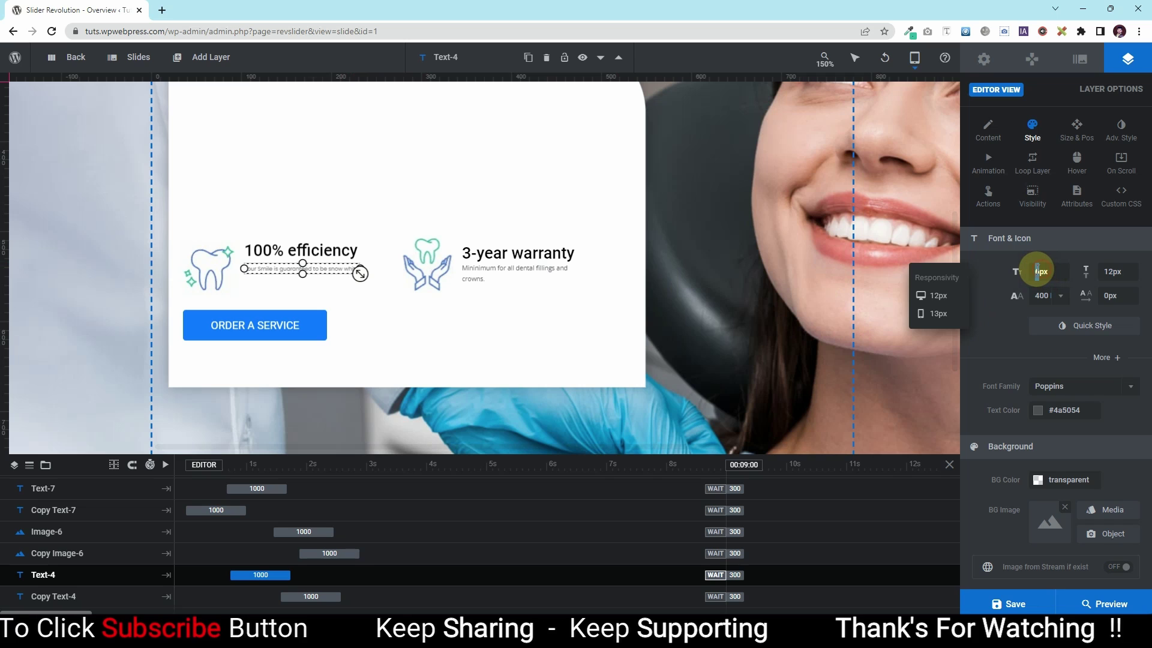
{"action": "type", "text": "15"}
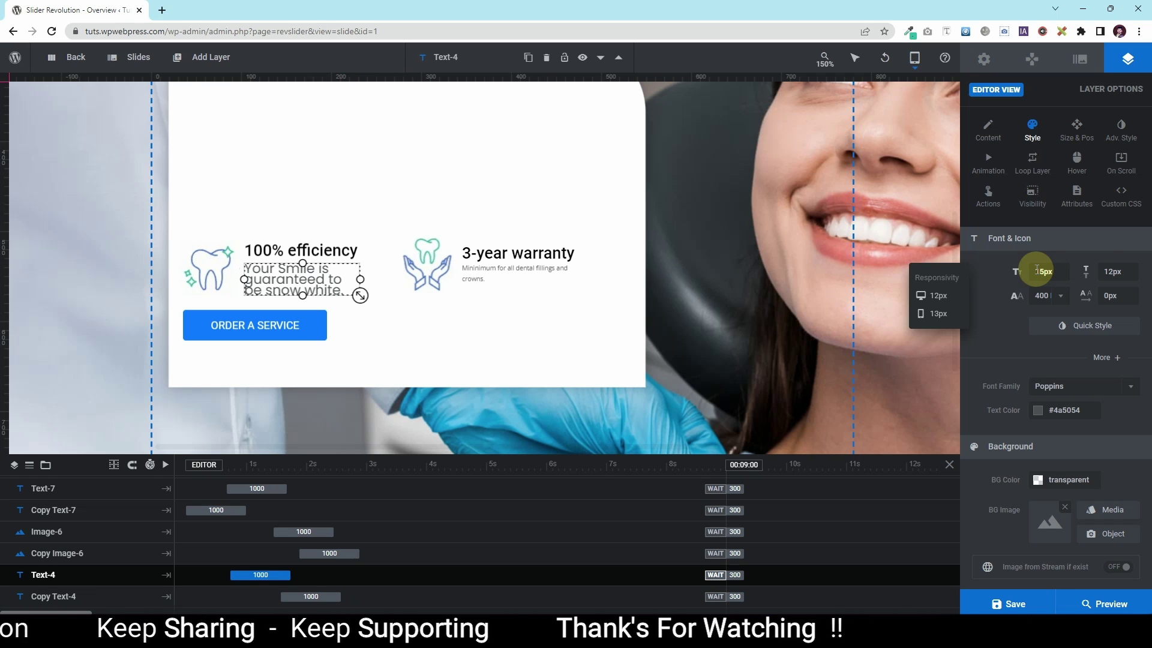
{"action": "left_click", "coordinate": [1111, 273]}
{"action": "type", "text": "15"}
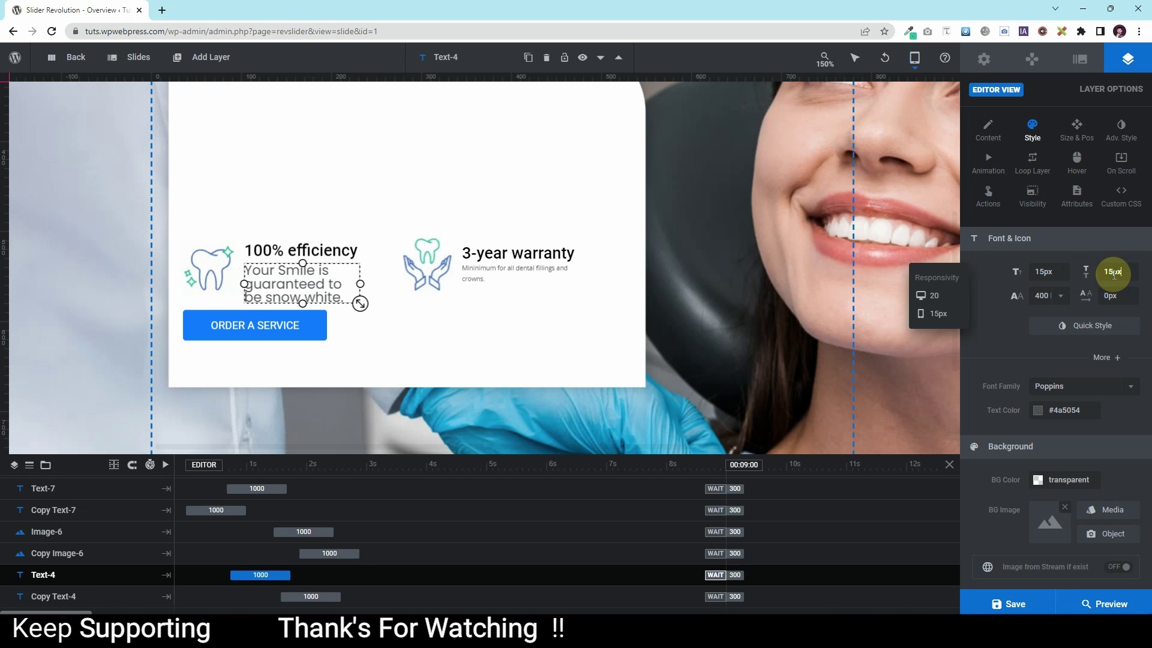
- Set the description below 3-year warranty to a 16 px font size and 15 px line height
{"action": "left_click", "coordinate": [514, 277]}
{"action": "left_click", "coordinate": [1037, 272]}
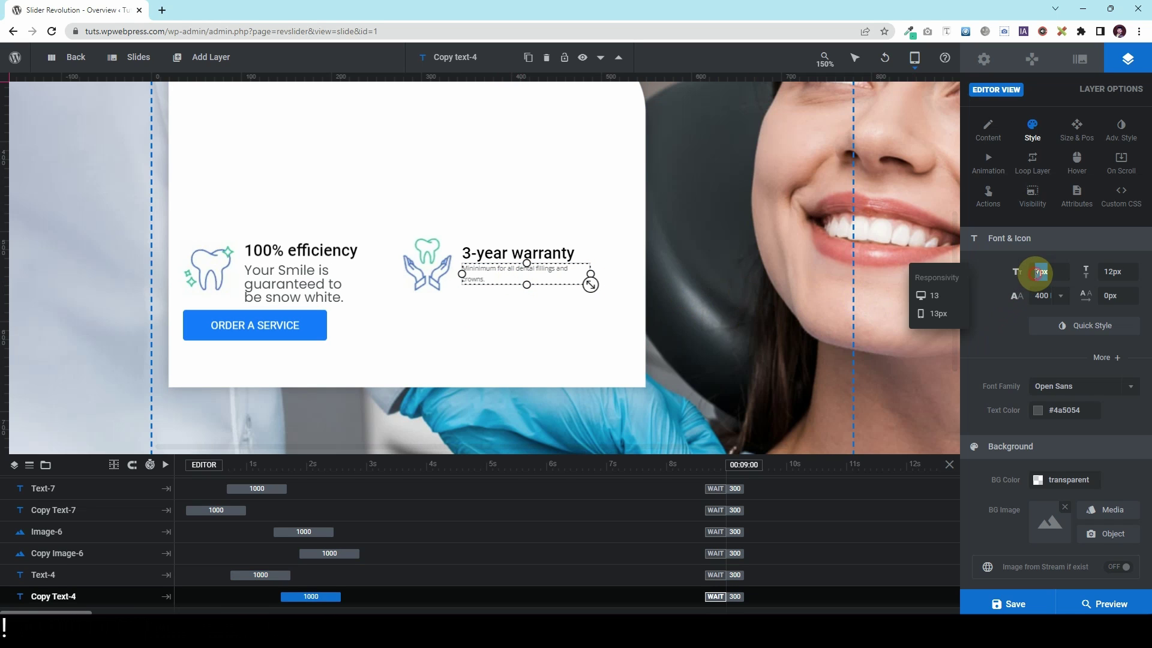
{"action": "type", "text": "16"}
{"action": "left_click", "coordinate": [1113, 273]}
{"action": "type", "text": "1"}
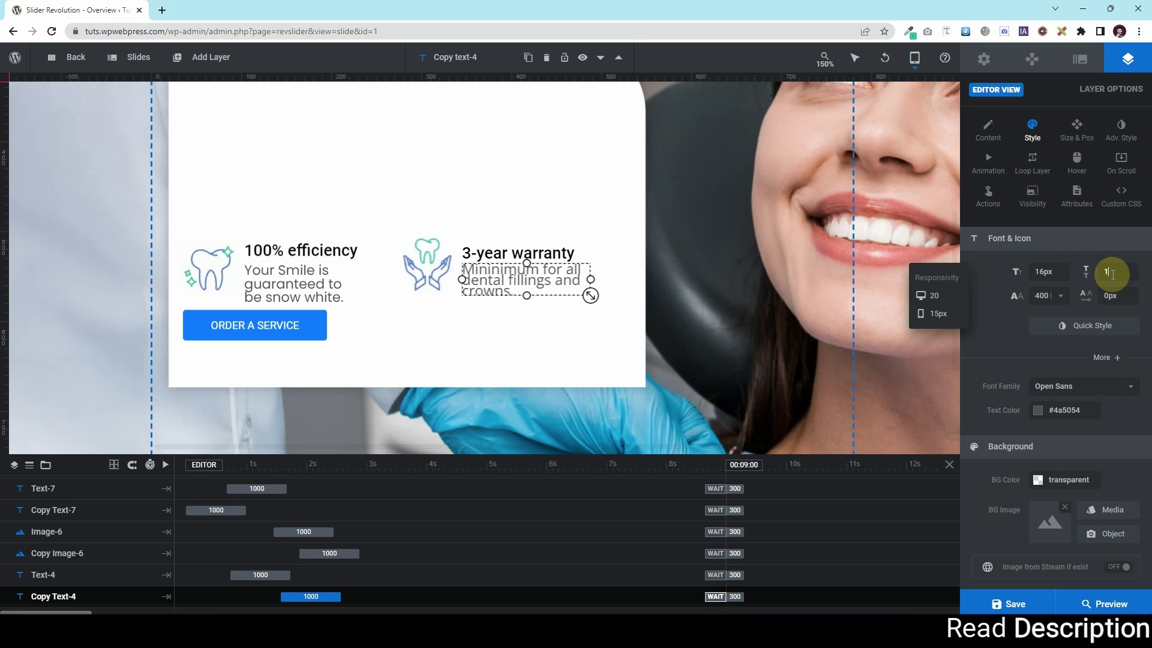
{"action": "type", "text": "5"}
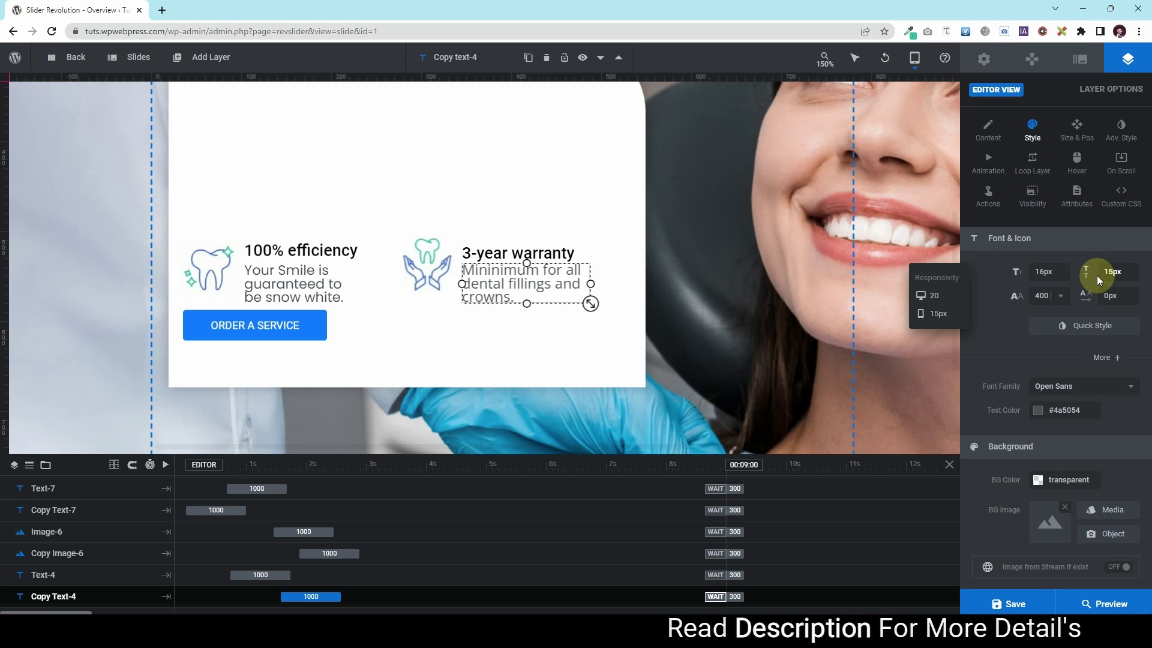
- Set the font size of the descriptions below 100% efficiency and 3-year warranty to 13 px
{"action": "left_click", "coordinate": [318, 291]}
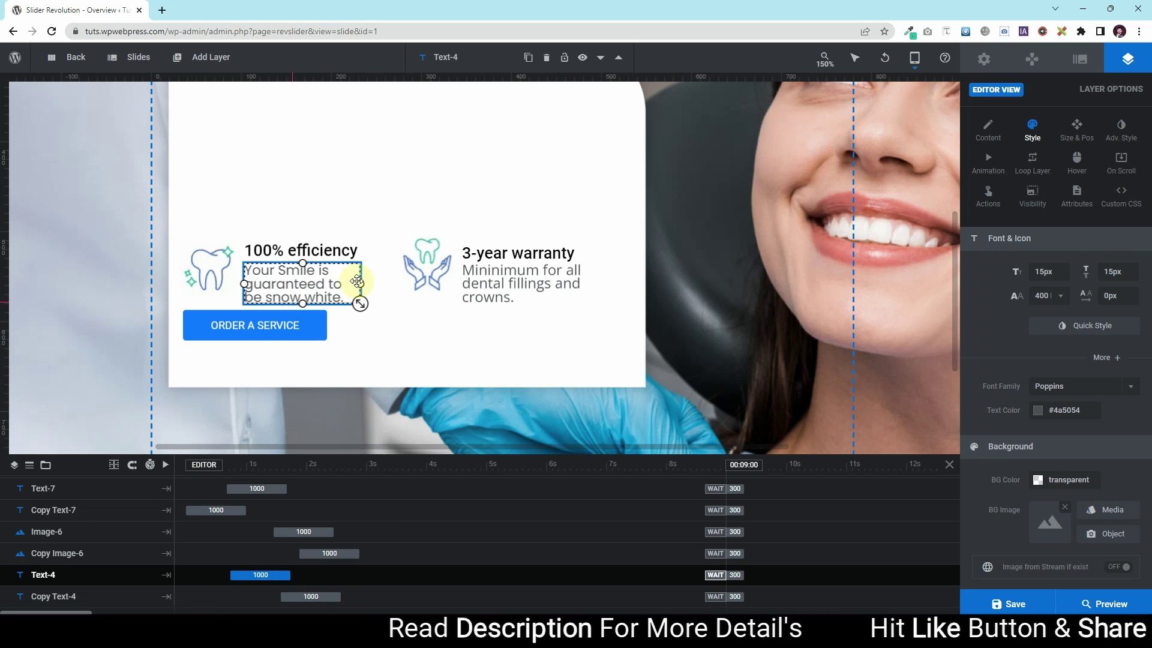
{"action": "left_click", "coordinate": [1043, 281]}
{"action": "left_click", "coordinate": [1044, 271]}
{"action": "type", "text": "16"}
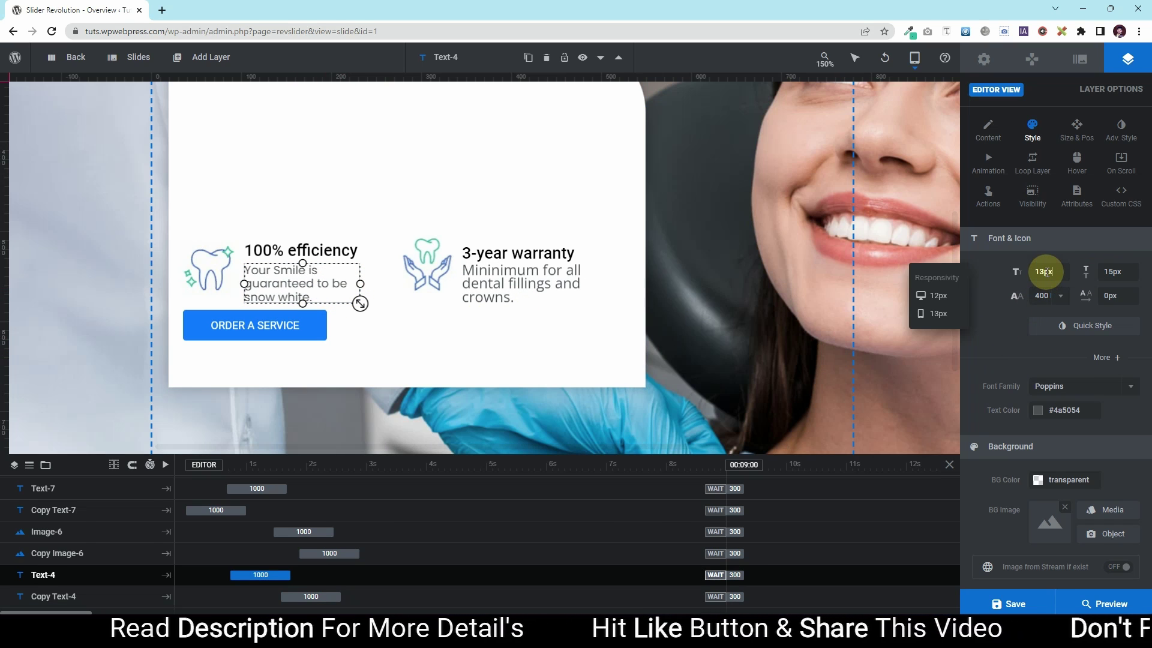
{"action": "left_click", "coordinate": [477, 279]}
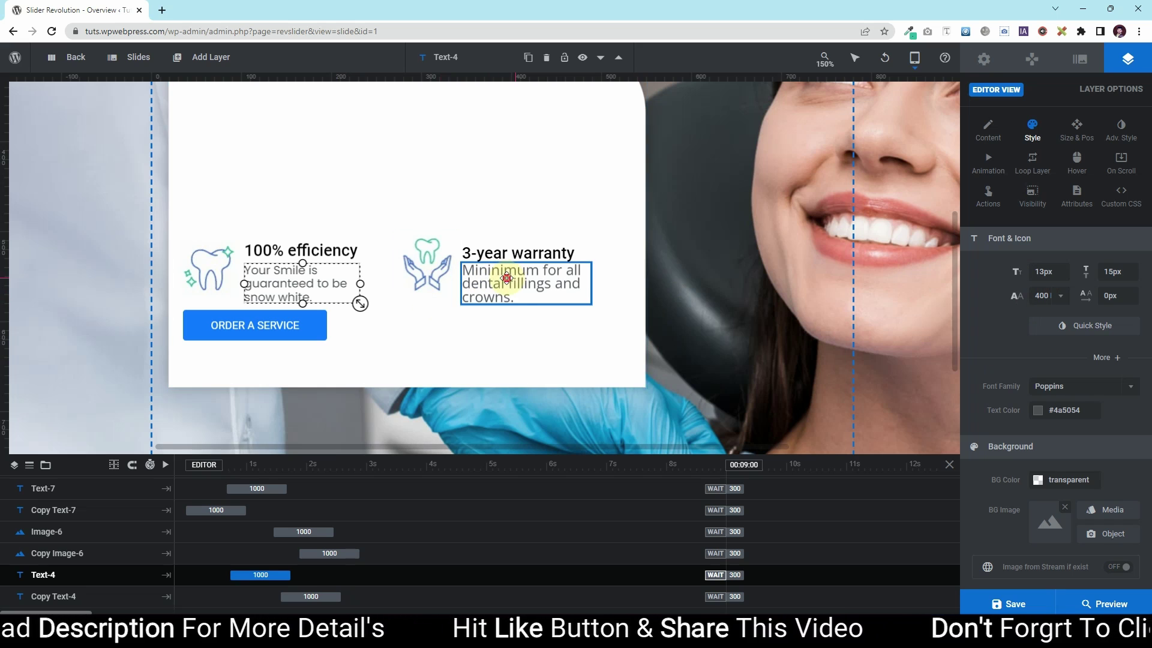
{"action": "left_click", "coordinate": [1043, 272]}
{"action": "type", "text": "13"}
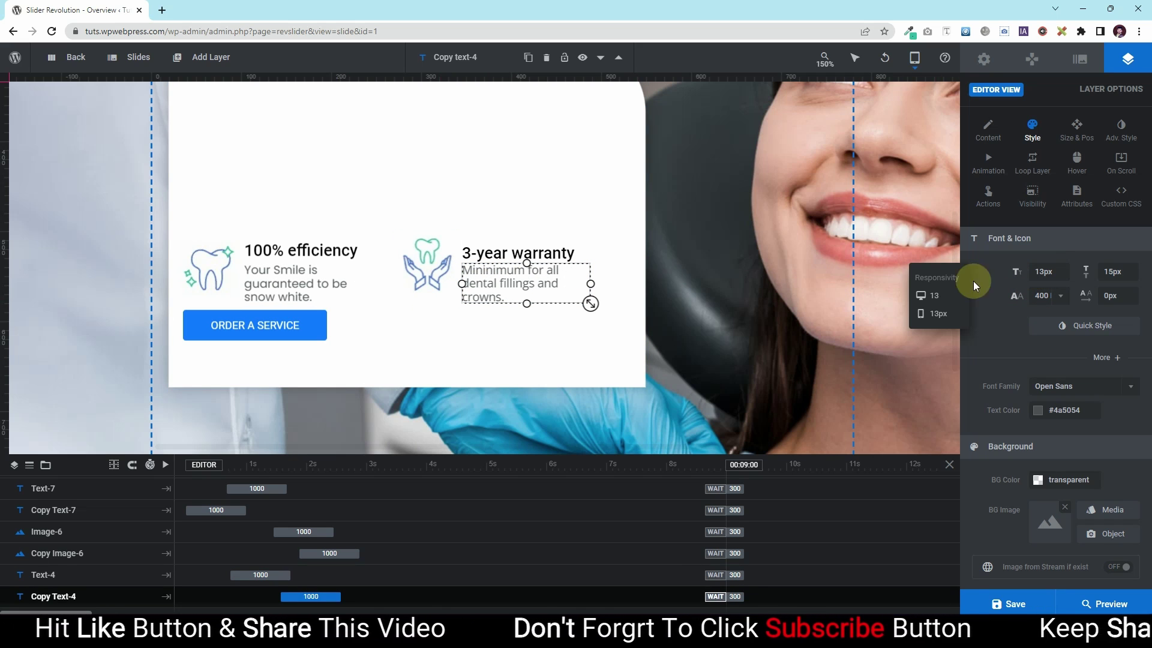
- Move the 30% OFF AIR FLOW DENTAL CLEANING headline onto the white card at X 37 px, Y 387 px
{"action": "left_click", "coordinate": [539, 335]}
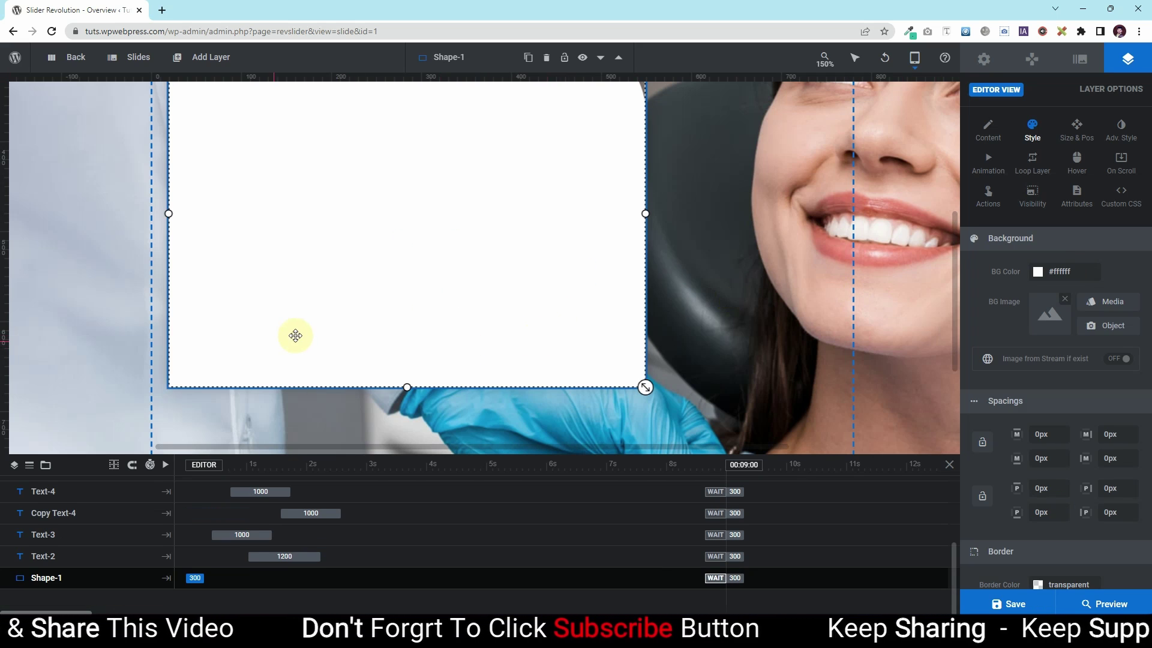
{"action": "left_click", "coordinate": [279, 404]}
{"action": "scroll", "coordinate": [322, 246], "scroll_direction": "up", "scroll_amount": 3}
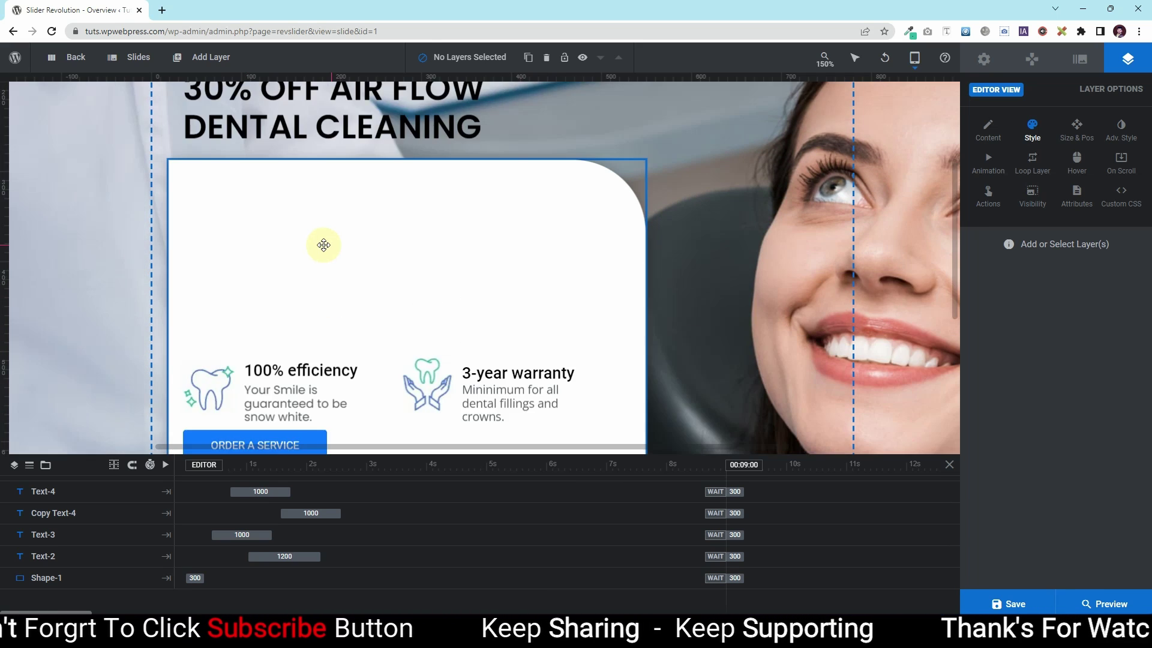
{"action": "left_click_drag", "start_coordinate": [316, 177], "coordinate": [291, 372]}
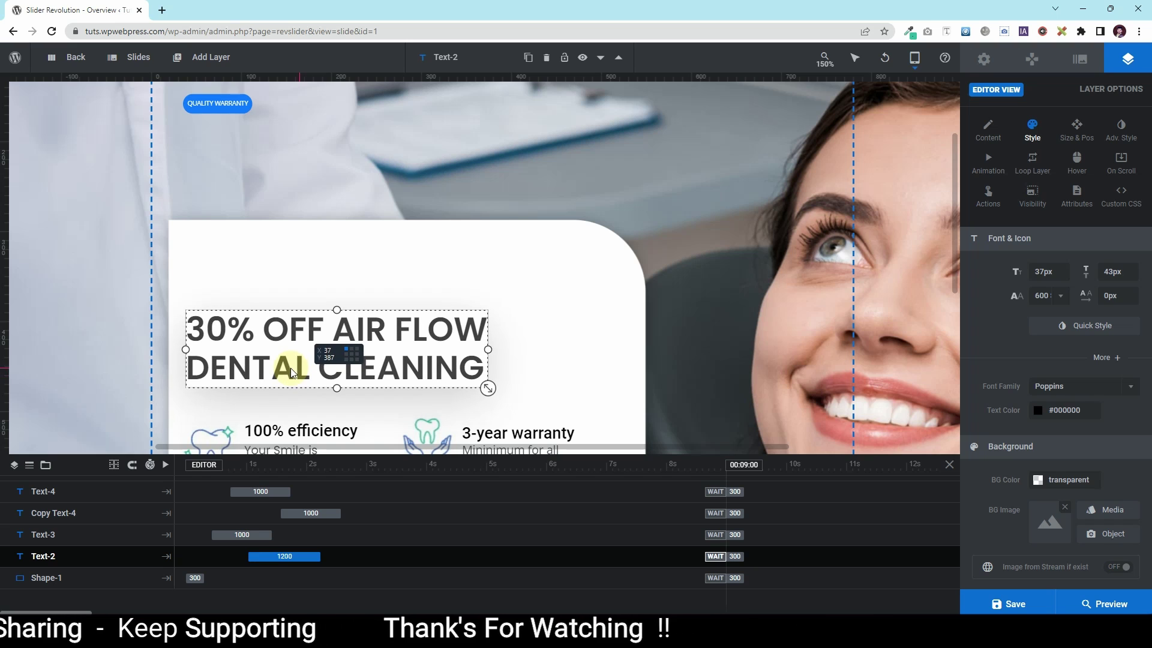
- Enlarge the QUALITY WARRANTY badge to a 9 px font size and move it above the headline to X 38 px, Y 328 px
{"action": "left_click", "coordinate": [250, 109]}
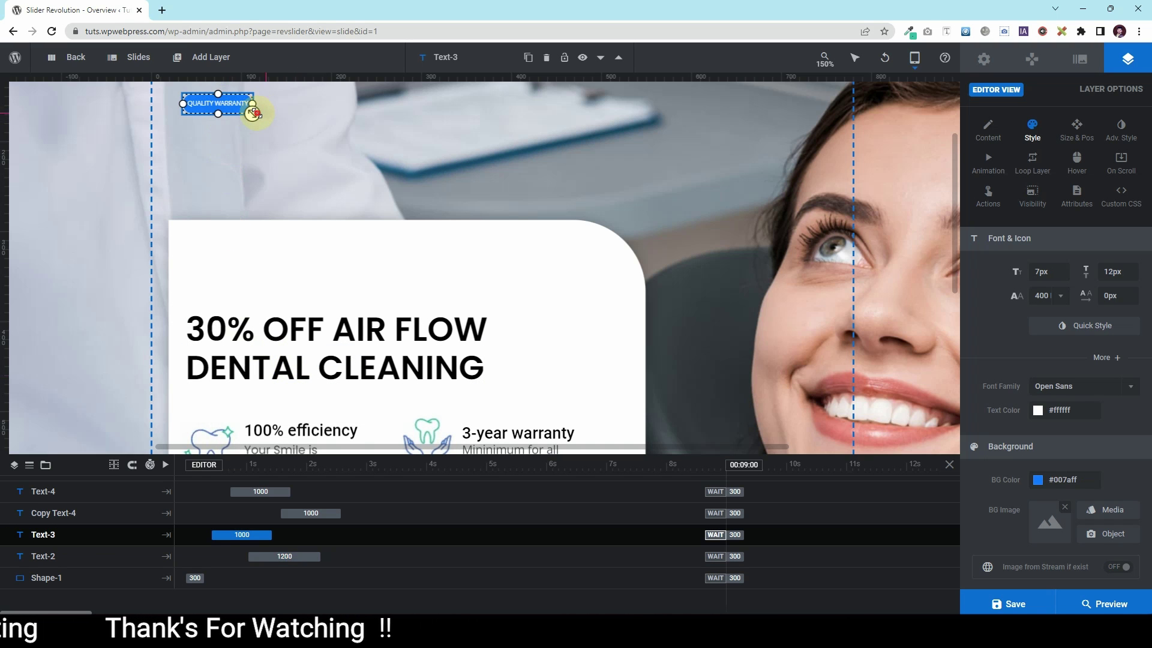
{"action": "left_click_drag", "start_coordinate": [253, 113], "coordinate": [303, 118]}
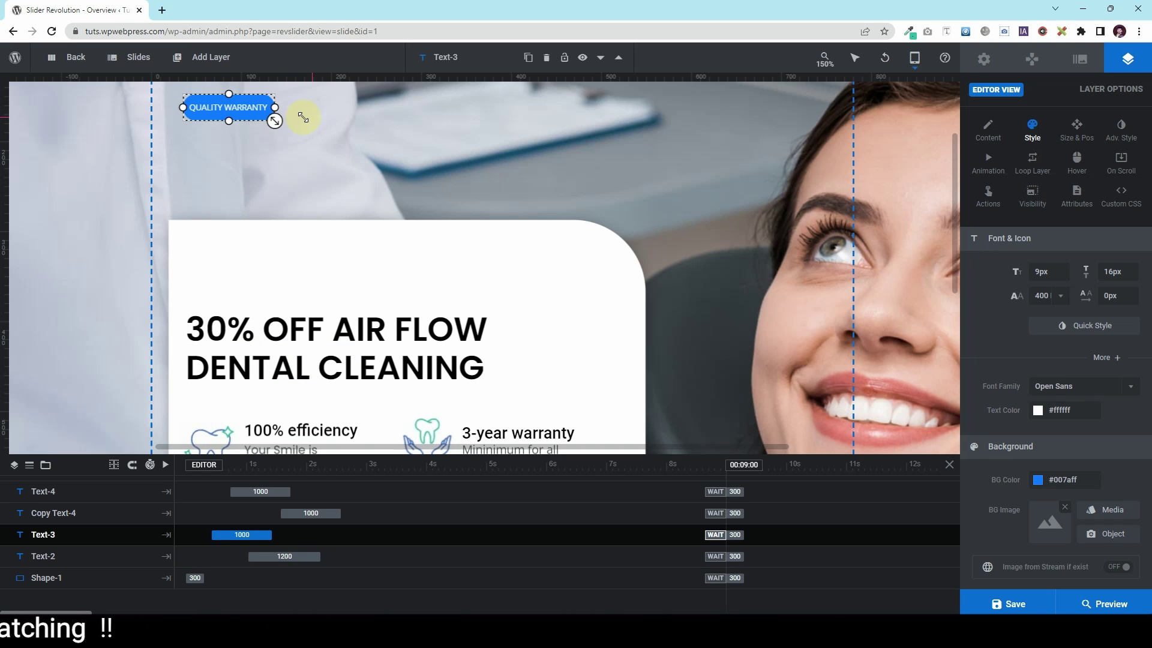
{"action": "left_click_drag", "start_coordinate": [229, 114], "coordinate": [231, 275]}
{"action": "scroll", "coordinate": [360, 270], "scroll_direction": "down", "scroll_amount": 2}
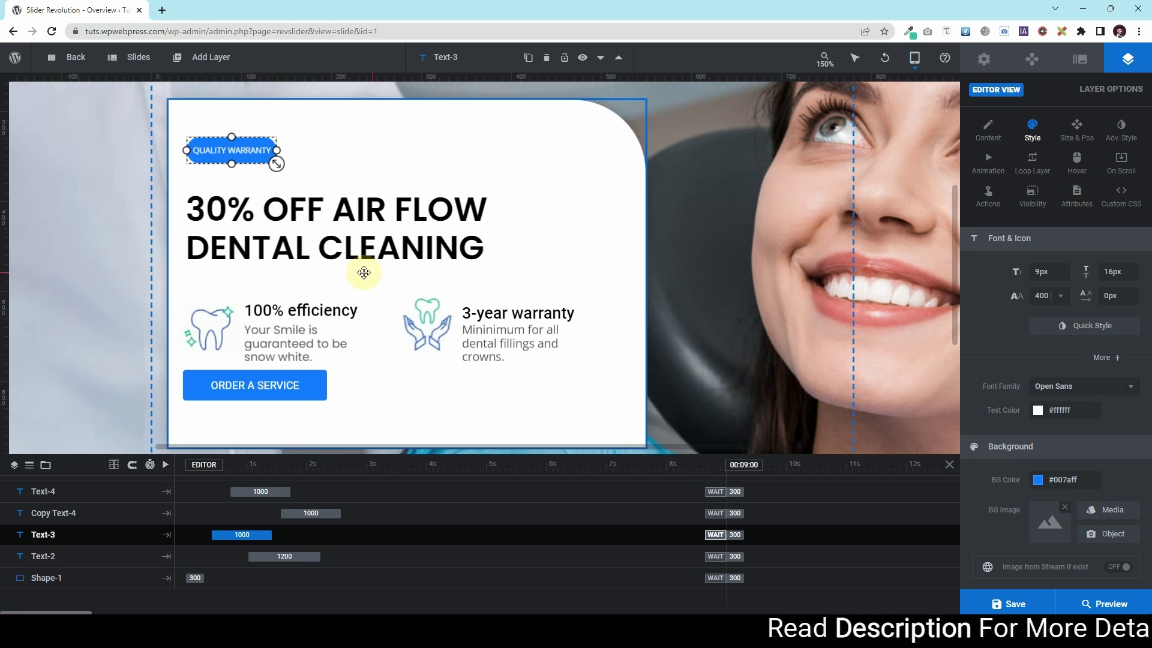
- Align the headline's X position with the QUALITY WARRANTY badge at 38 px
{"action": "left_click", "coordinate": [250, 218]}
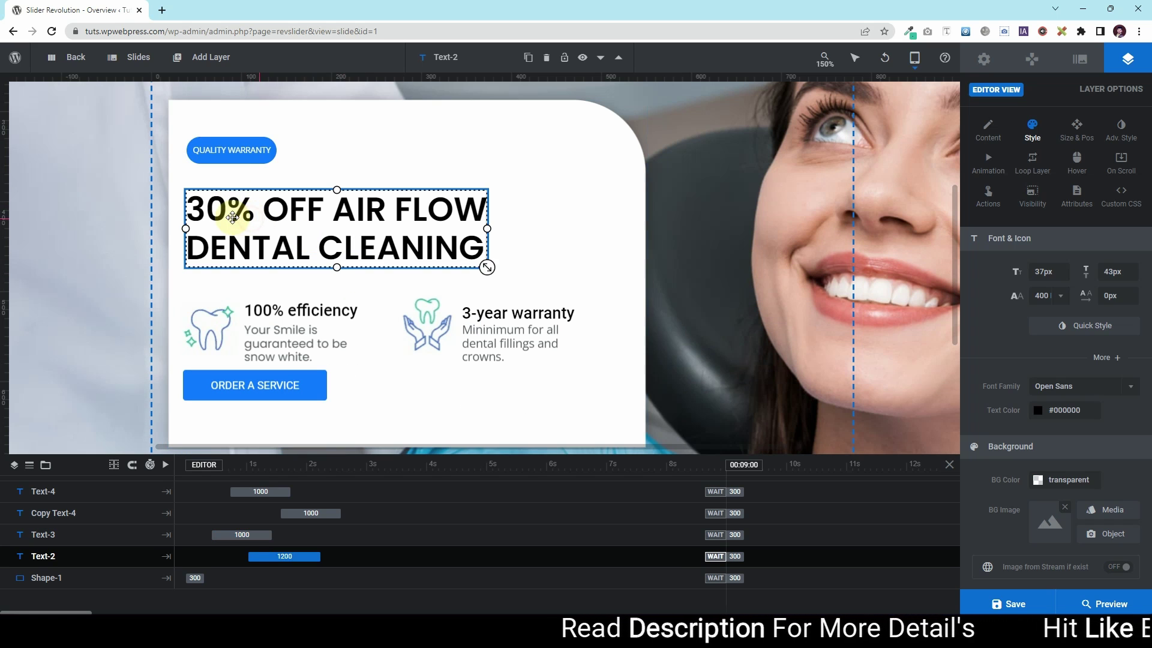
{"action": "left_click", "coordinate": [231, 147]}
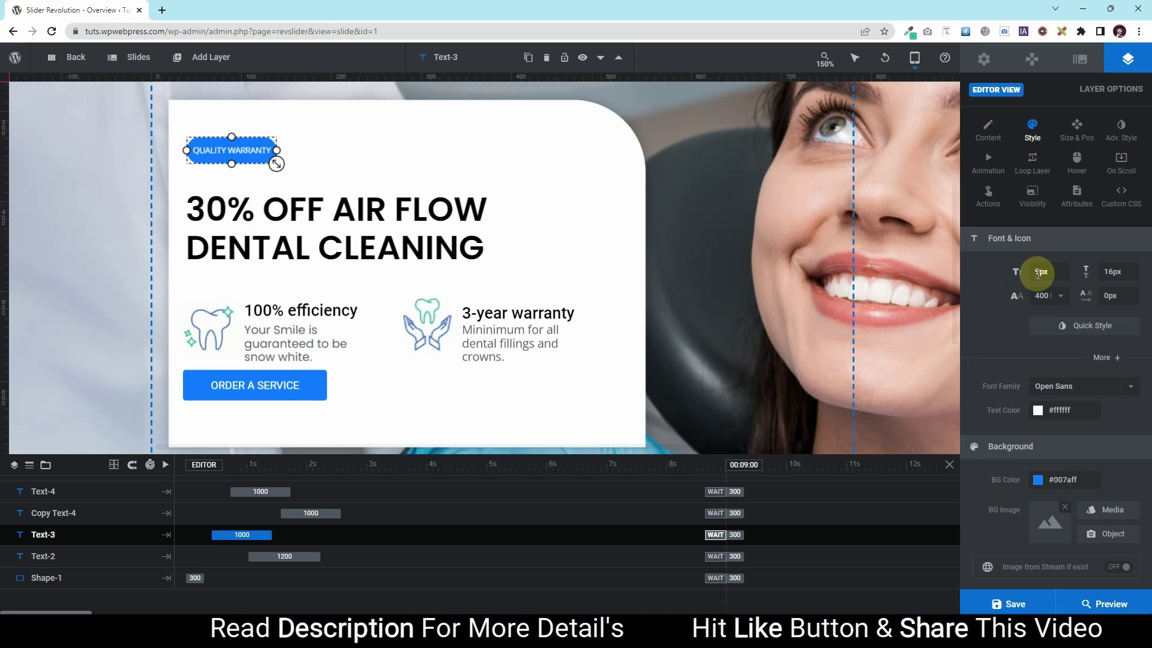
{"action": "left_click", "coordinate": [1075, 128]}
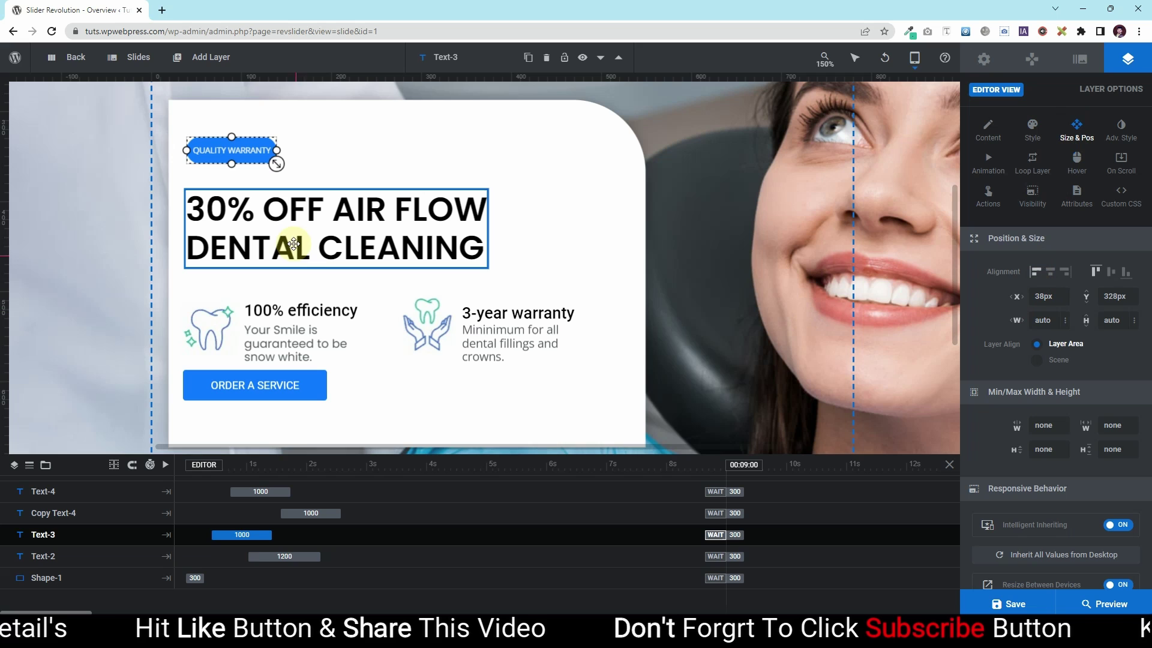
{"action": "left_click", "coordinate": [310, 210]}
{"action": "left_click", "coordinate": [1033, 296]}
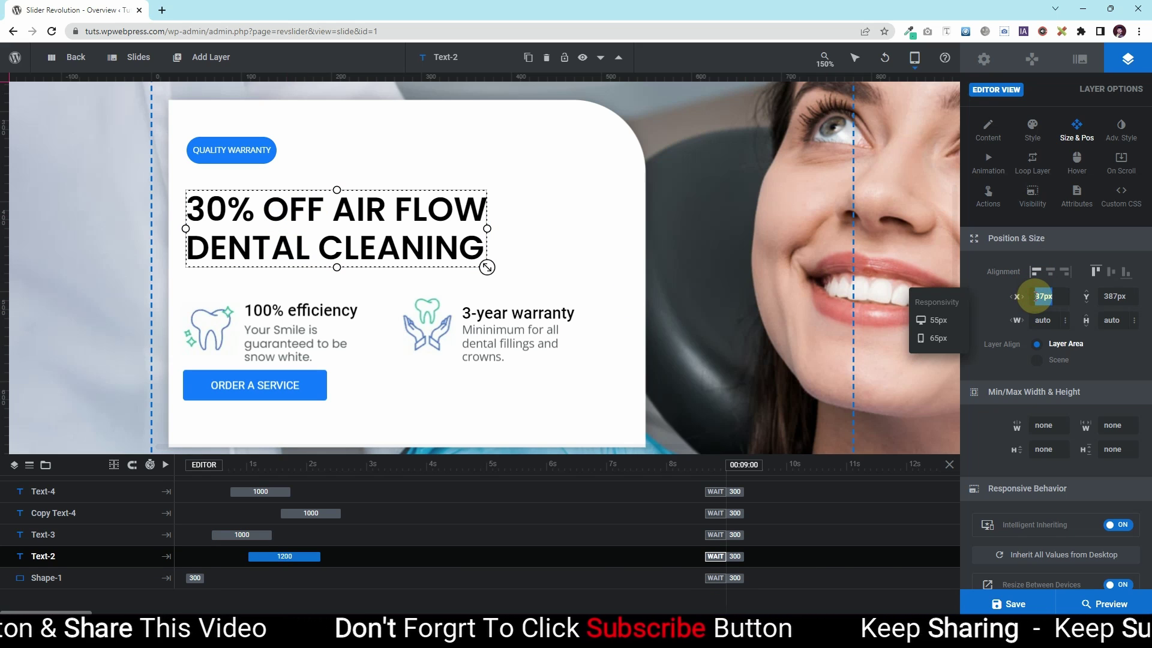
- Set the 100% efficiency tooth icon's X position to 38 px
{"action": "left_click", "coordinate": [234, 316]}
{"action": "left_click", "coordinate": [273, 324], "text": "shift"}
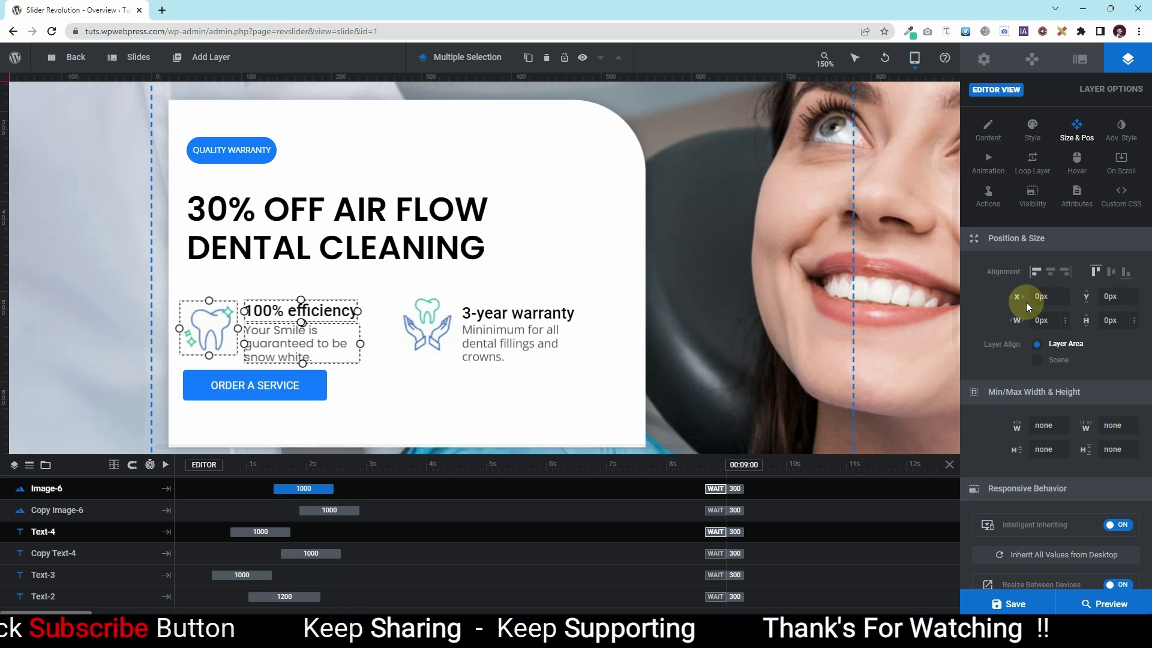
{"action": "left_click", "coordinate": [197, 322]}
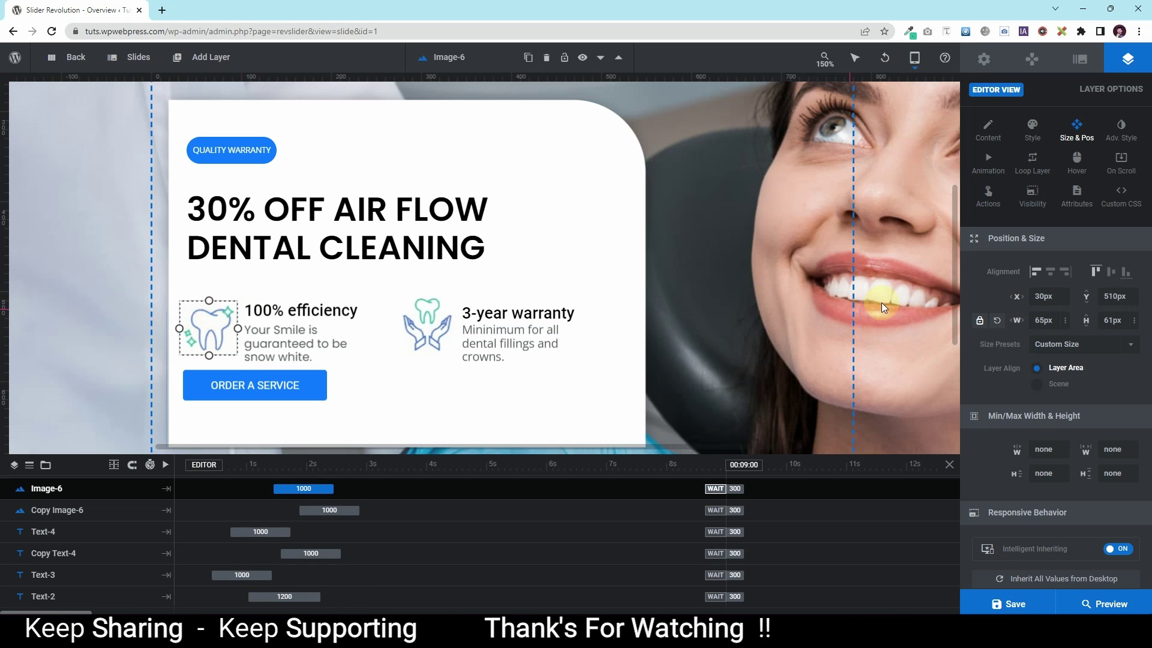
{"action": "left_click", "coordinate": [1035, 298]}
{"action": "double_click", "coordinate": [1044, 296]}
{"action": "type", "text": "38"}
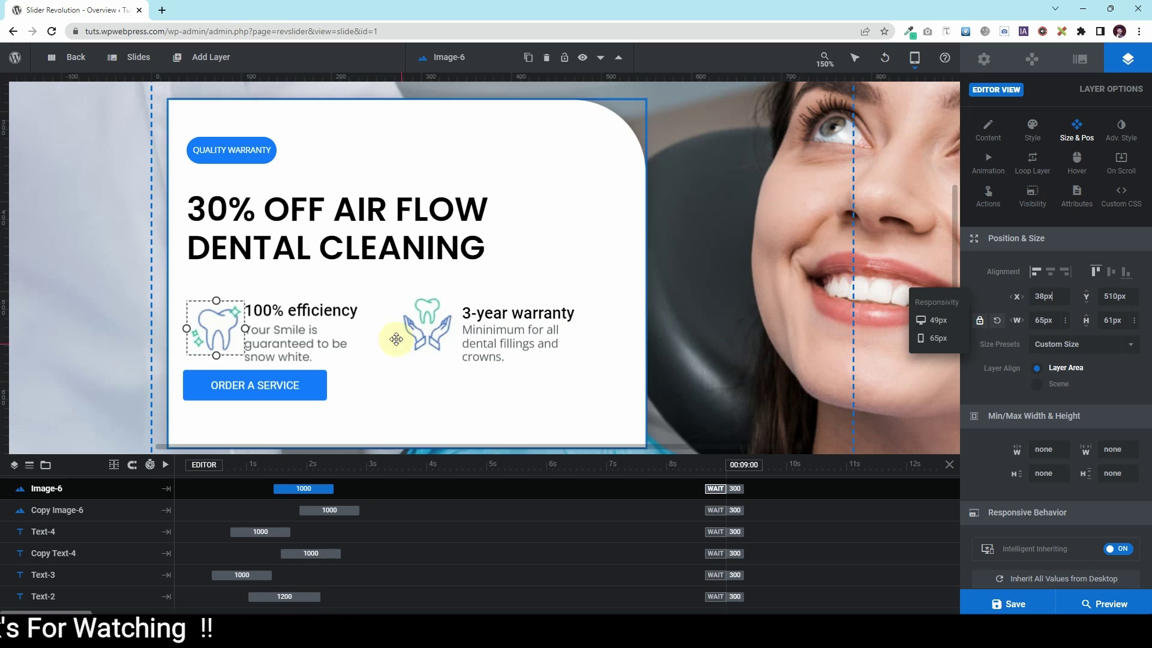
- Move the 100% efficiency texts clear of the tooth icon and lower the ORDER A SERVICE button to X 37 px, Y 605 px
{"action": "left_click_drag", "start_coordinate": [293, 311], "coordinate": [257, 342]}
{"action": "scroll", "coordinate": [290, 337], "scroll_direction": "down", "scroll_amount": 1}
{"action": "left_click", "coordinate": [256, 336]}
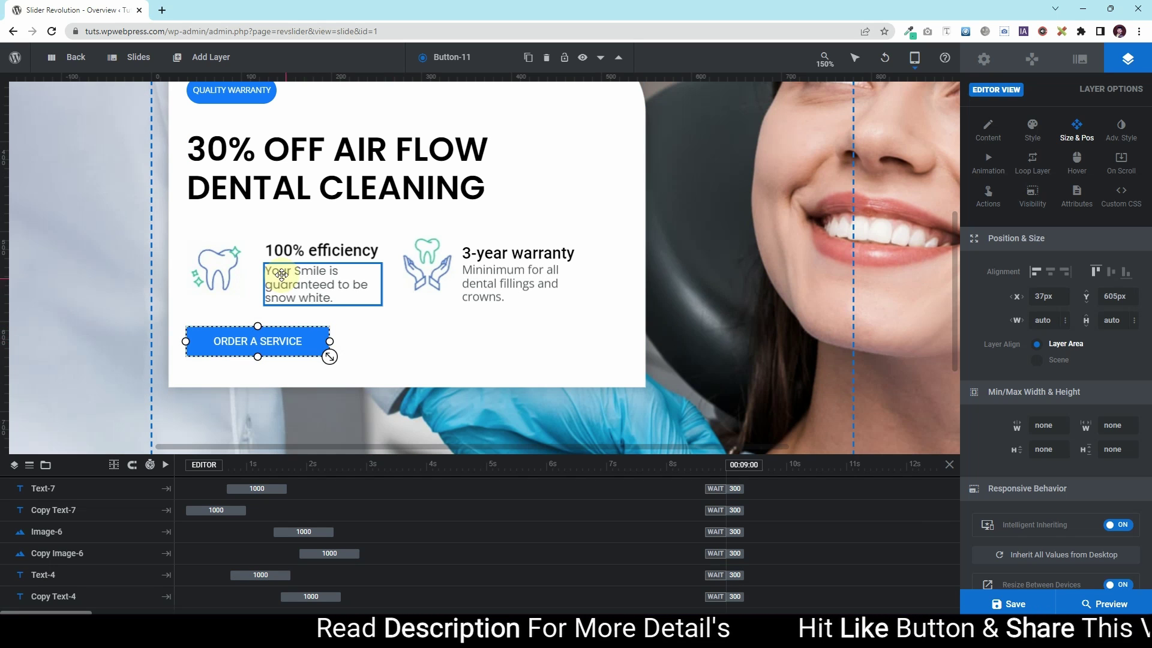
- Position the 100% efficiency heading at X 108 px, Y 514 px and its description at about X 111 px, Y 544 px
{"action": "mouse_move", "coordinate": [280, 277]}
{"action": "left_mouse_down"}
{"action": "mouse_move", "coordinate": [284, 293]}
{"action": "mouse_move", "coordinate": [289, 251]}
{"action": "mouse_move", "coordinate": [283, 261]}
{"action": "left_mouse_up"}
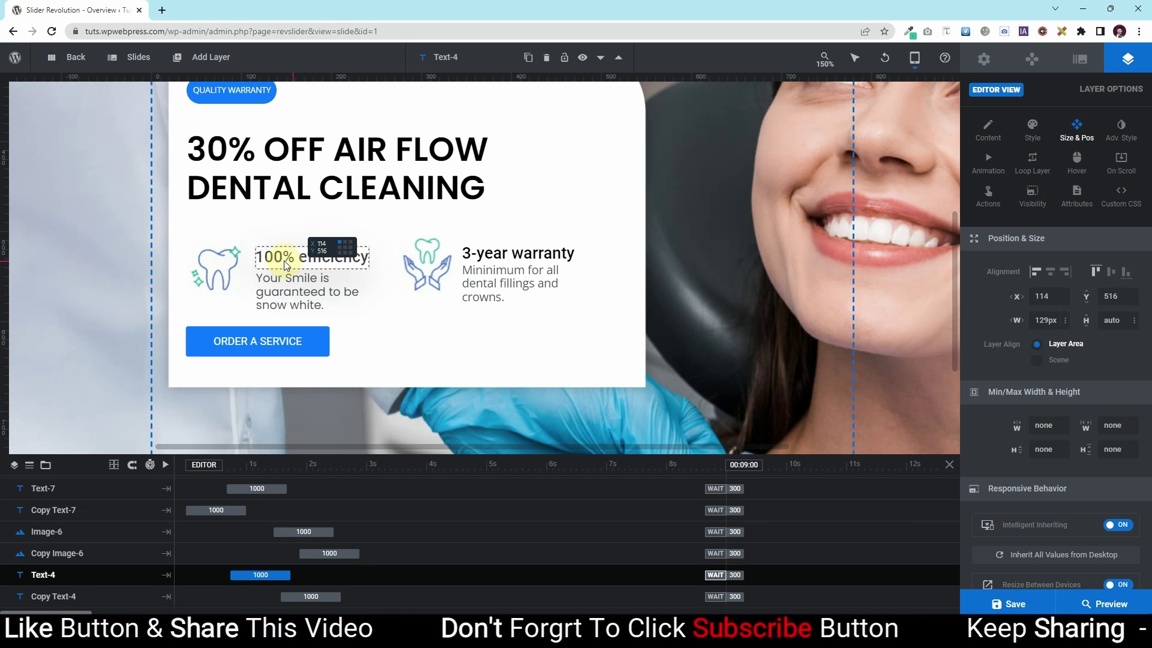
{"action": "left_click", "coordinate": [274, 258]}
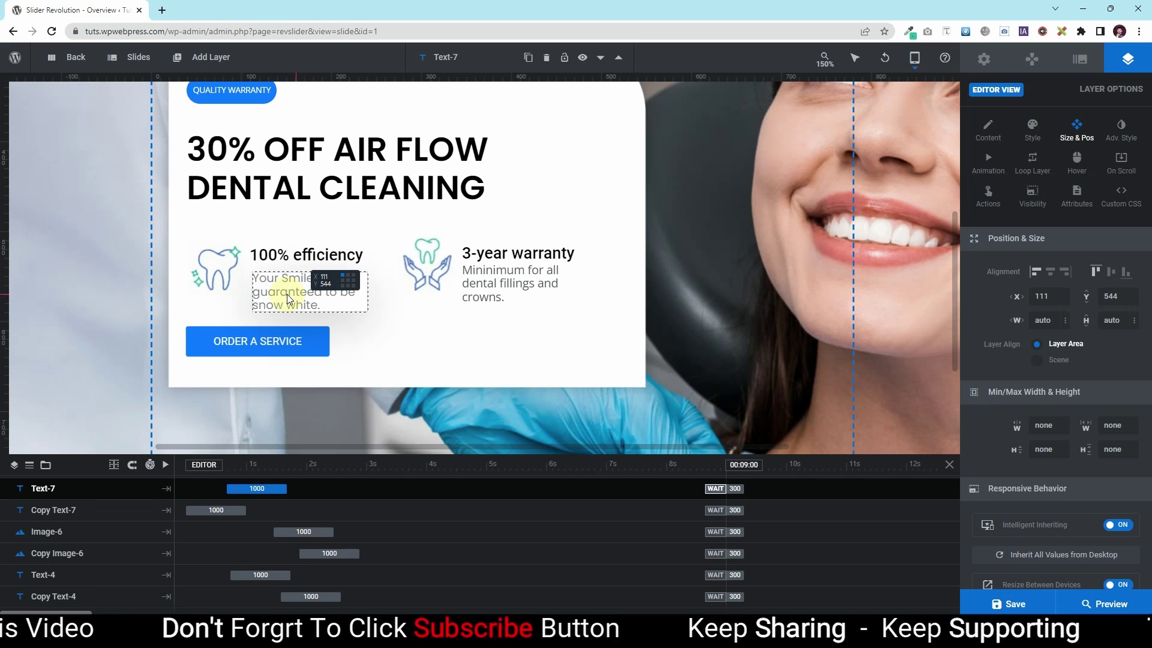
{"action": "left_click", "coordinate": [286, 294]}
- Move the 3-year warranty icon away from its text to X 262 px and set its Y position to 510 px
{"action": "left_click", "coordinate": [444, 264]}
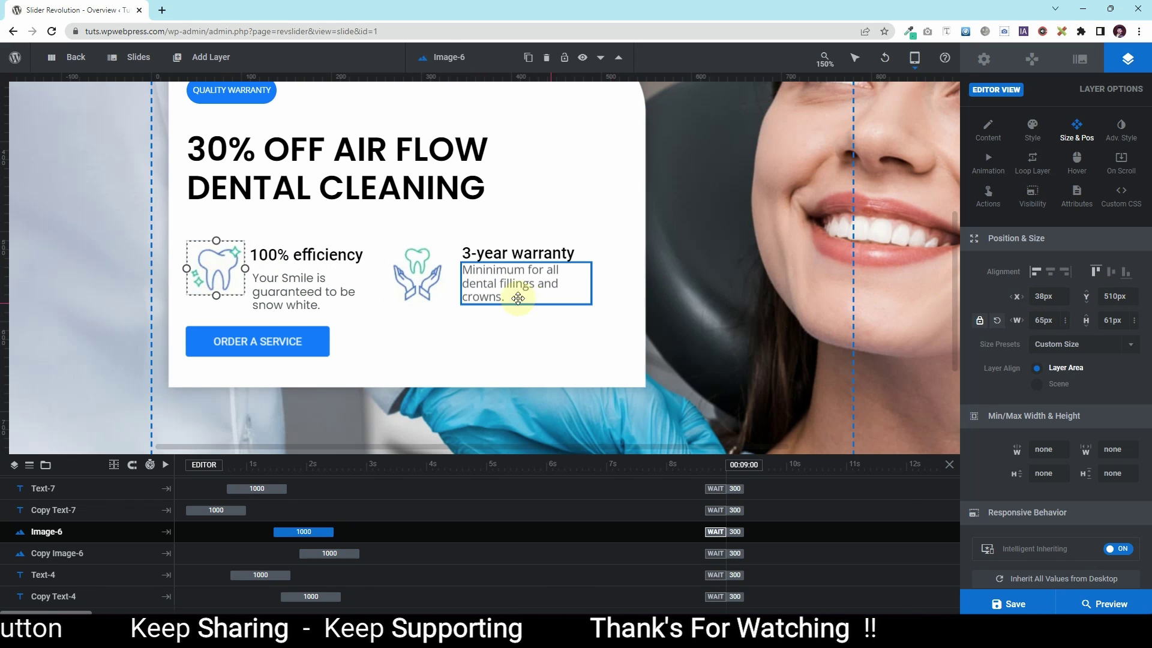
{"action": "left_click", "coordinate": [419, 276]}
{"action": "left_click", "coordinate": [1114, 296]}
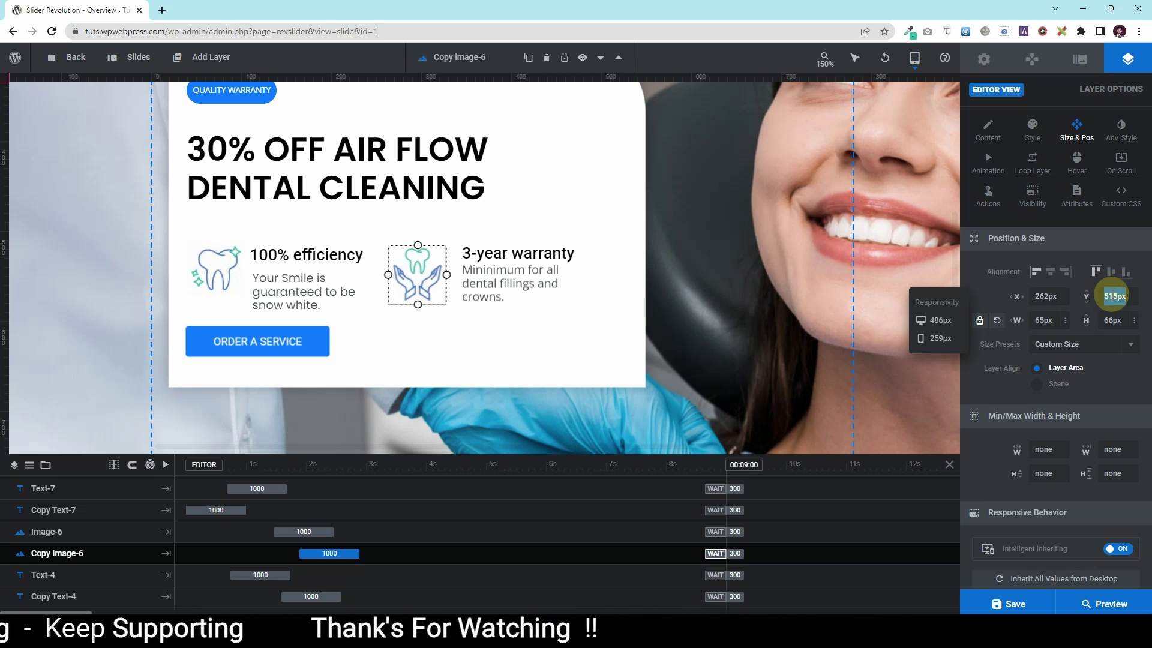
{"action": "key", "text": "Return"}
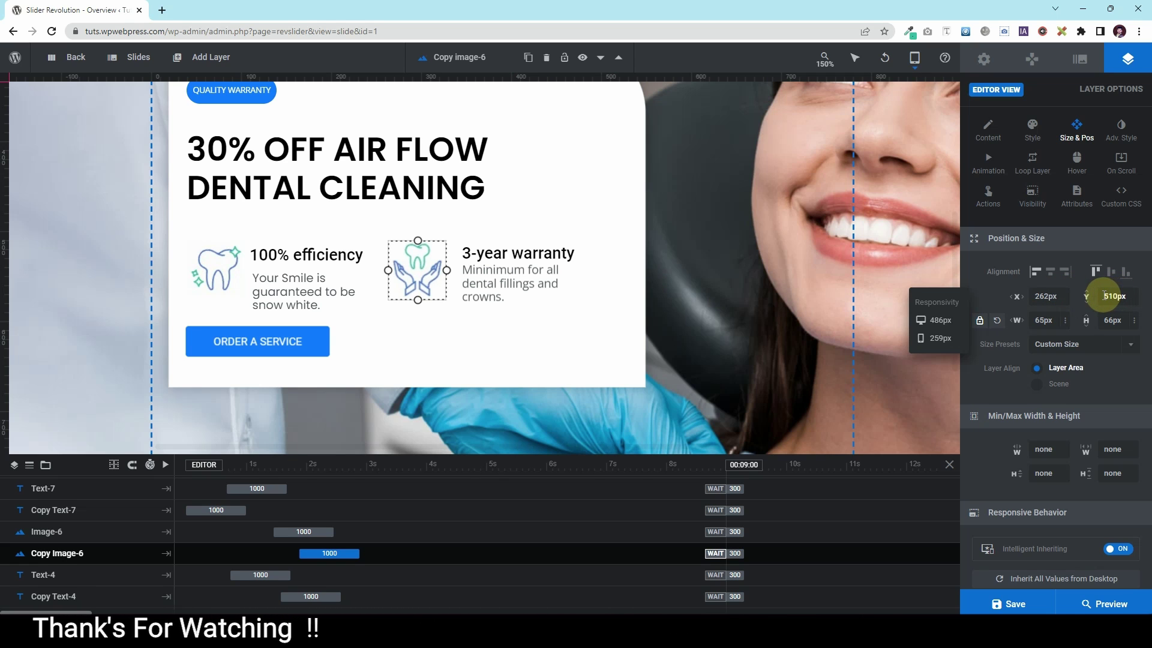
- Match the 3-year warranty heading's Y position to the 100% efficiency heading at 514 px
{"action": "left_click", "coordinate": [351, 257]}
{"action": "left_click", "coordinate": [733, 257]}
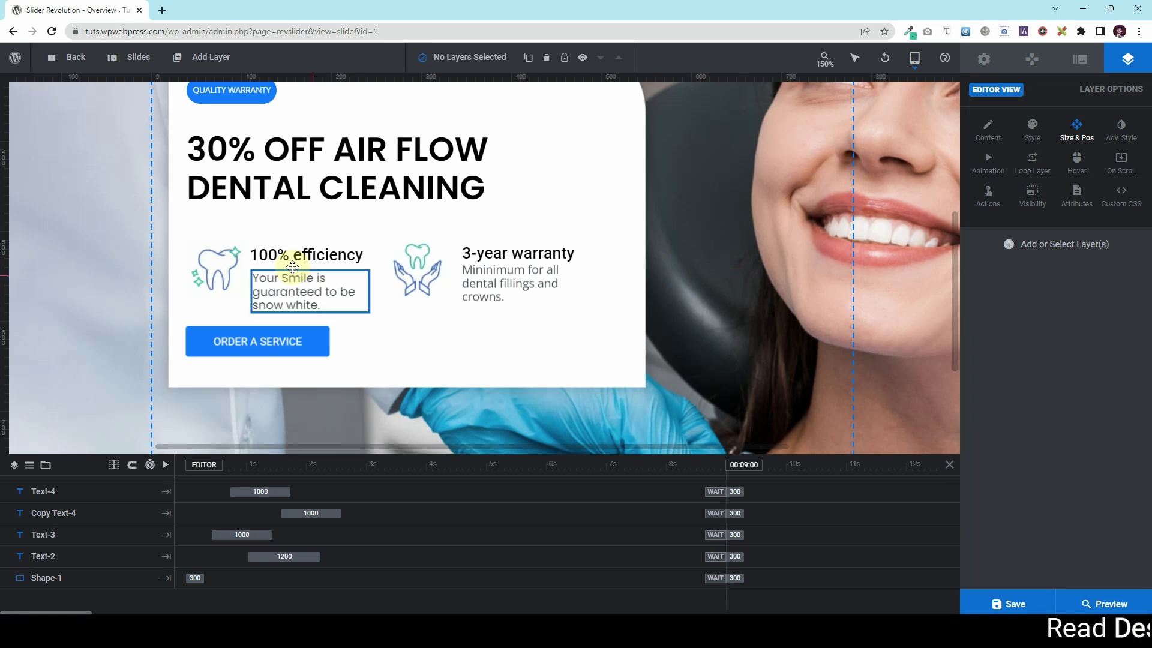
{"action": "left_click", "coordinate": [327, 255]}
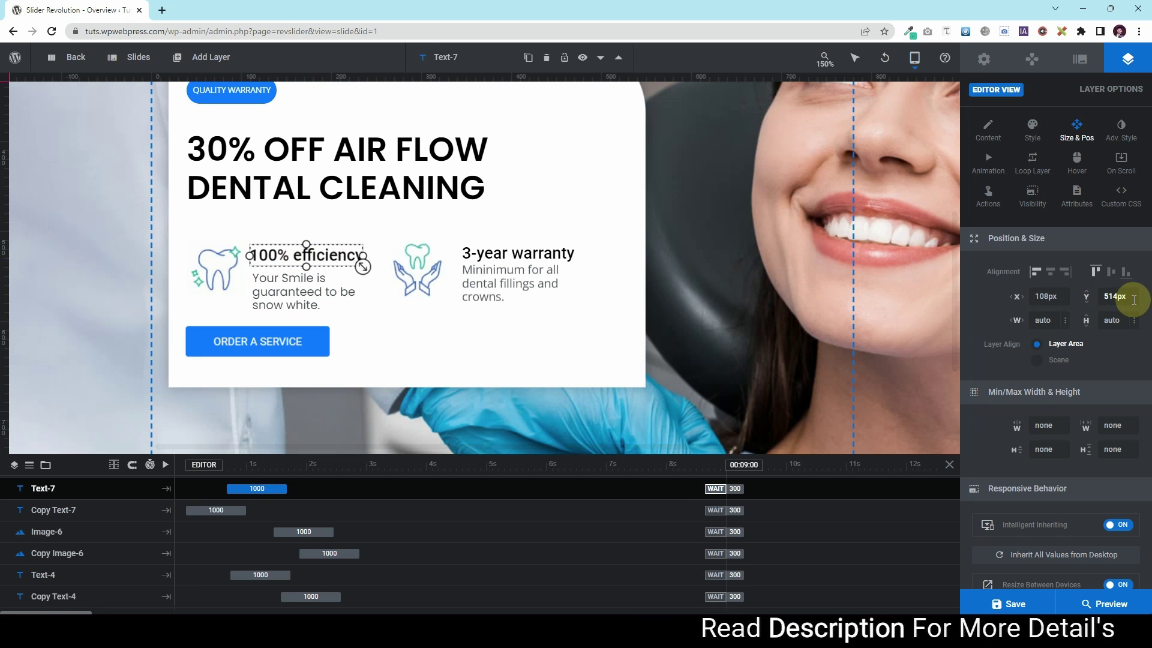
{"action": "left_click", "coordinate": [523, 254]}
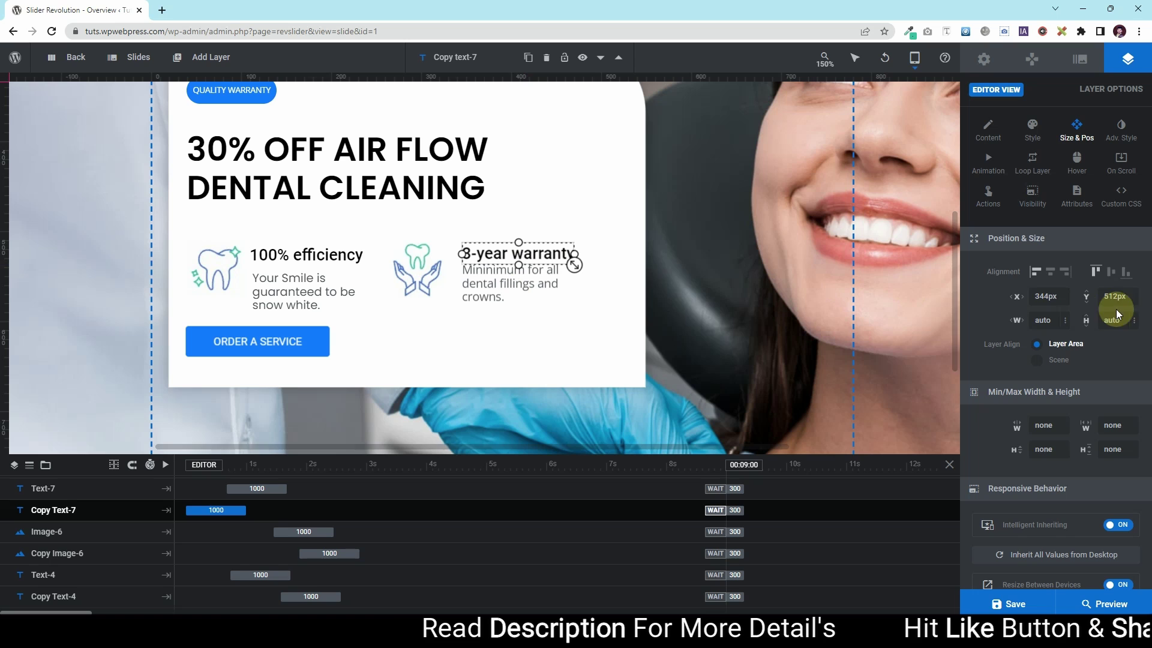
{"action": "left_click", "coordinate": [1114, 296]}
{"action": "type", "text": "514"}
{"action": "key", "text": "Return"}
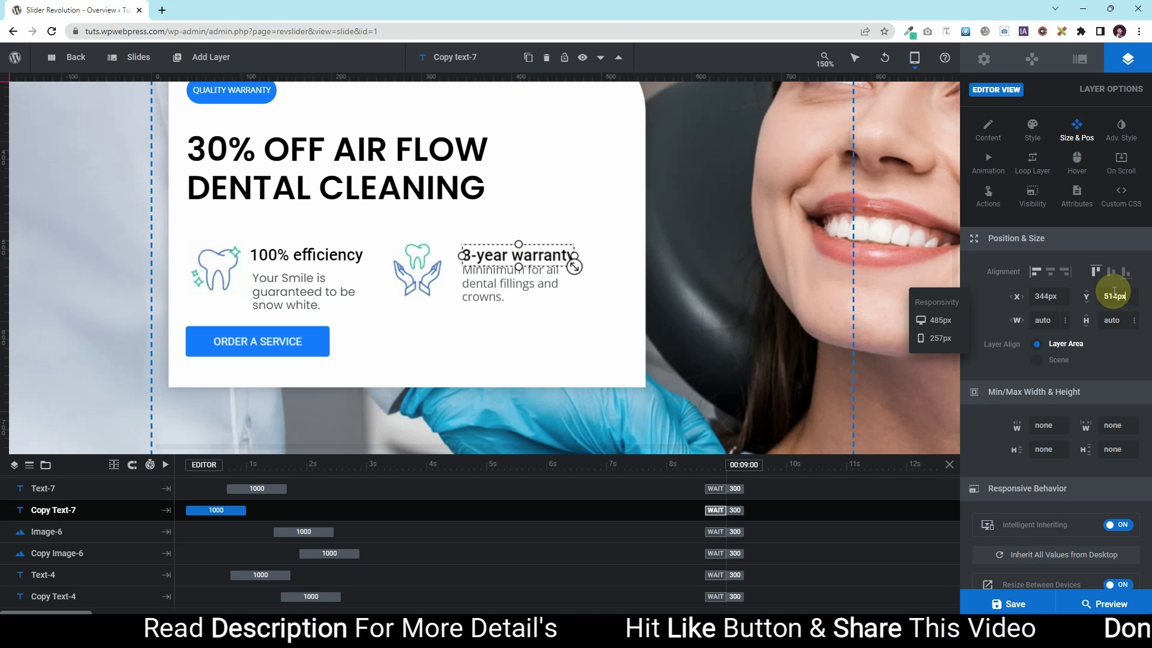
- Match the 3-year warranty description's Y position to the 100% efficiency description at 544 px
{"action": "left_click", "coordinate": [307, 294]}
{"action": "left_click", "coordinate": [485, 297]}
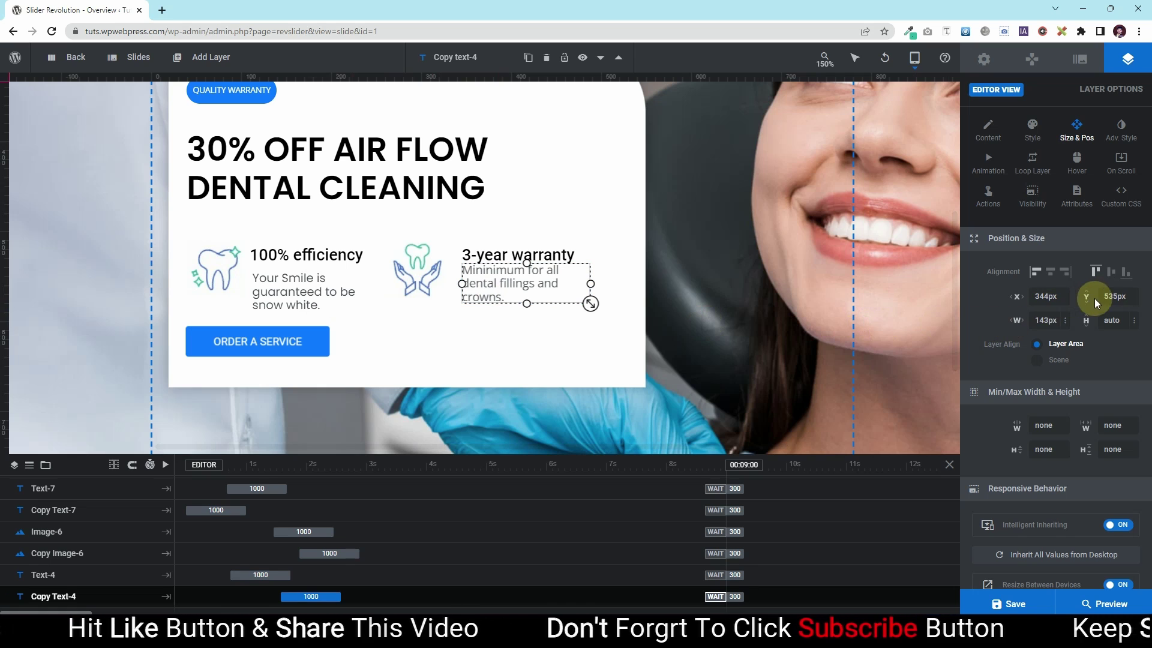
{"action": "left_click", "coordinate": [1114, 296]}
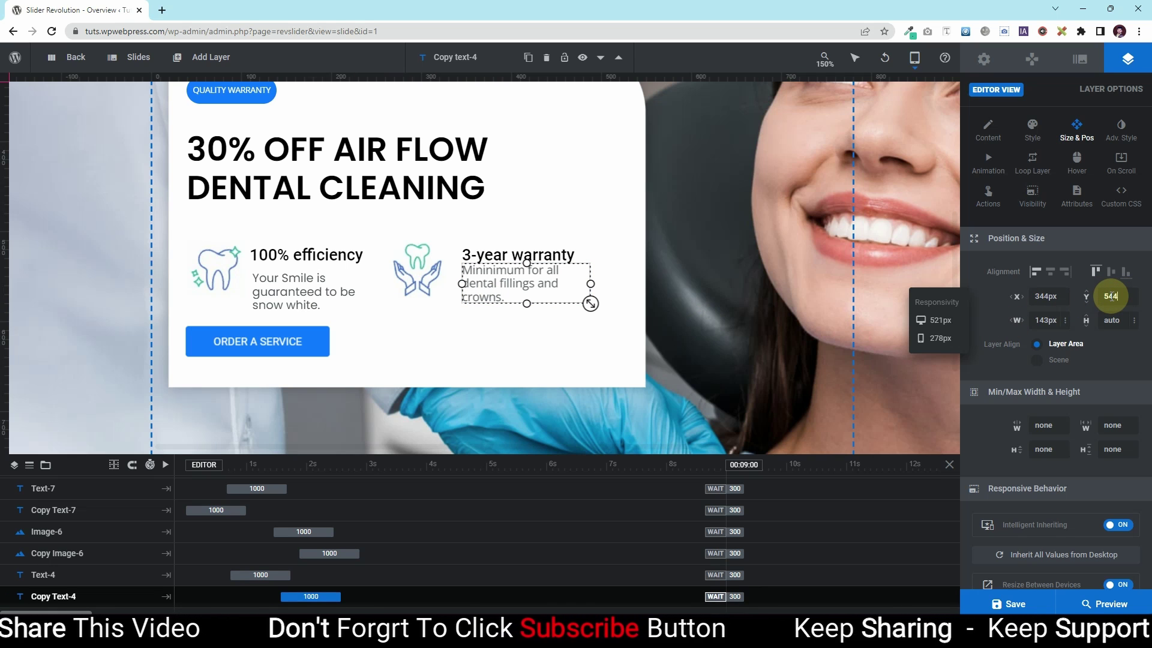
{"action": "key", "text": "Return"}
{"action": "left_click", "coordinate": [800, 318]}
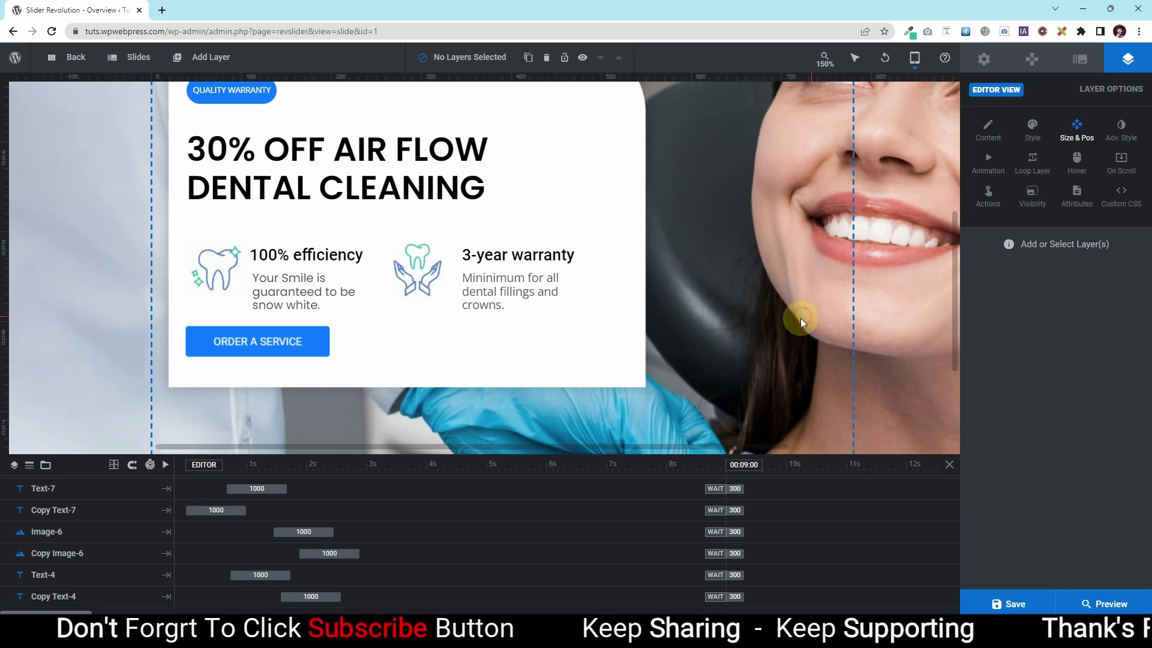
- Lower the ORDER A SERVICE button to X 37 px, Y 616 px
{"action": "left_click", "coordinate": [276, 356]}
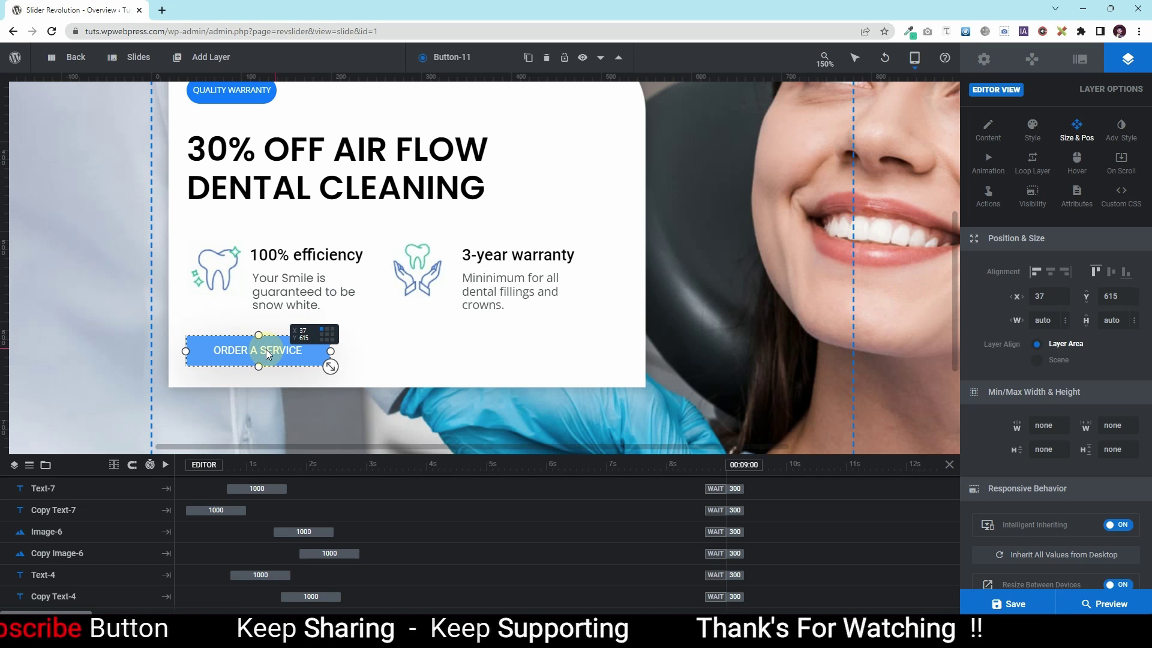
{"action": "scroll", "coordinate": [681, 275], "scroll_direction": "up", "scroll_amount": 2}
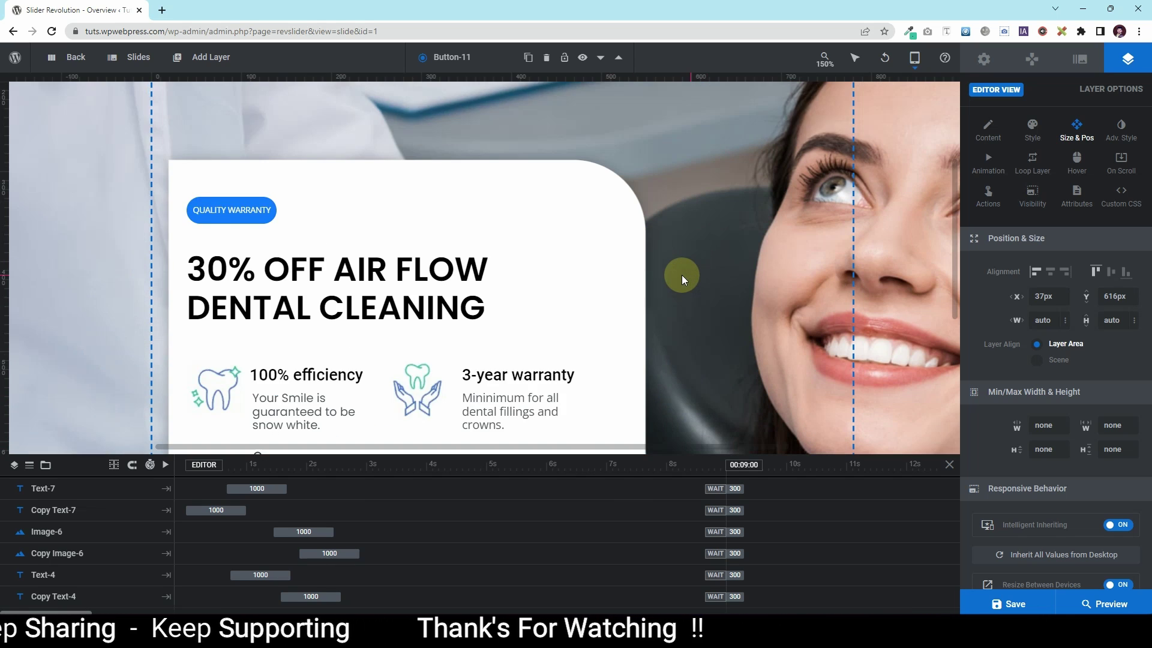
{"action": "scroll", "coordinate": [682, 275], "scroll_direction": "down", "scroll_amount": 1}
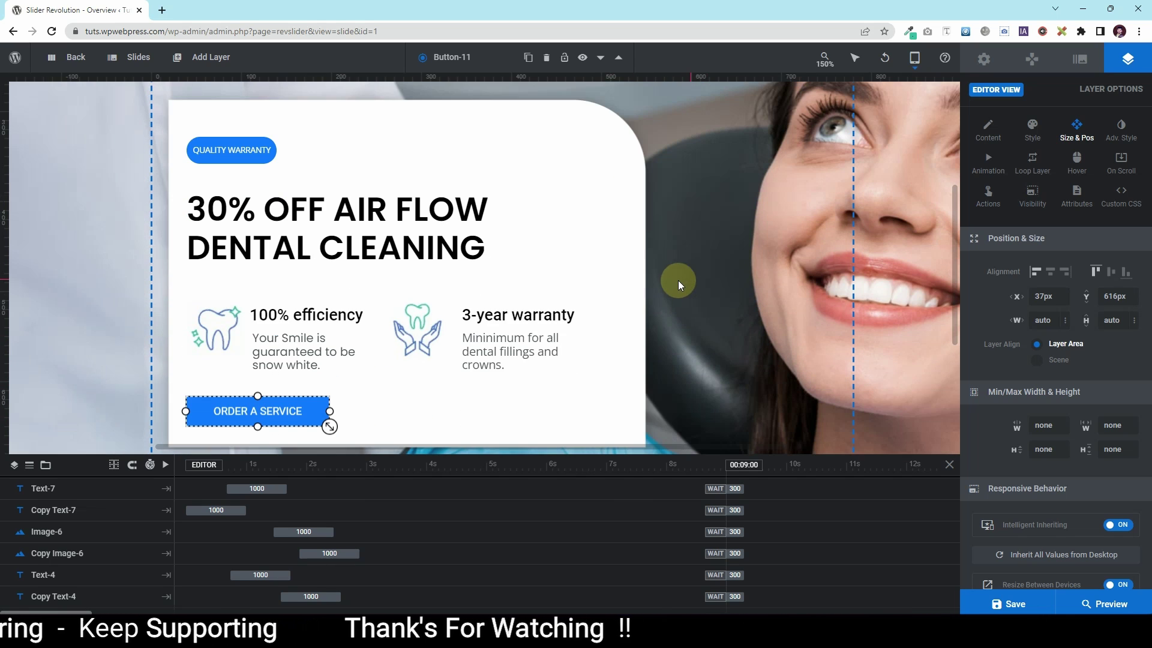
- Move both feature icons with their headings and descriptions up together, bringing the 3-year warranty description to Y 537 px
{"action": "left_click", "coordinate": [228, 321]}
{"action": "left_click", "coordinate": [304, 312], "text": "ctrl"}
{"action": "left_click", "coordinate": [301, 352], "text": "ctrl"}
{"action": "left_click", "coordinate": [404, 337], "text": "ctrl"}
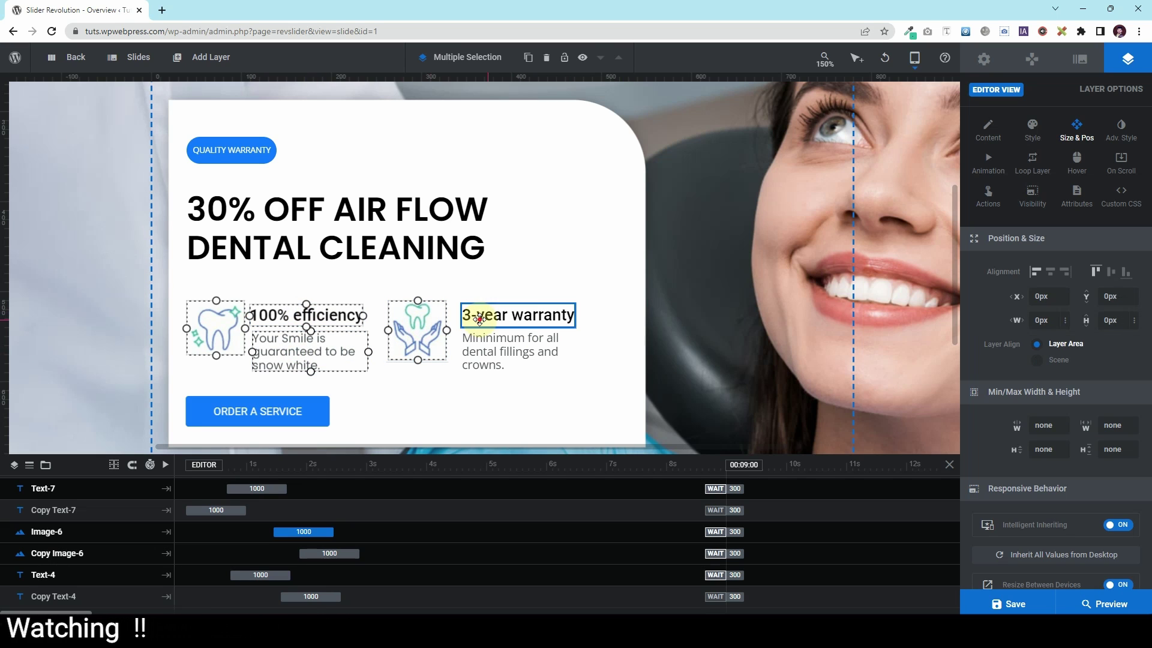
{"action": "left_click", "coordinate": [479, 319], "text": "ctrl"}
{"action": "left_click", "coordinate": [478, 354], "text": "ctrl"}
{"action": "key", "text": "shift+Up"}
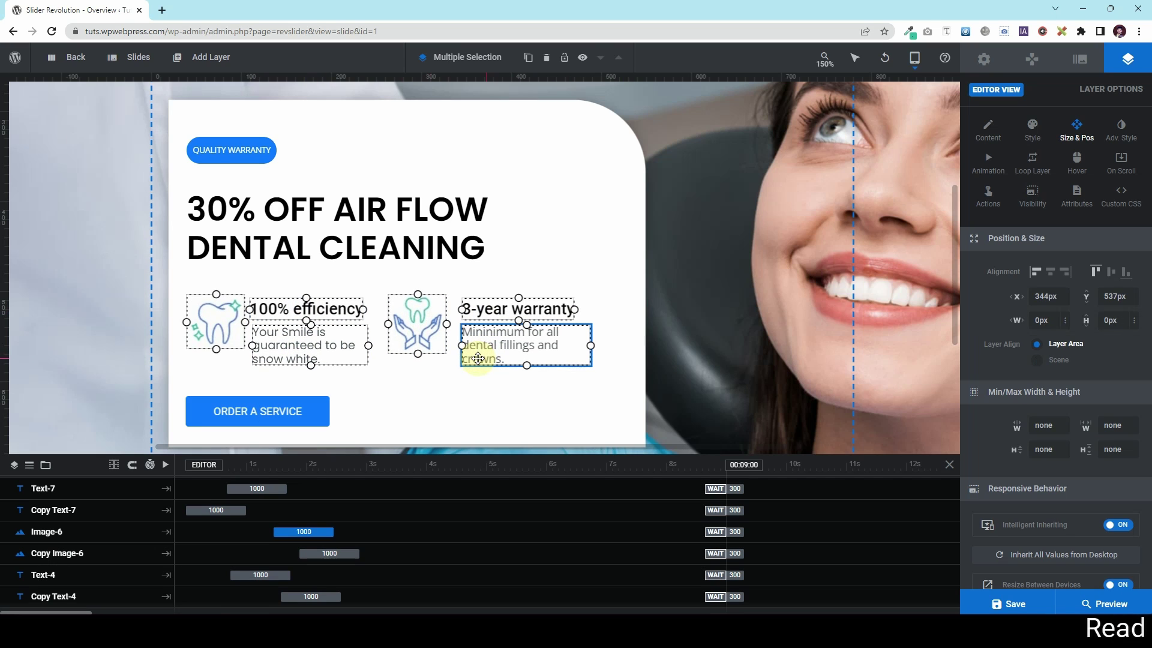
- Nudge the selected feature icons, headings and descriptions up together, bringing the 3-year warranty description to Y 533 px
{"action": "key", "text": "Up"}
{"action": "key", "text": "Up"}
{"action": "key", "text": "Up"}
{"action": "key", "text": "Up"}
- Raise the ORDER A SERVICE button to Y 606 px in the tablet layout
{"action": "scroll", "coordinate": [420, 333], "scroll_direction": "down", "scroll_amount": 1}
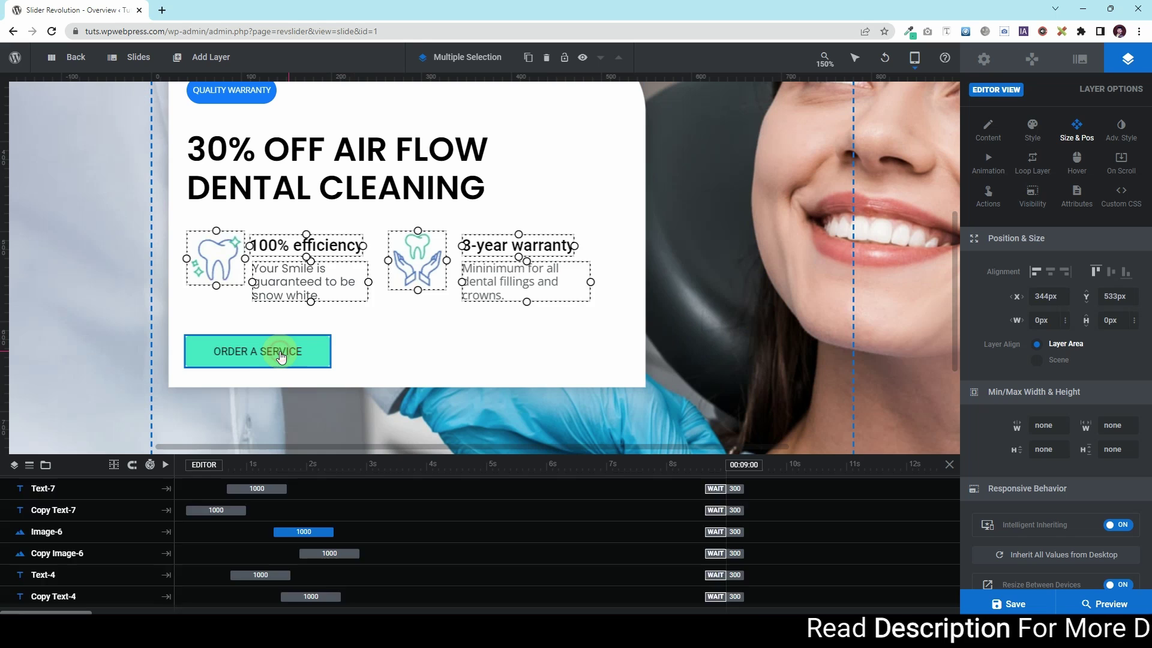
{"action": "left_click", "coordinate": [281, 355]}
{"action": "scroll", "coordinate": [437, 318], "scroll_direction": "up", "scroll_amount": 1}
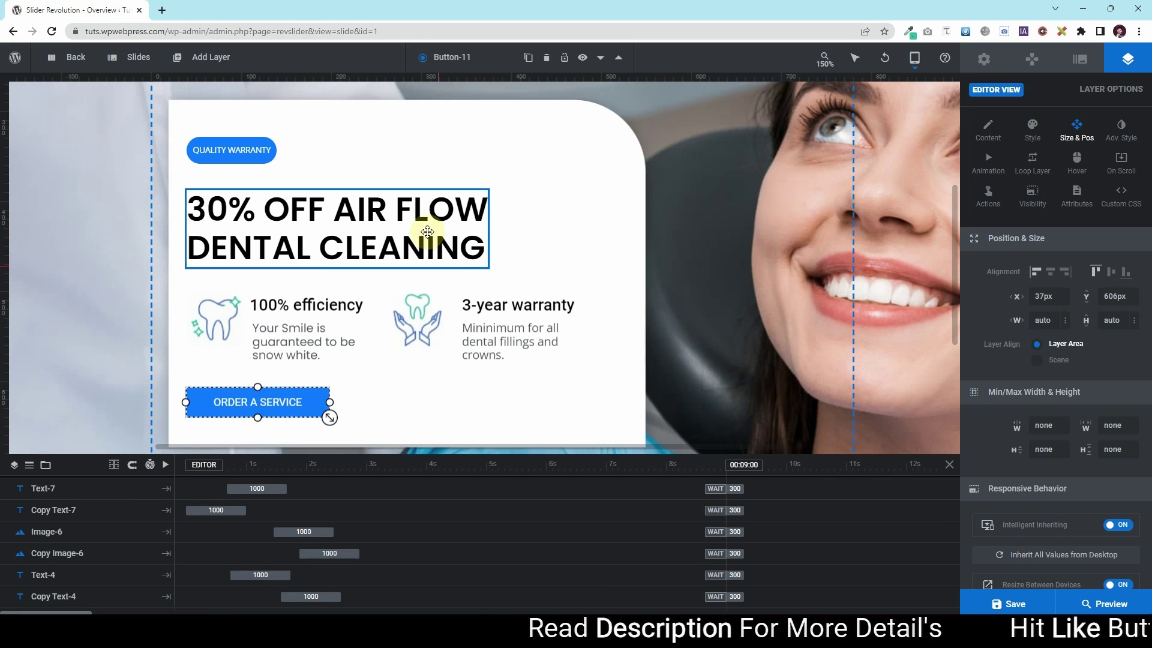
- Set the 30% OFF AIR FLOW headline's X position to 42 px and its font size to 42 px
{"action": "left_click", "coordinate": [427, 231]}
{"action": "left_click", "coordinate": [1044, 296]}
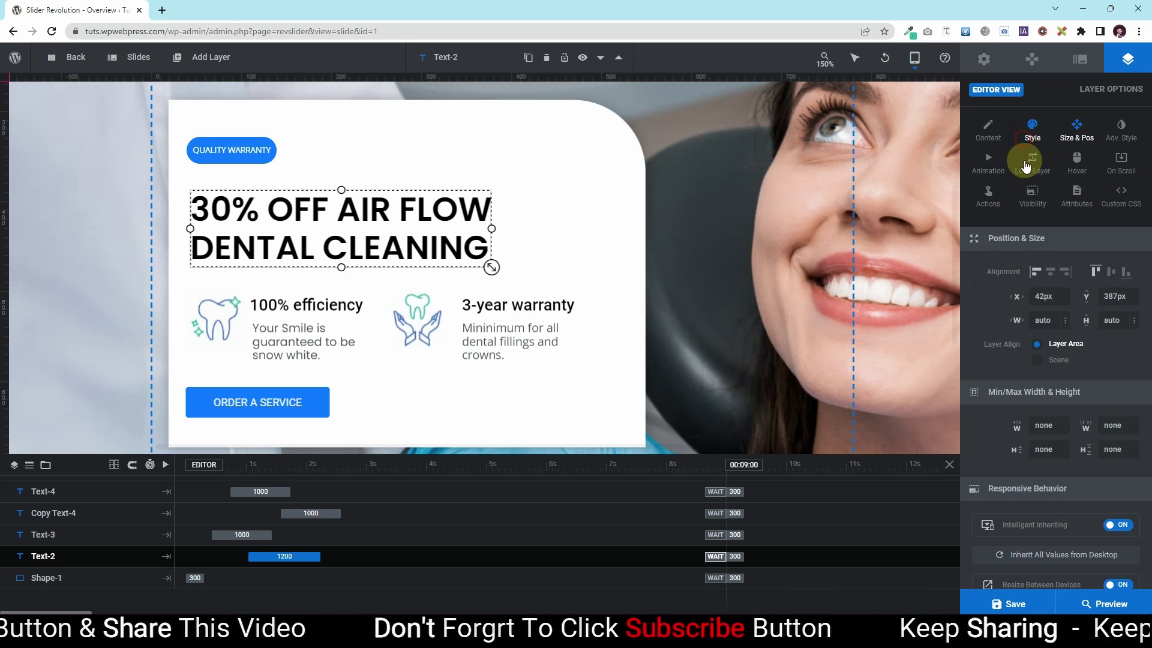
{"action": "left_click", "coordinate": [1032, 129]}
{"action": "left_click", "coordinate": [1041, 272]}
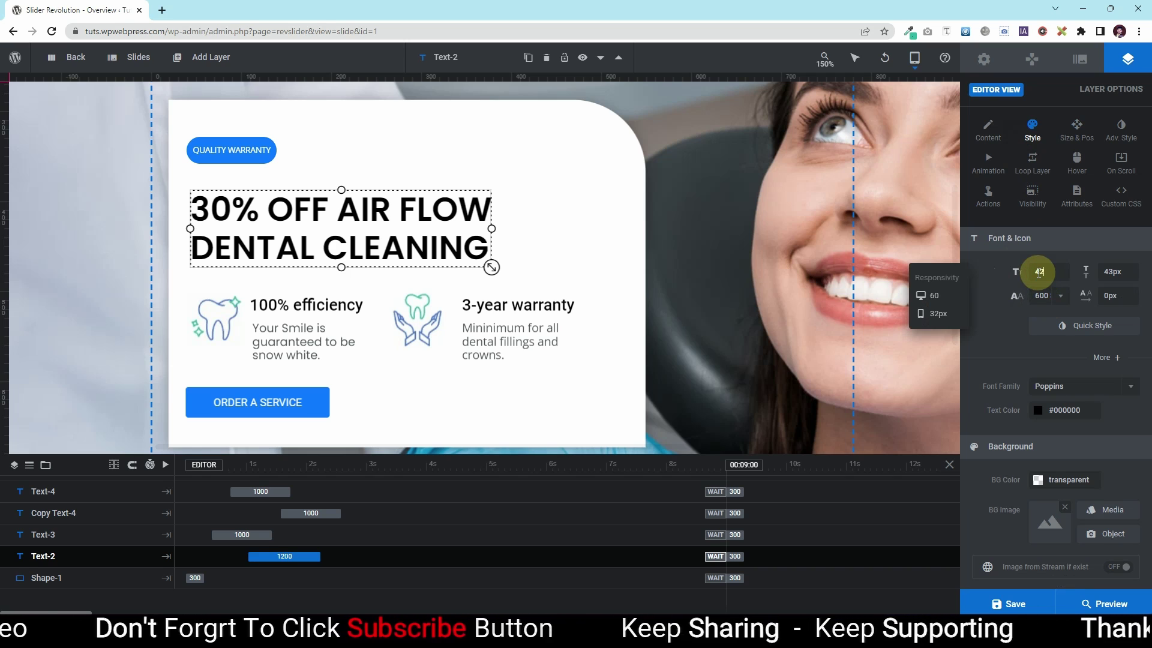
{"action": "type", "text": "42"}
{"action": "key", "text": "Return"}
{"action": "left_click", "coordinate": [681, 296]}
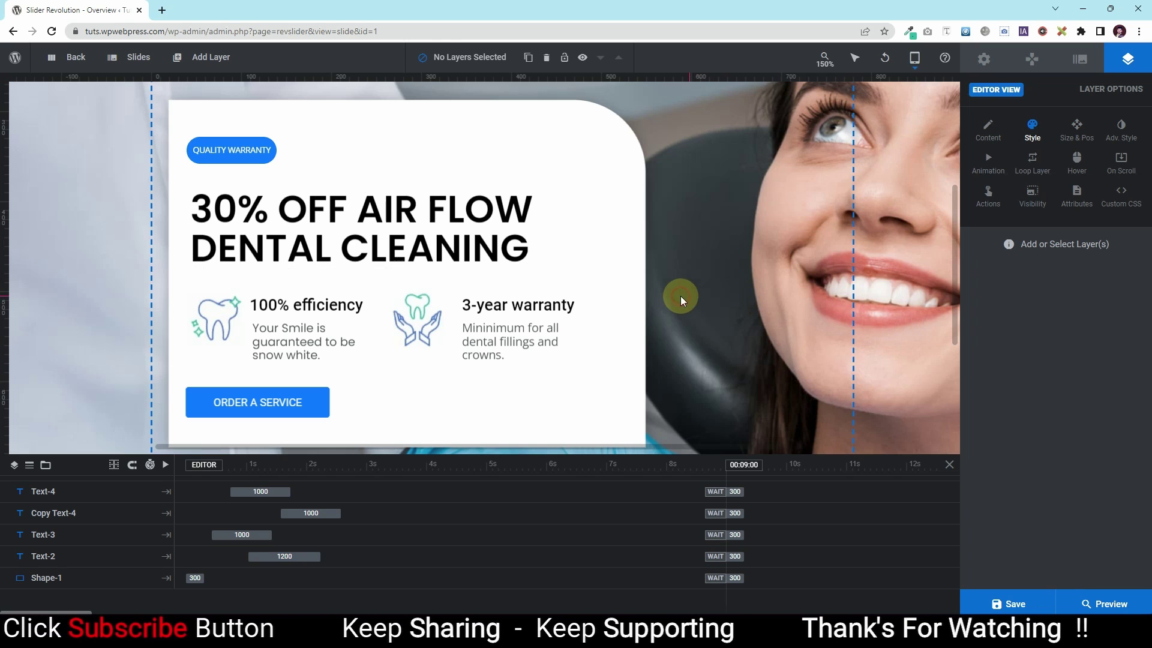
- Enable the Notebook layout and switch the slide editor to it
{"action": "left_click", "coordinate": [915, 58]}
{"action": "left_click", "coordinate": [939, 102]}
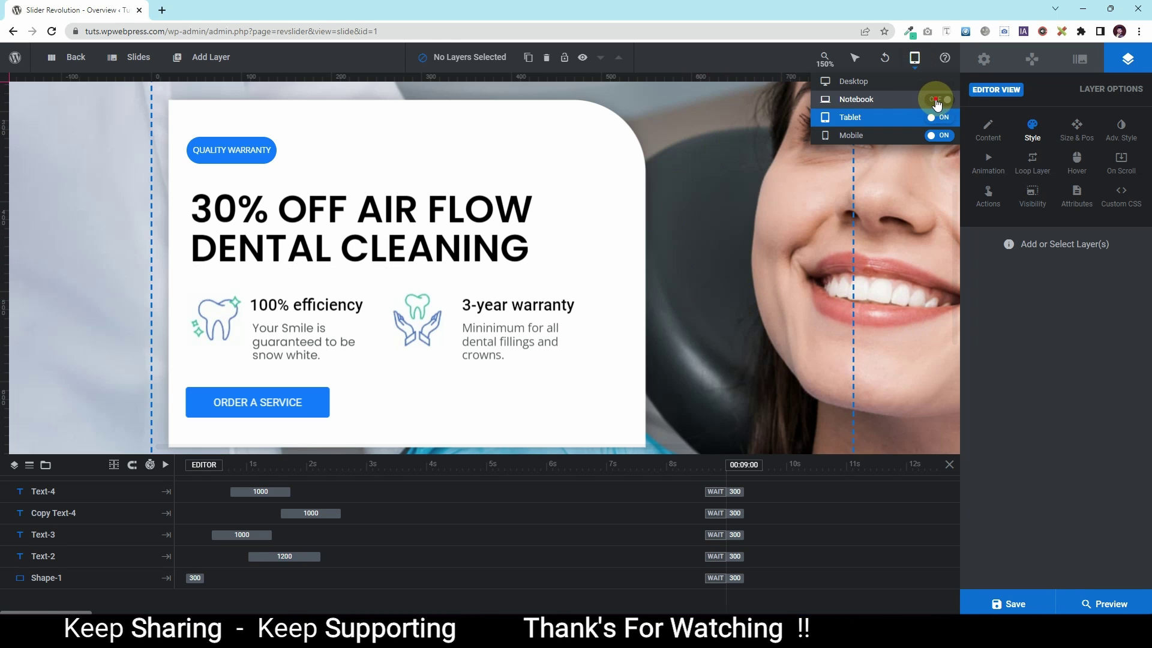
{"action": "left_click", "coordinate": [884, 99]}
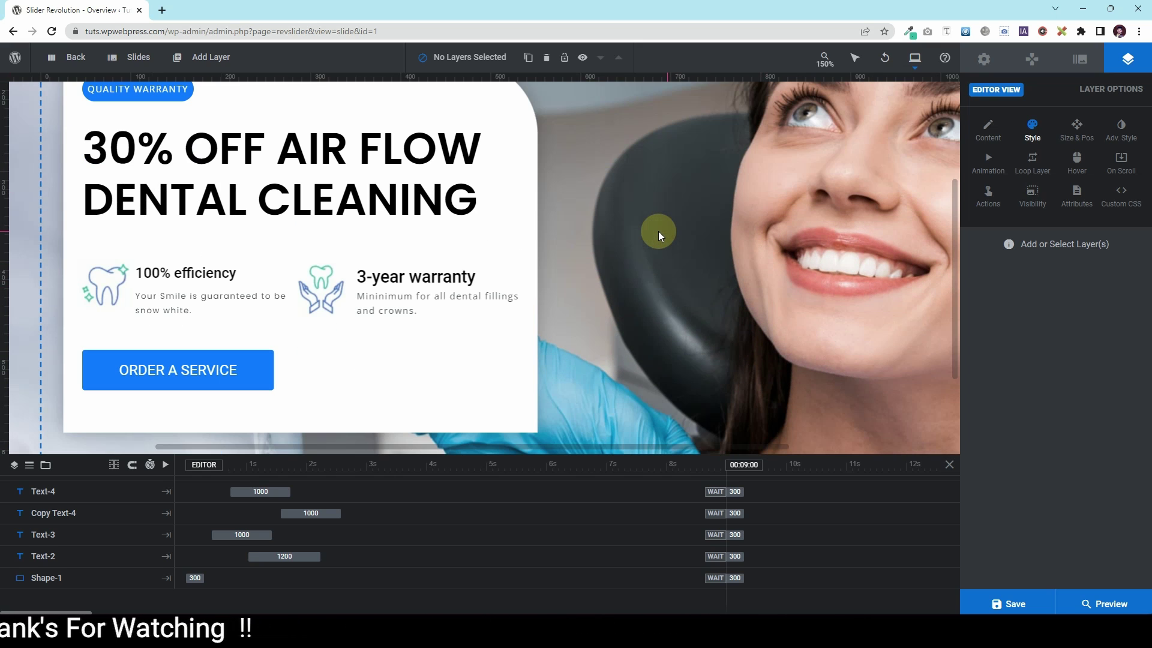
- Lower the ORDER A SERVICE button about 9 px, and move both feature icons with their headings and descriptions down 9 px
{"action": "left_click", "coordinate": [178, 372]}
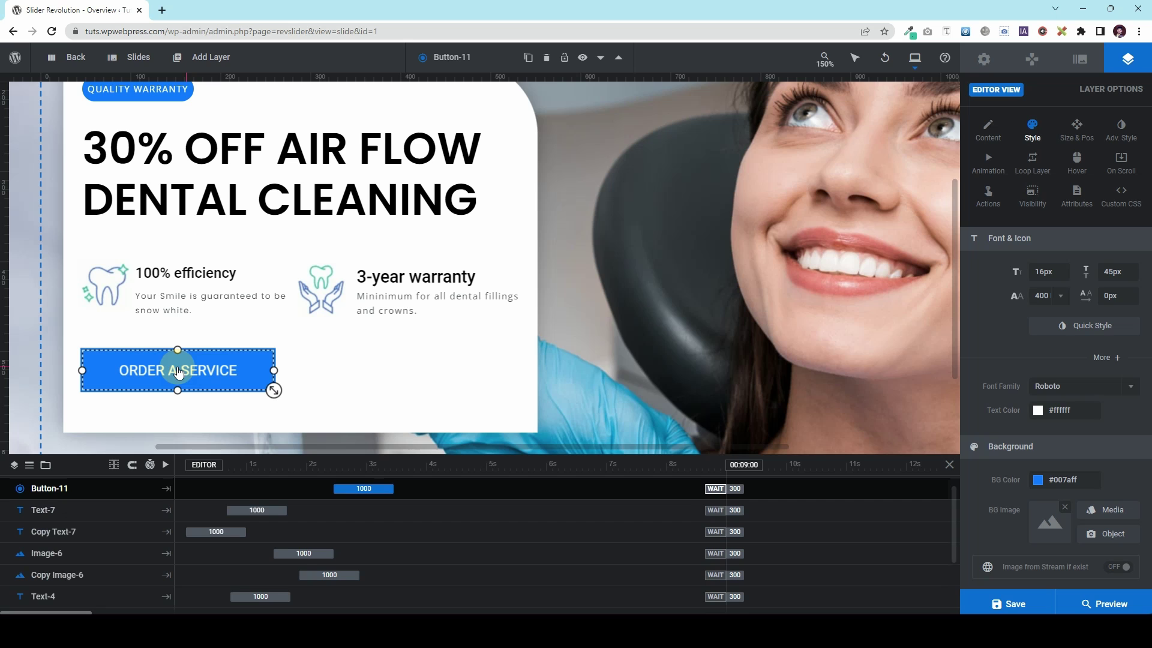
{"action": "left_click", "coordinate": [103, 271]}
{"action": "left_click", "coordinate": [174, 272], "text": "shift"}
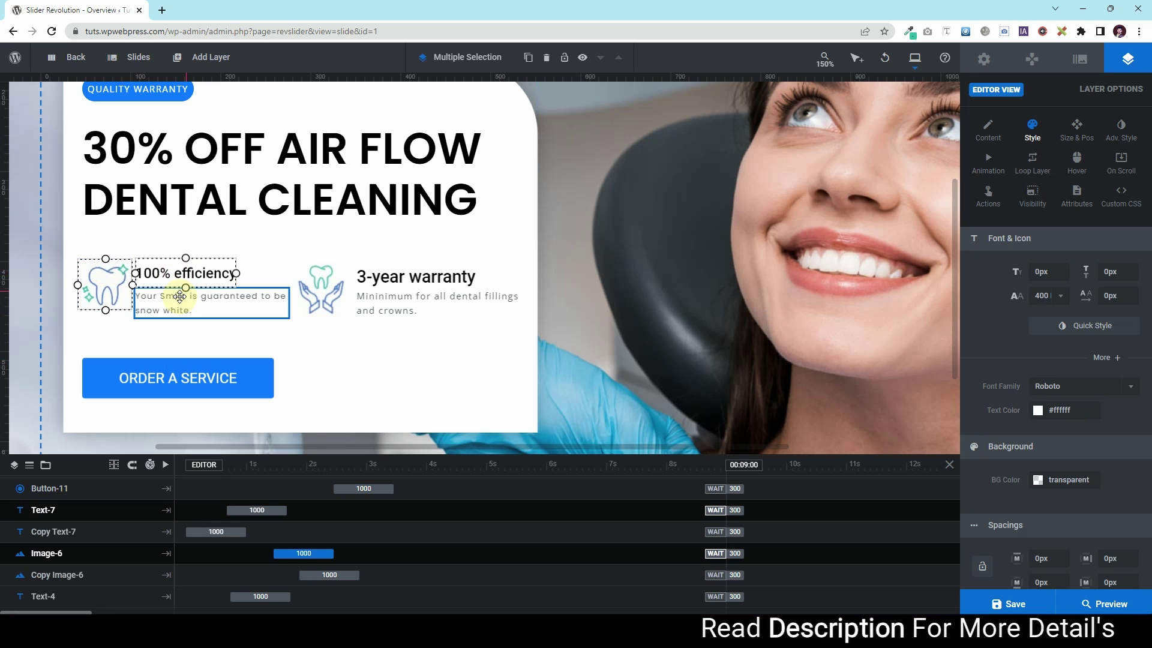
{"action": "left_click", "coordinate": [280, 295], "text": "shift"}
{"action": "left_click", "coordinate": [321, 291], "text": "shift"}
{"action": "left_click", "coordinate": [378, 281], "text": "shift"}
{"action": "left_click", "coordinate": [381, 303], "text": "shift"}
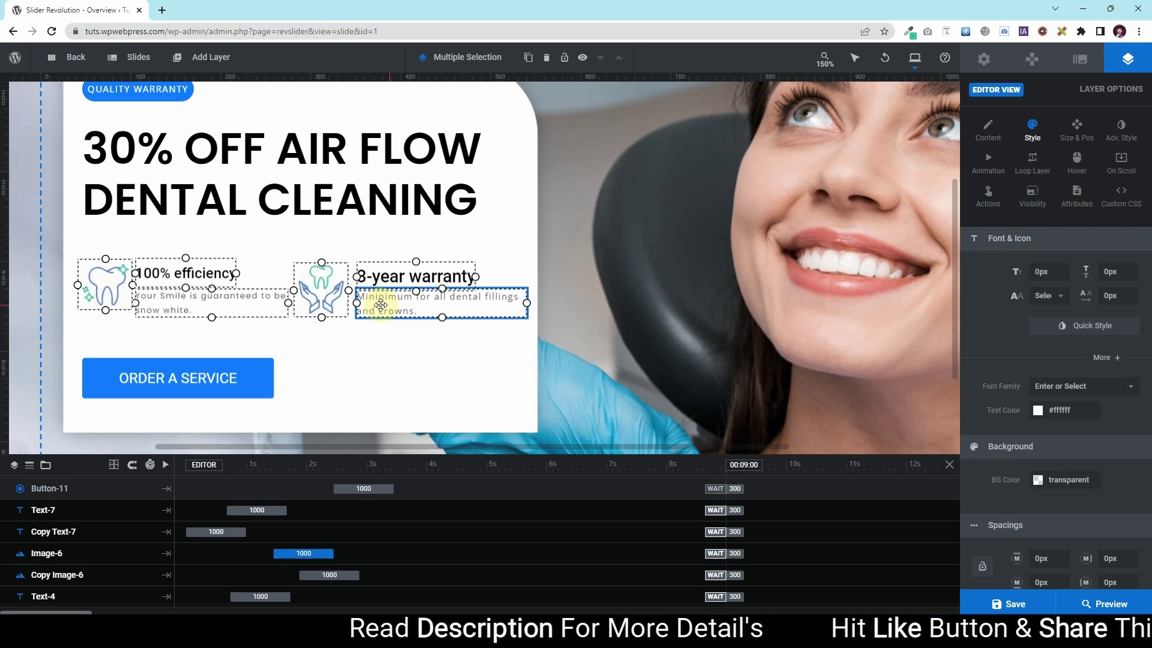
{"action": "key", "text": "Down"}
{"action": "key", "text": "Down"}
{"action": "key", "text": "Down"}
{"action": "key", "text": "Down"}
{"action": "key", "text": "Down"}
{"action": "key", "text": "Down"}
{"action": "key", "text": "Down"}
{"action": "key", "text": "Down"}
{"action": "key", "text": "Down"}
- Move the headline and the QUALITY WARRANTY badge down within the card to even out the notebook layout's spacing
{"action": "left_click", "coordinate": [328, 202]}
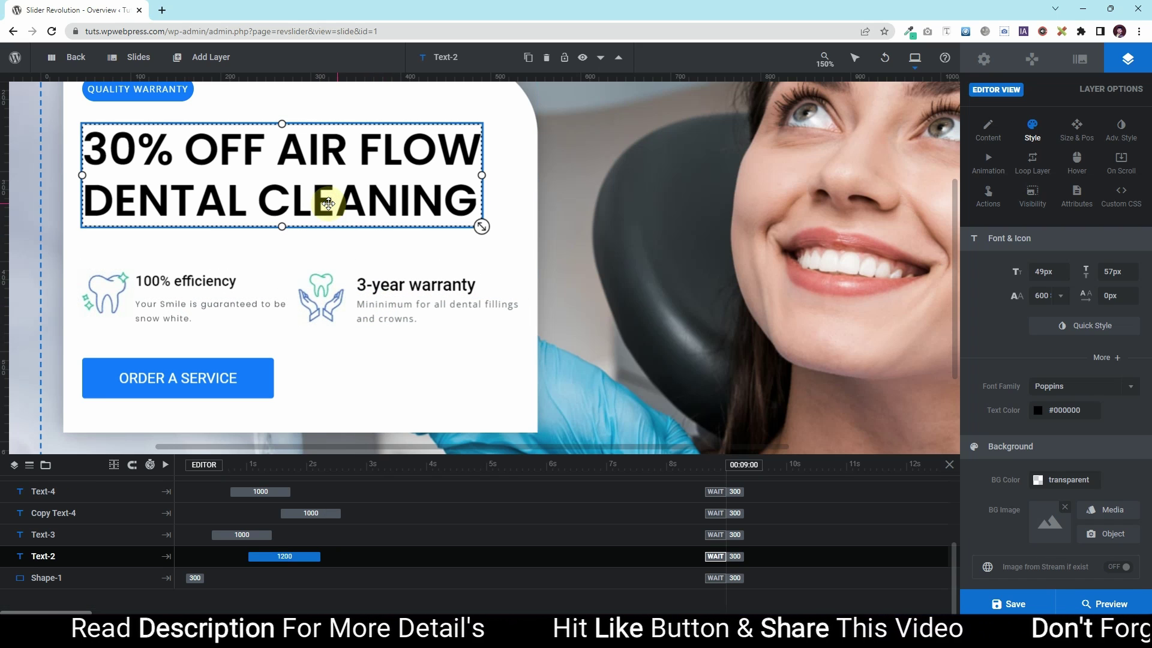
{"action": "scroll", "coordinate": [170, 207], "scroll_direction": "up", "scroll_amount": 2}
{"action": "left_click", "coordinate": [170, 207]}
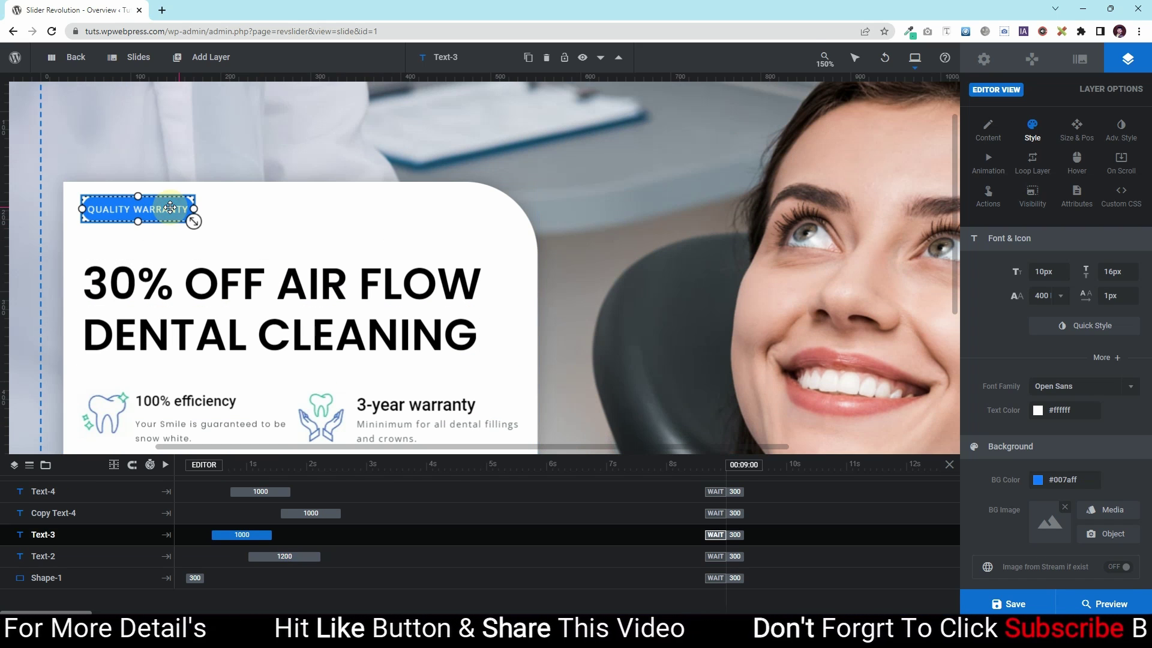
{"action": "key", "text": "shift+Down"}
{"action": "key", "text": "shift+Down"}
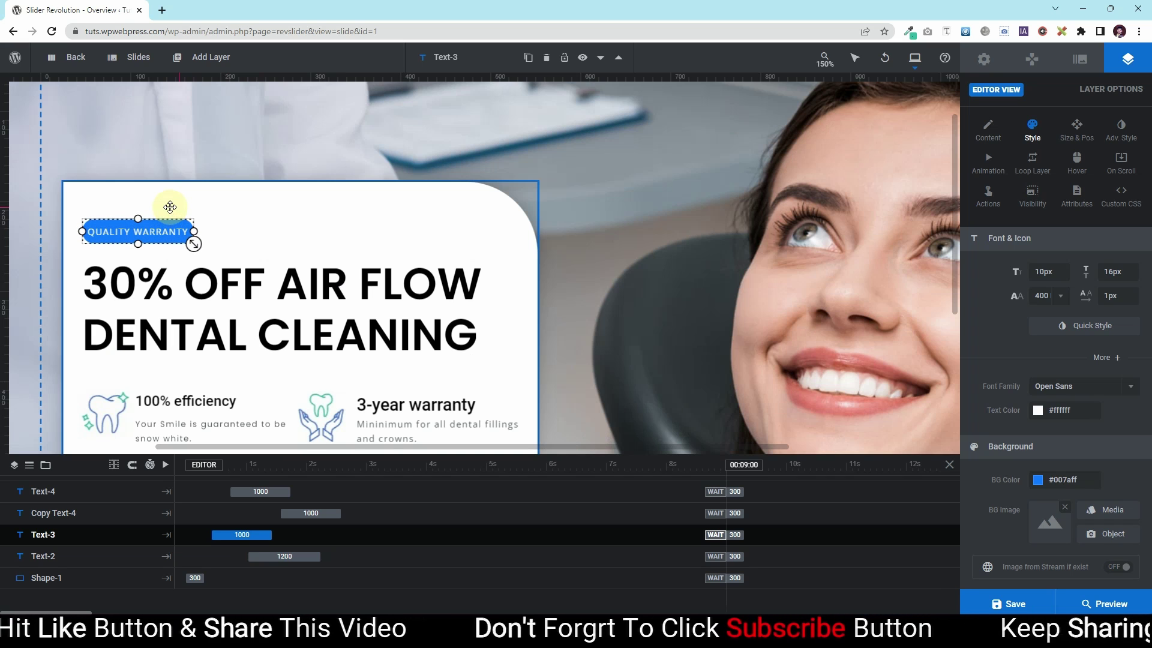
- Switch to the Desktop layout and set the canvas zoom to 100% to examine the whole card
{"action": "mouse_move", "coordinate": [917, 60]}
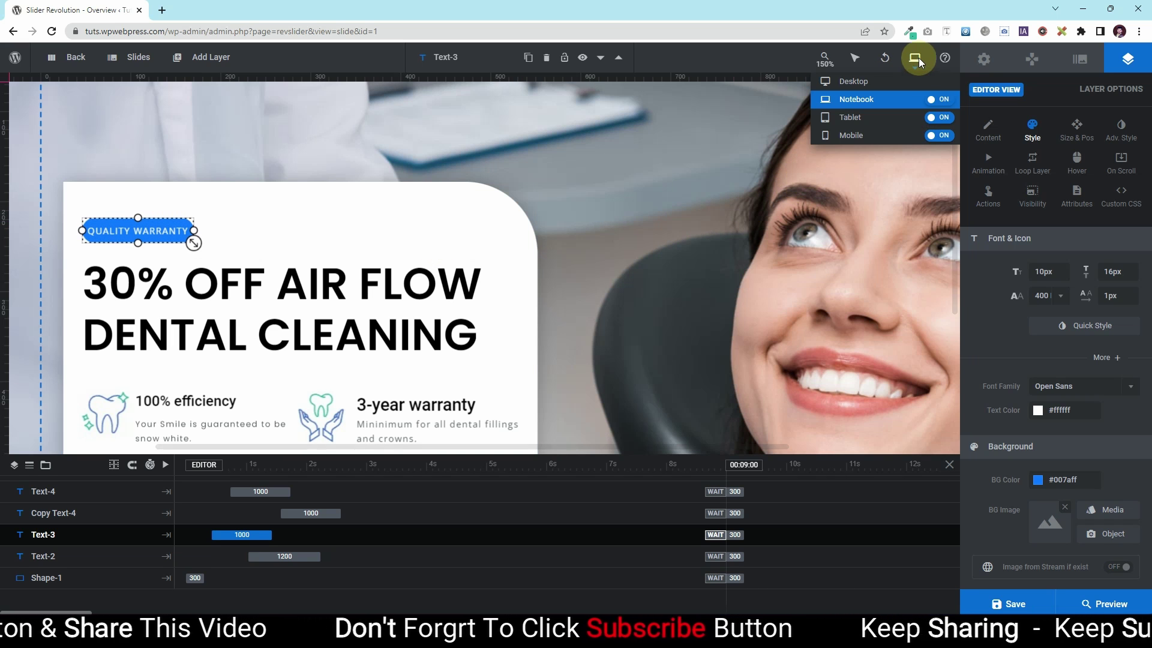
{"action": "left_click", "coordinate": [867, 82]}
{"action": "scroll", "coordinate": [671, 235], "scroll_direction": "down", "scroll_amount": 5}
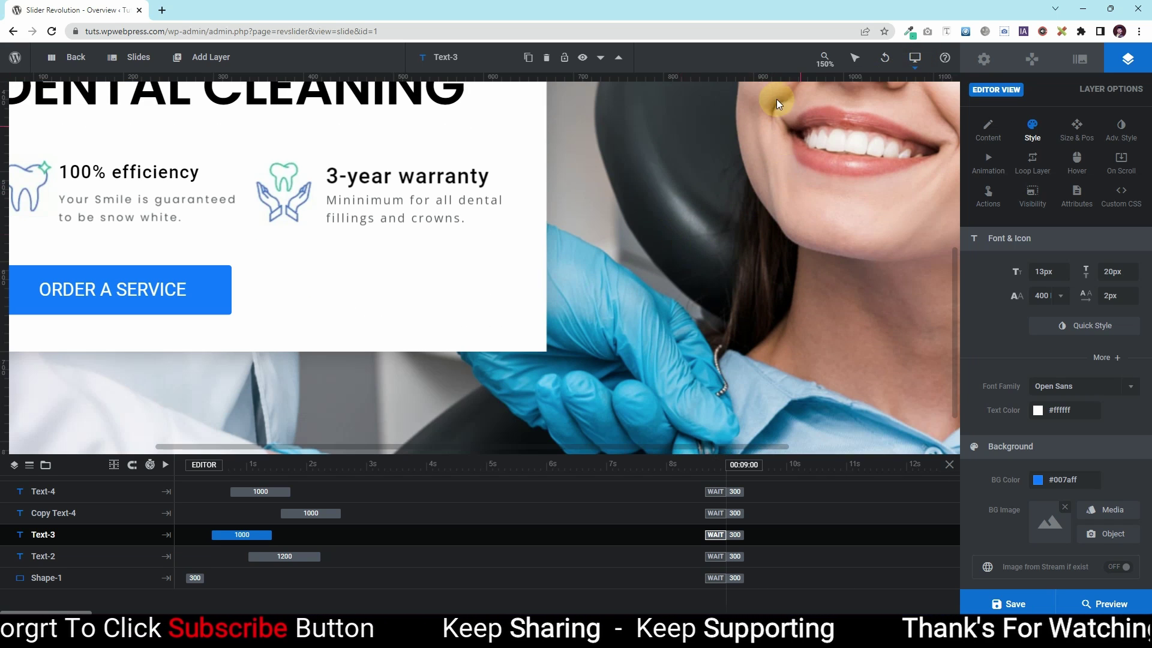
{"action": "mouse_move", "coordinate": [832, 66]}
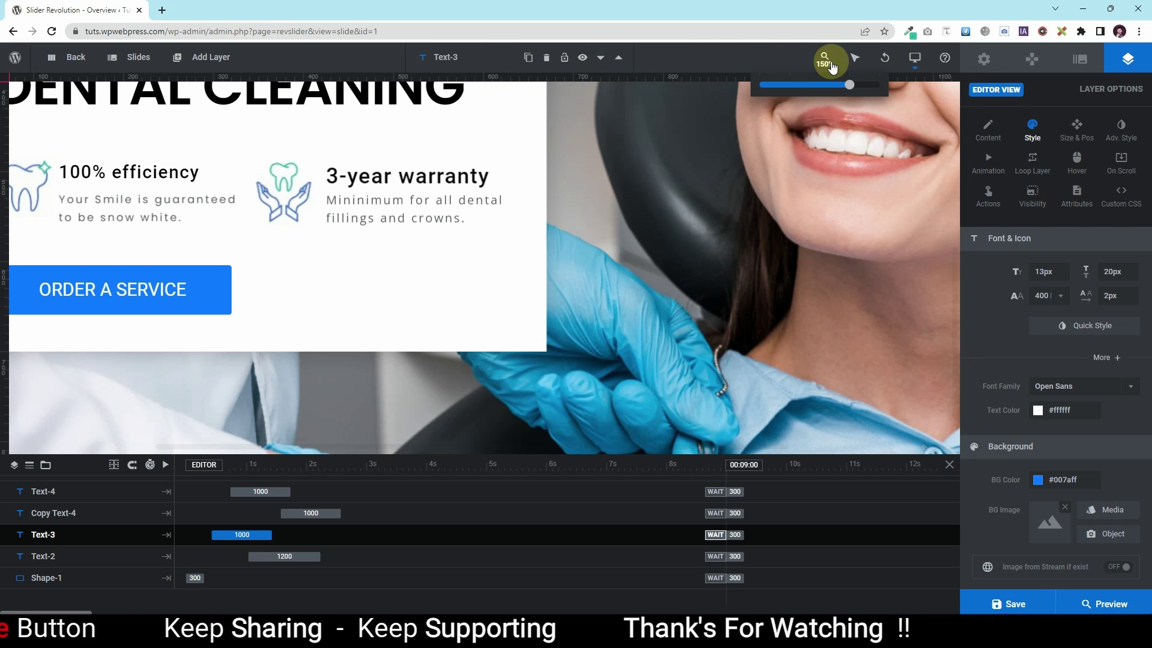
{"action": "left_click_drag", "start_coordinate": [847, 85], "coordinate": [827, 85]}
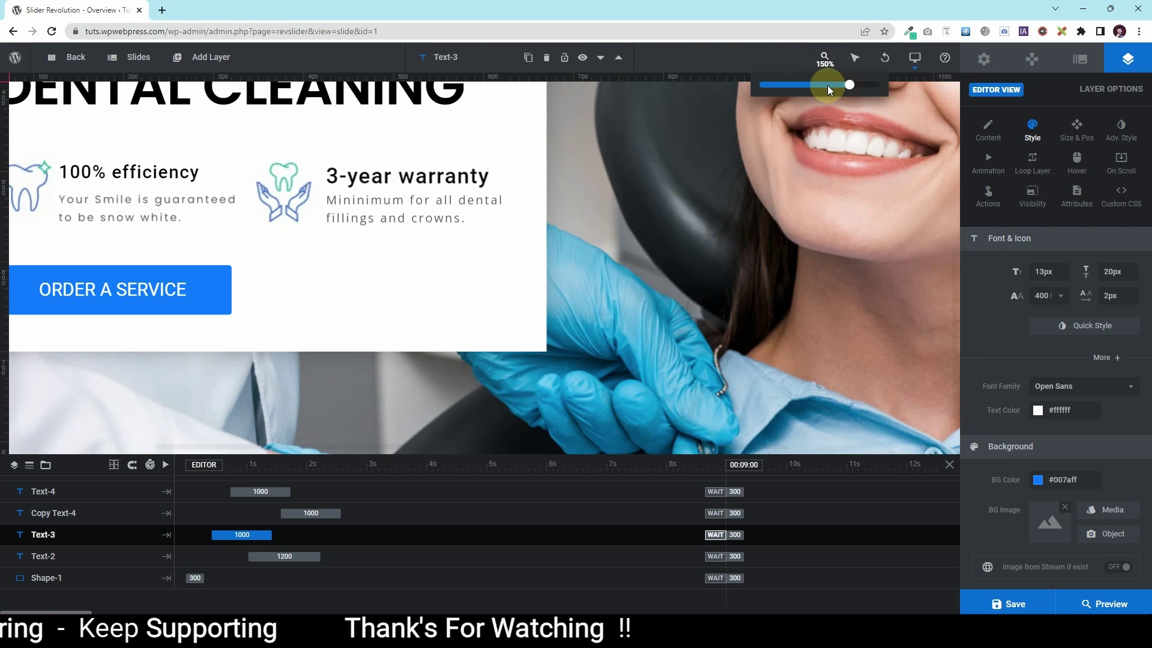
{"action": "mouse_move", "coordinate": [871, 64]}
{"action": "scroll", "coordinate": [420, 266], "scroll_direction": "down", "scroll_amount": 3}
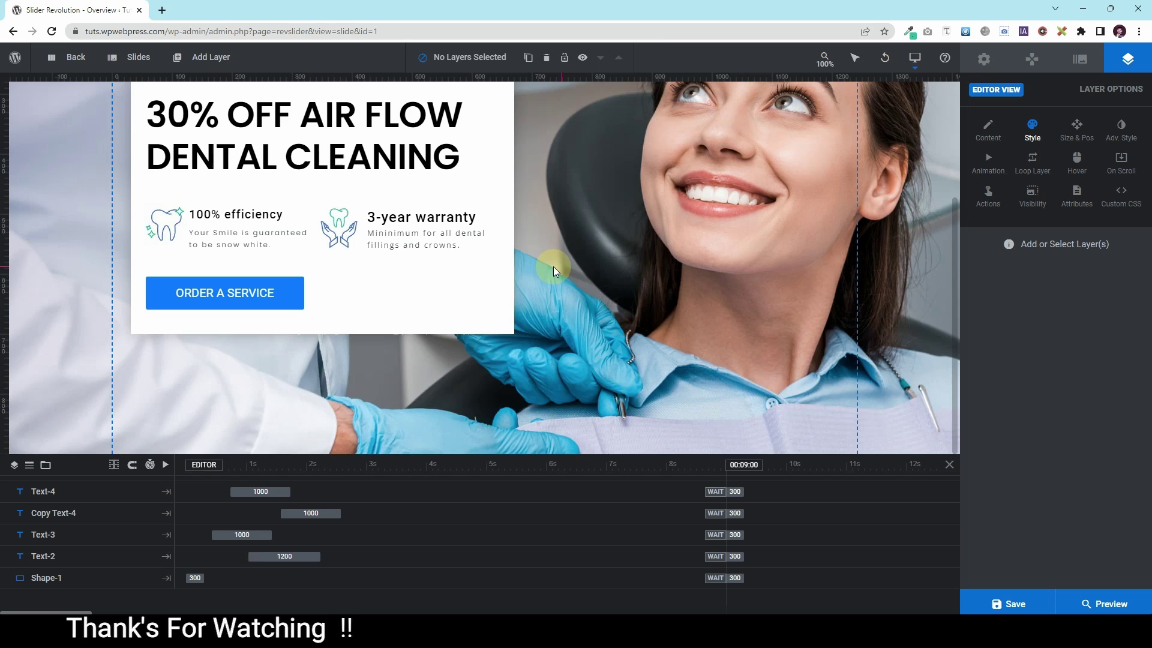
{"action": "scroll", "coordinate": [660, 204], "scroll_direction": "up", "scroll_amount": 2}
- Review the slide in the Notebook, Tablet and Mobile layouts, and return to the Desktop layout
{"action": "mouse_move", "coordinate": [925, 58]}
{"action": "left_click", "coordinate": [884, 99]}
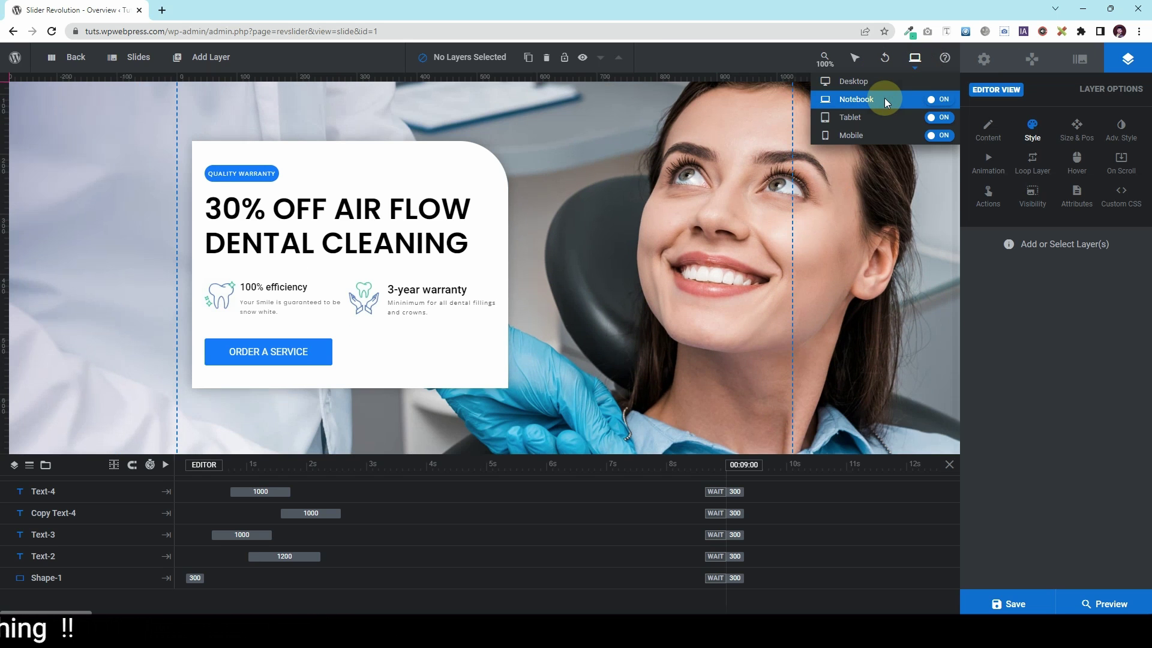
{"action": "left_click", "coordinate": [880, 119]}
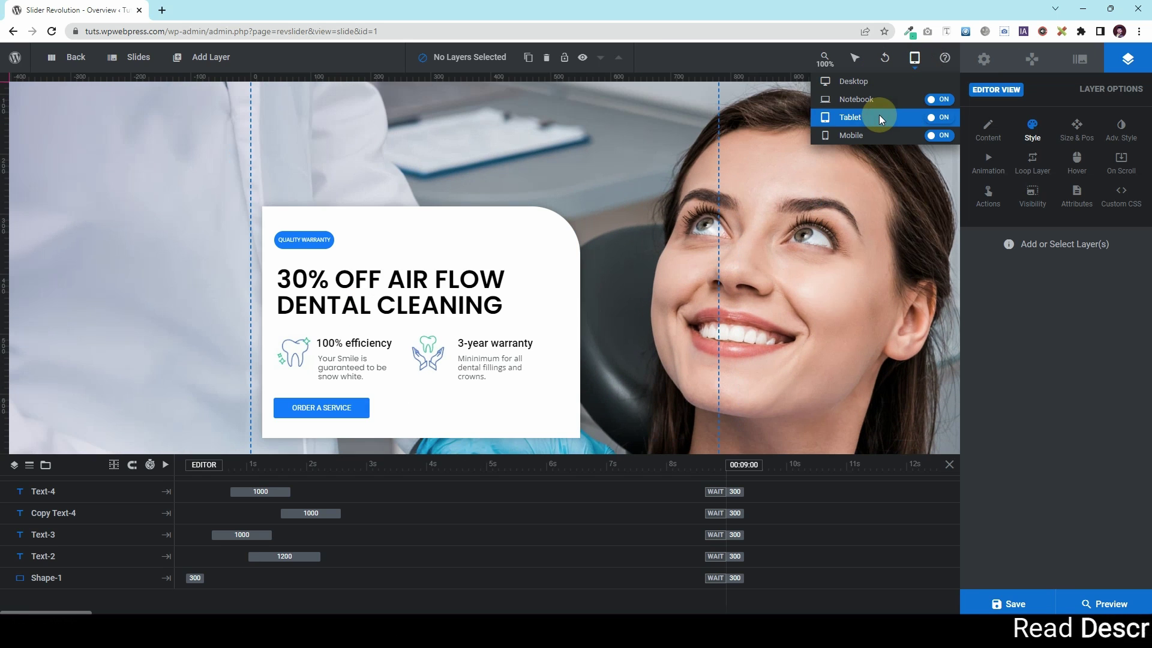
{"action": "left_click", "coordinate": [876, 136]}
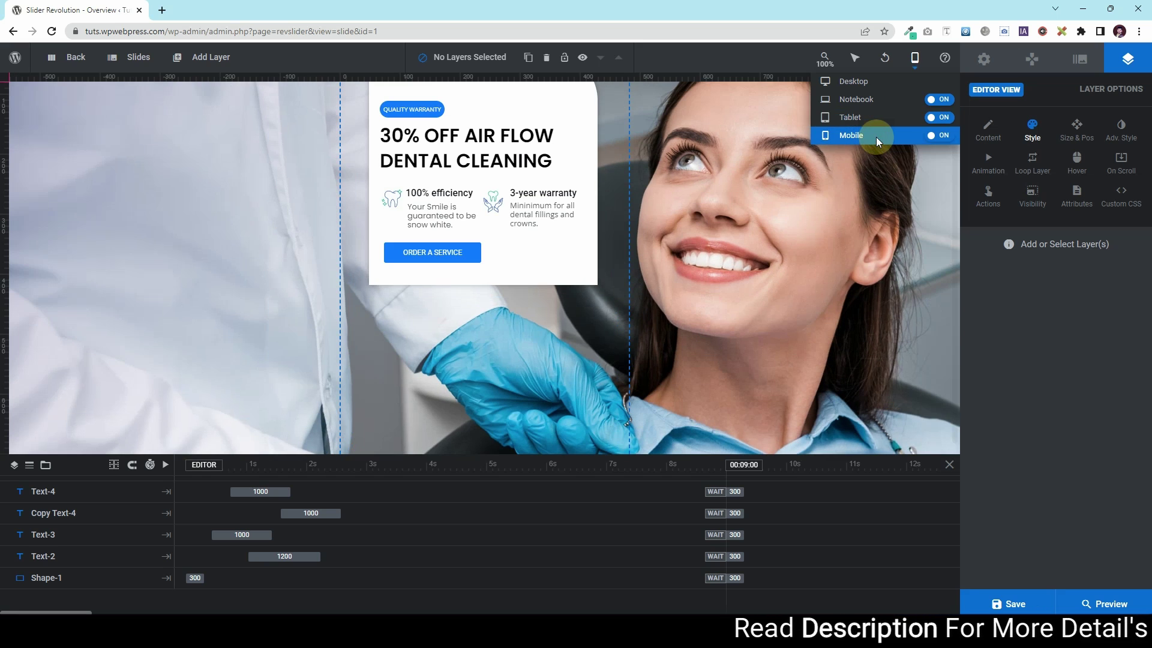
{"action": "left_click", "coordinate": [913, 58]}
{"action": "left_click", "coordinate": [855, 82]}
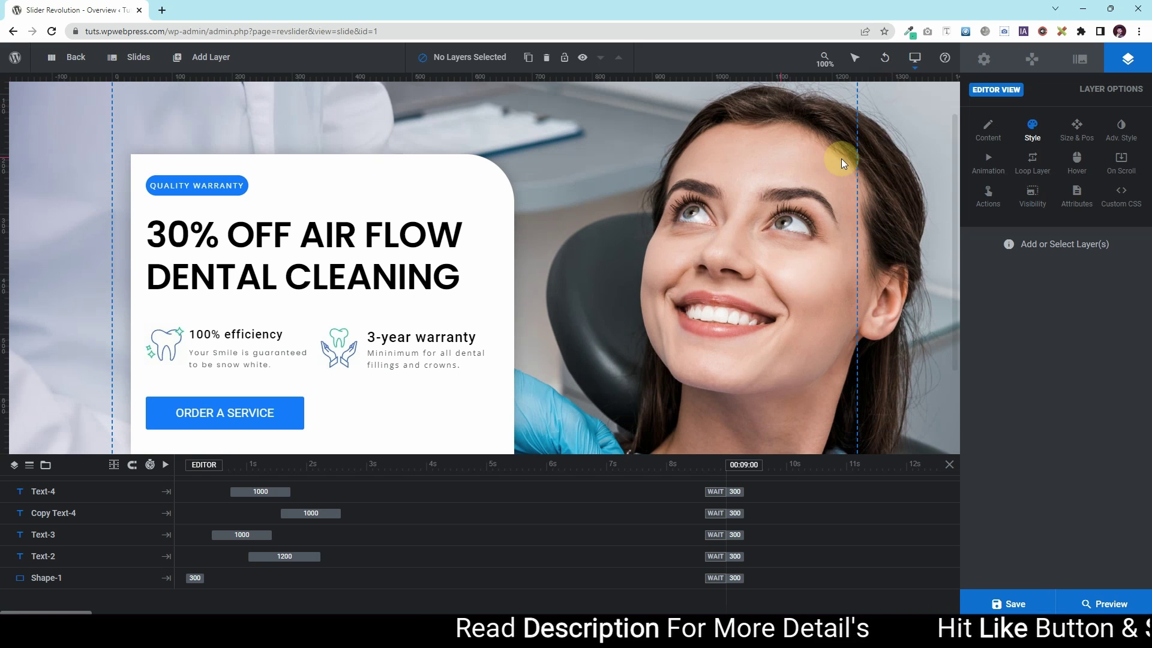